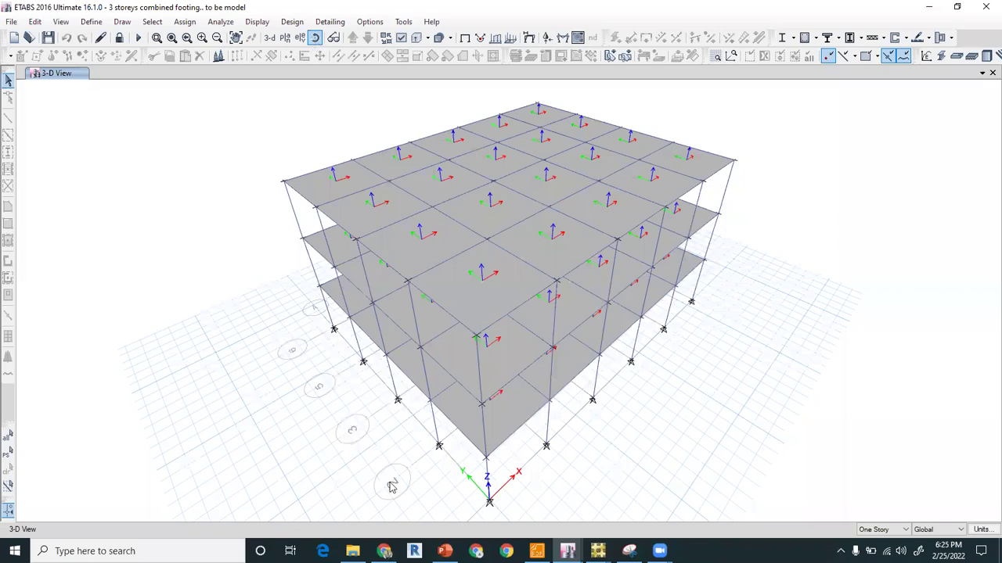
{"action": "left_click_drag", "start_coordinate": [547, 446], "coordinate": [493, 430]}
{"action": "mouse_move", "coordinate": [423, 417]}
{"action": "left_mouse_down"}
{"action": "mouse_move", "coordinate": [353, 384]}
{"action": "mouse_move", "coordinate": [340, 402]}
{"action": "mouse_move", "coordinate": [389, 487]}
{"action": "left_mouse_up"}
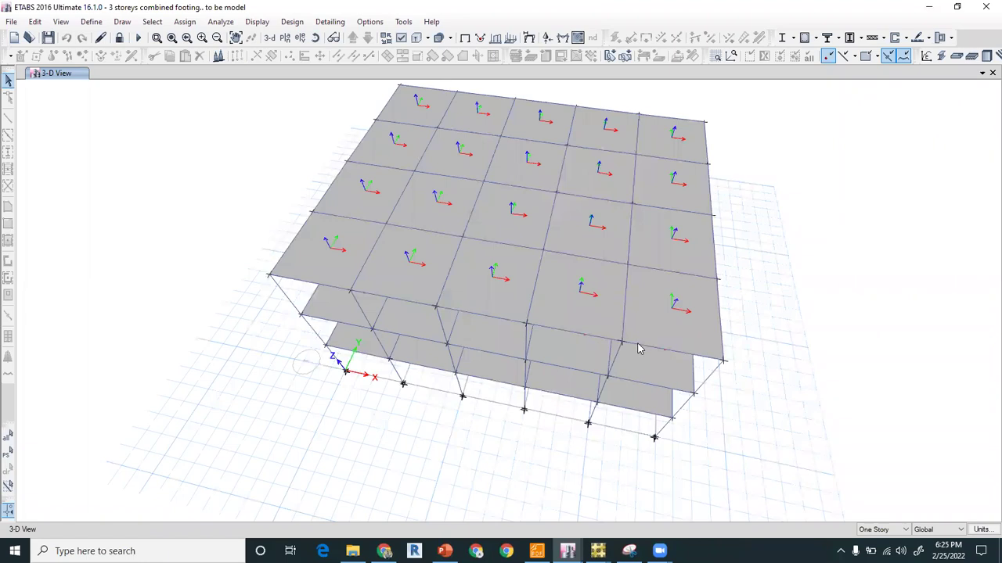
{"action": "left_click", "coordinate": [289, 23]}
{"action": "mouse_move", "coordinate": [354, 50]}
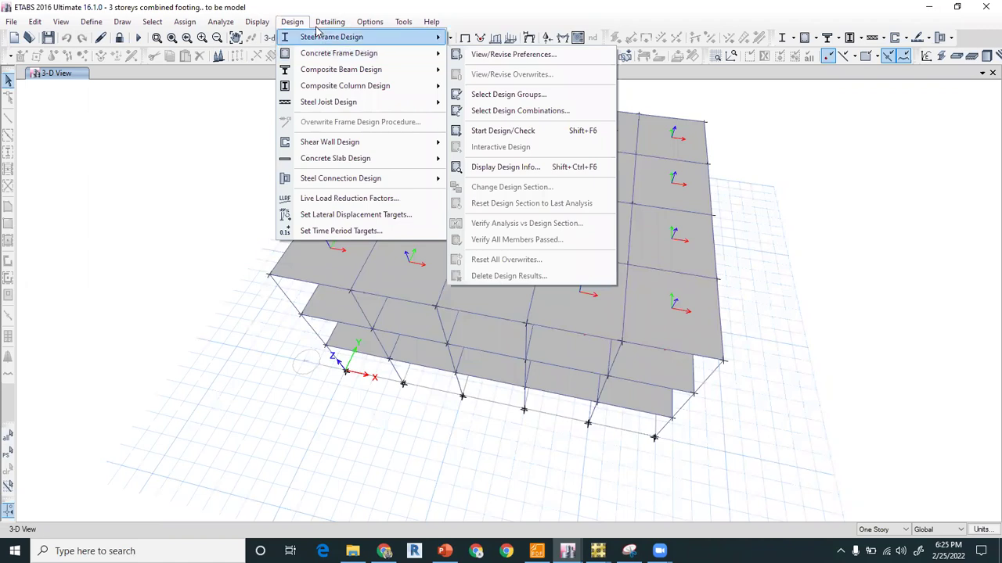
{"action": "left_click", "coordinate": [292, 22]}
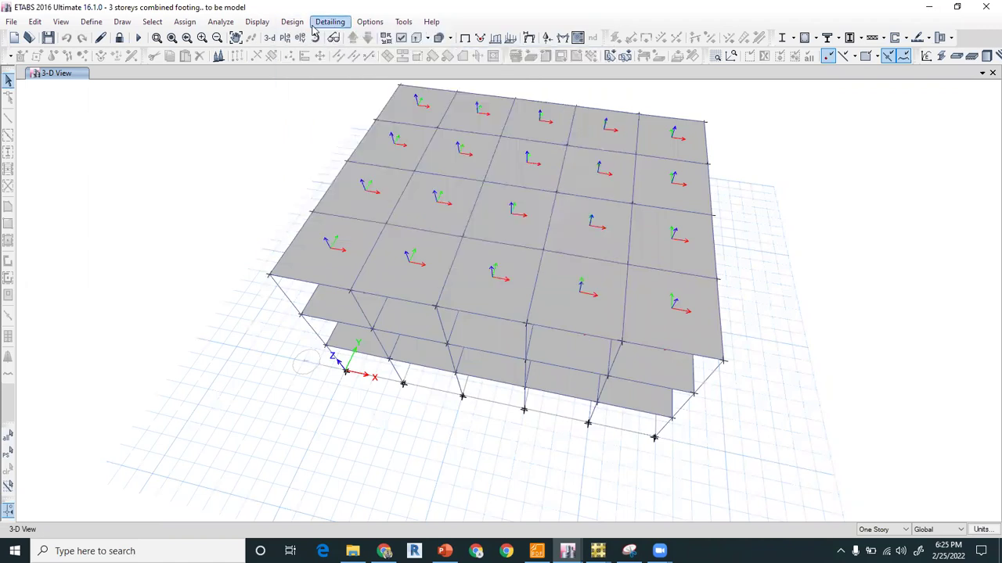
Step: Display the uniform gravity shell loads of the LIVE load pattern on the building's slabs
{"action": "left_click", "coordinate": [257, 22]}
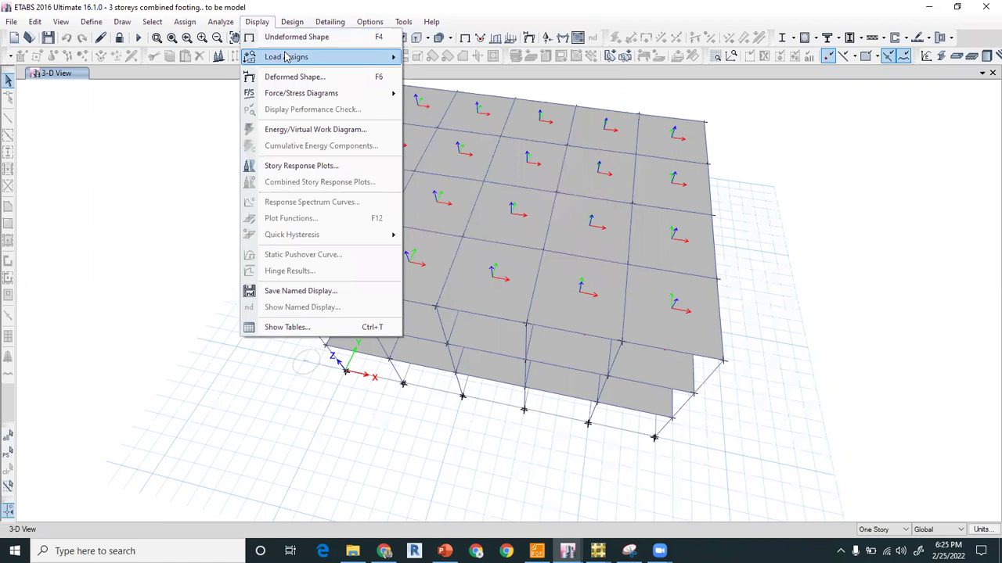
{"action": "mouse_move", "coordinate": [286, 57]}
{"action": "left_click", "coordinate": [432, 88]}
{"action": "left_click", "coordinate": [500, 220]}
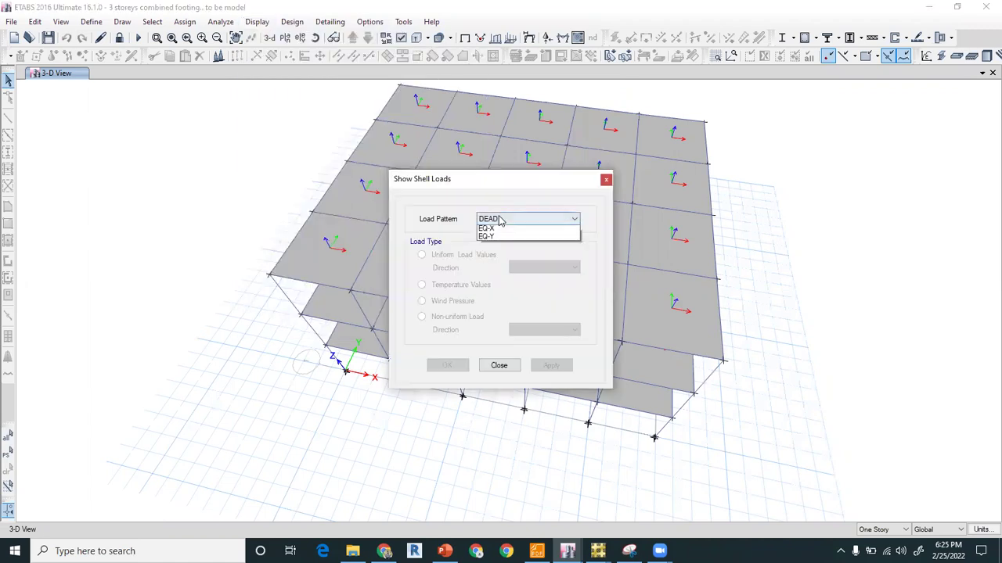
{"action": "left_click", "coordinate": [500, 227]}
{"action": "left_click", "coordinate": [550, 365]}
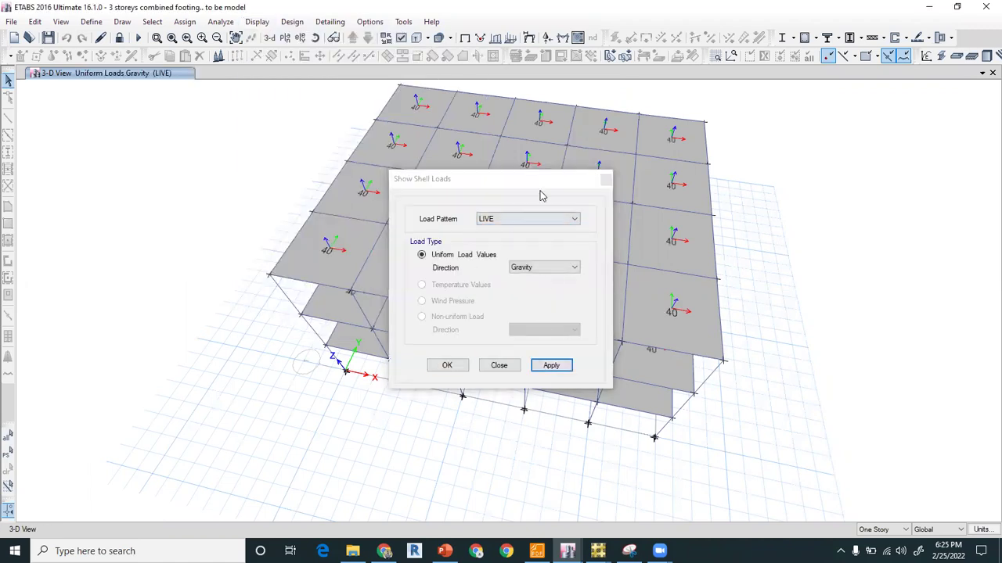
{"action": "left_click_drag", "start_coordinate": [539, 179], "coordinate": [240, 126]}
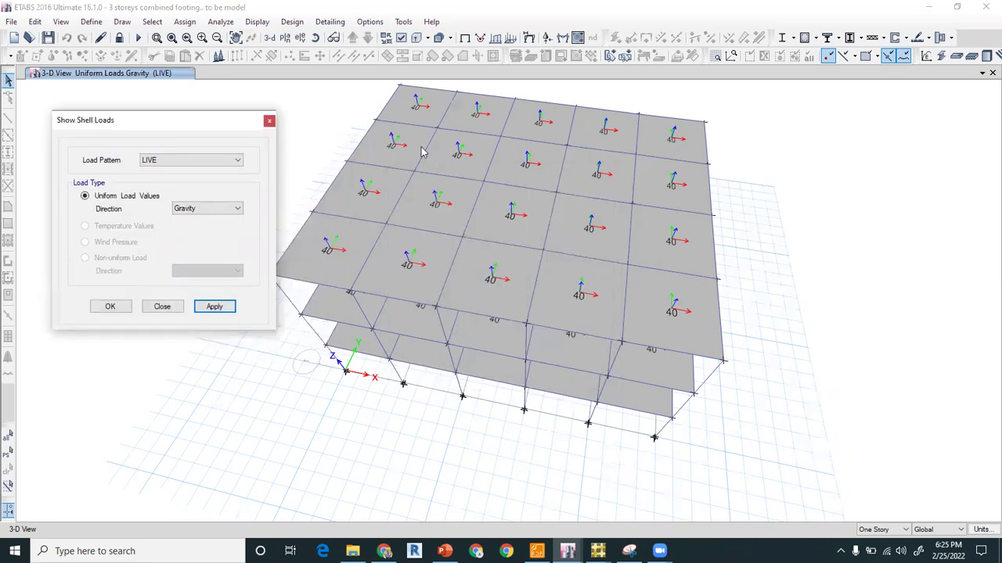
Step: Display the uniform gravity shell loads of the SDL load pattern, then close the shell load settings
{"action": "left_click", "coordinate": [182, 160]}
{"action": "left_click", "coordinate": [162, 189]}
{"action": "left_click", "coordinate": [211, 306]}
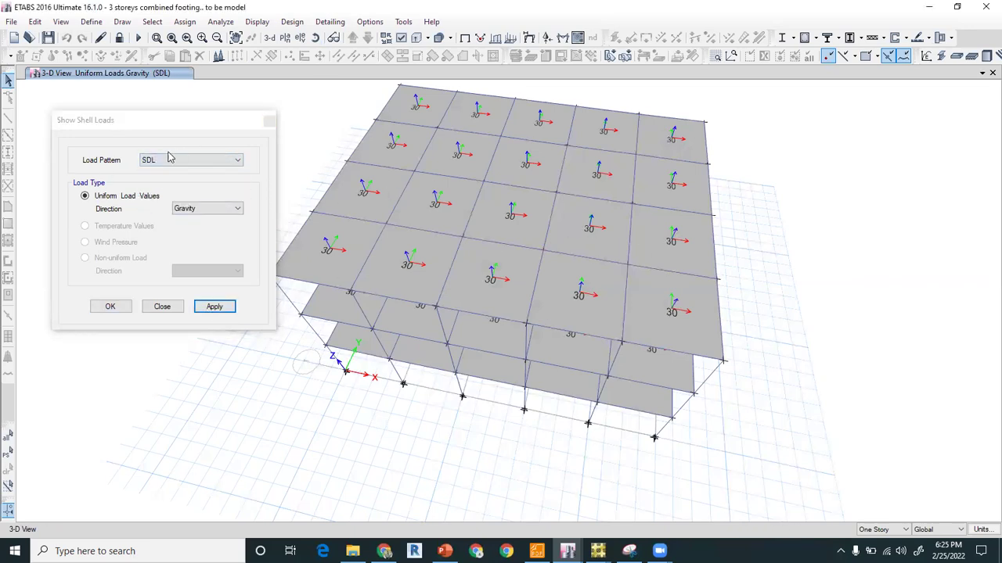
{"action": "left_click", "coordinate": [199, 125]}
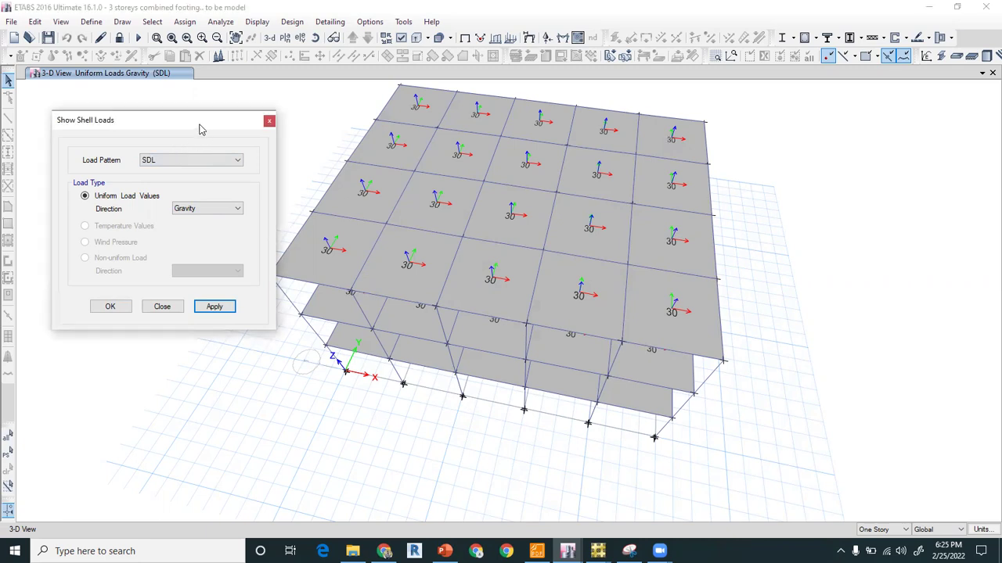
{"action": "left_click_drag", "start_coordinate": [199, 127], "coordinate": [222, 133]}
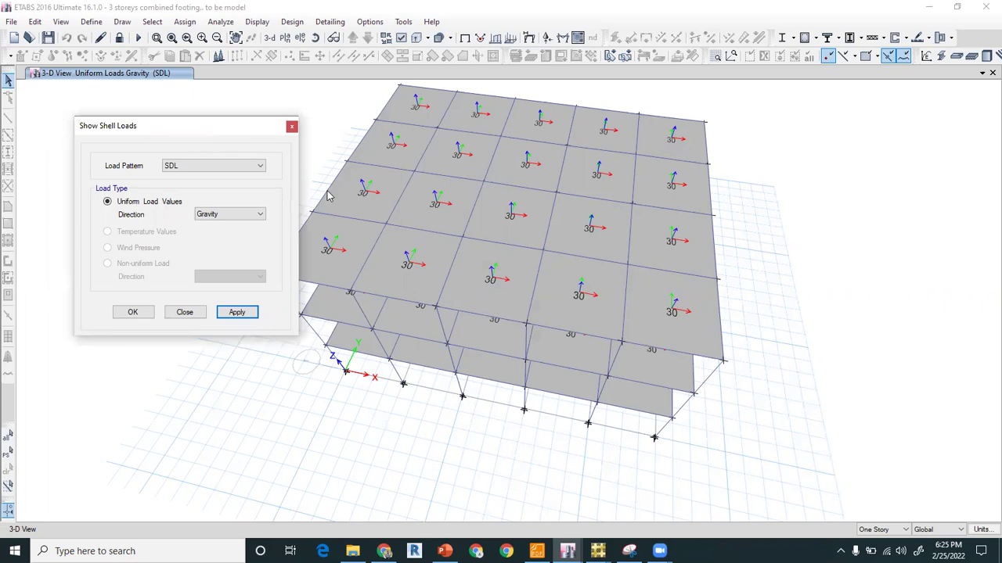
{"action": "left_click", "coordinate": [291, 127]}
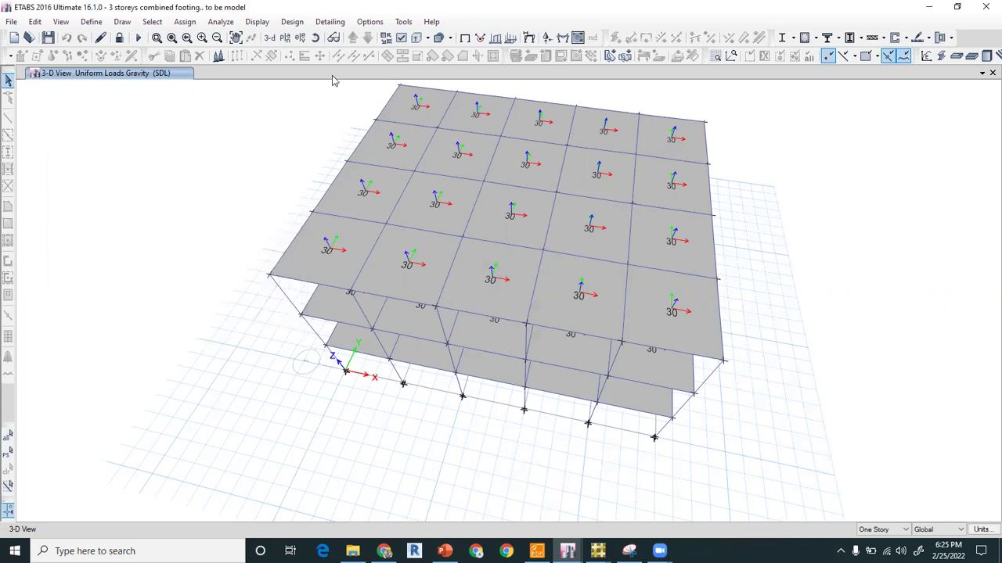
Step: Show the plan view of the base level
{"action": "left_click", "coordinate": [285, 38]}
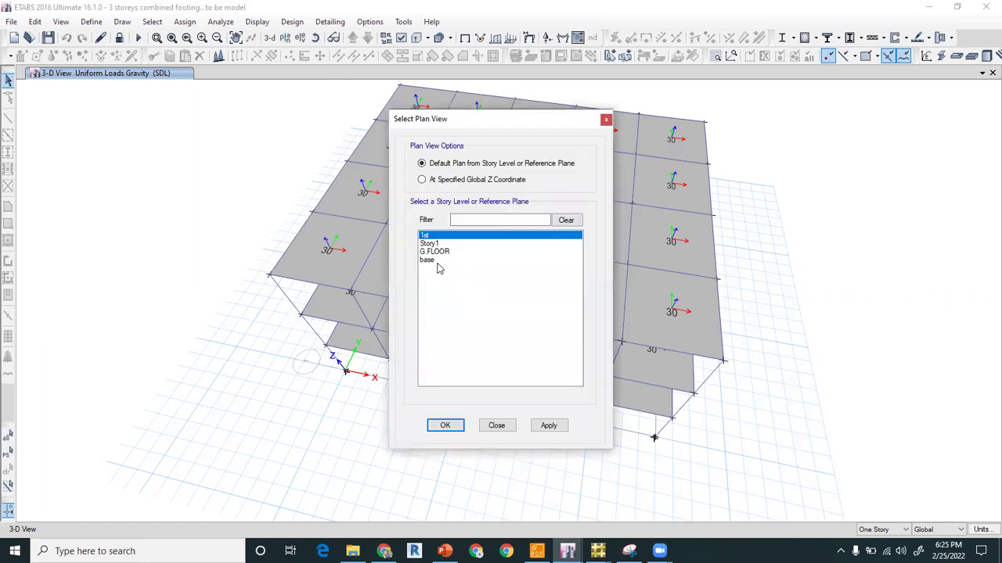
{"action": "left_click", "coordinate": [437, 264]}
{"action": "left_click", "coordinate": [444, 425]}
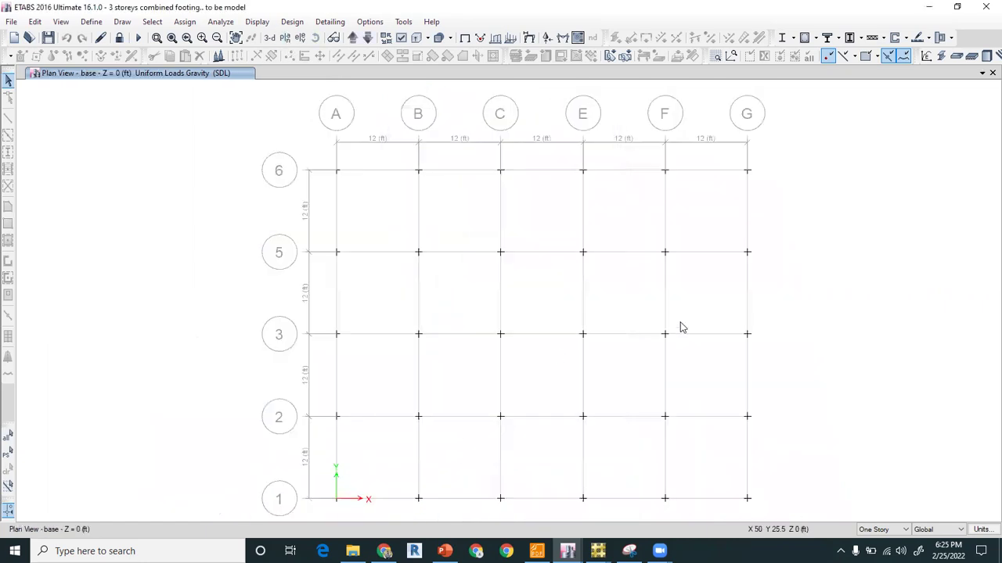
{"action": "middle_click_drag", "start_coordinate": [566, 316], "coordinate": [565, 275]}
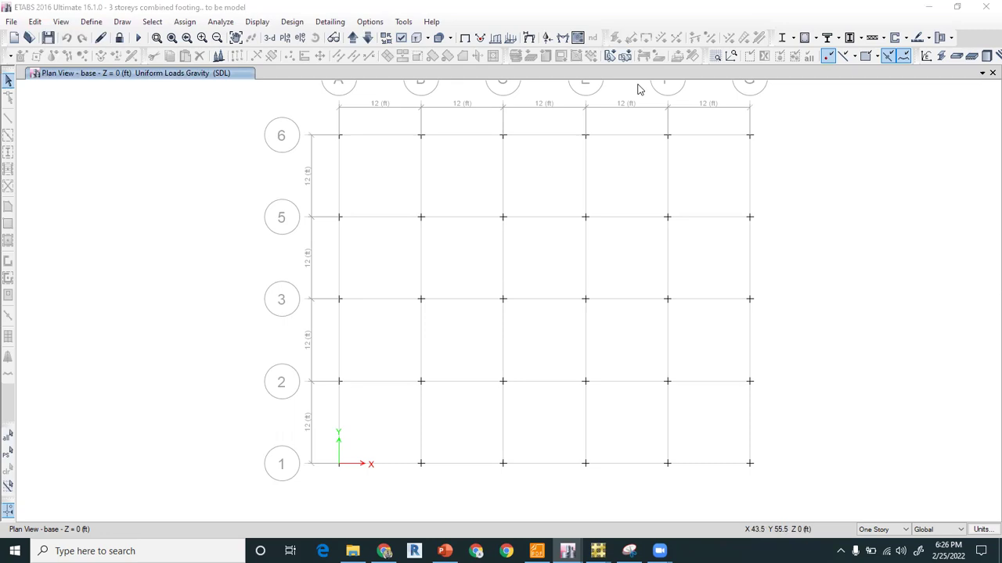
Step: Display the tabulated Fz reactions for the SERVICE load combination on the base plan
{"action": "left_click", "coordinate": [217, 6]}
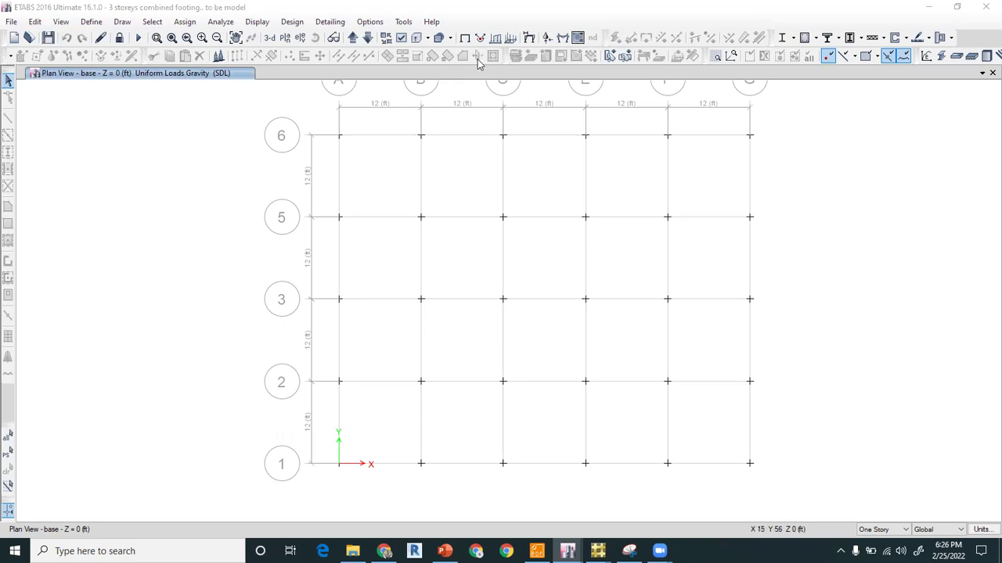
{"action": "left_click", "coordinate": [547, 37]}
{"action": "left_click_drag", "start_coordinate": [512, 169], "coordinate": [261, 34]}
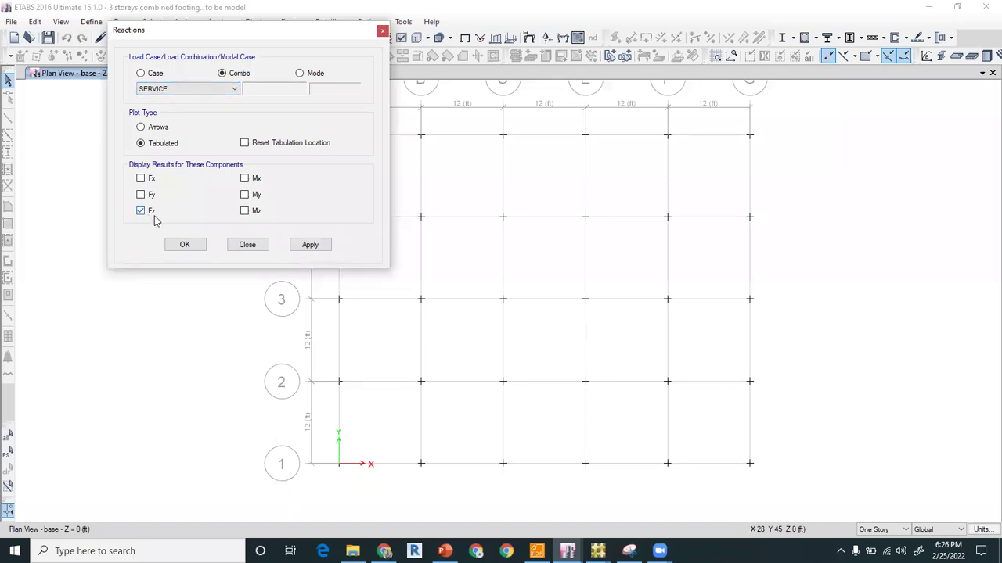
{"action": "left_click", "coordinate": [184, 244]}
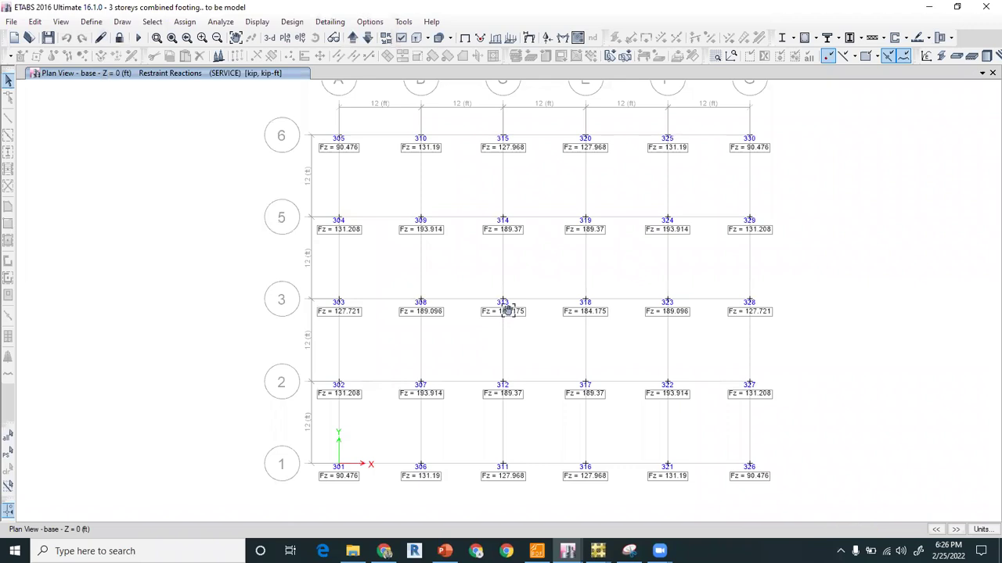
{"action": "middle_click_drag", "start_coordinate": [505, 306], "coordinate": [501, 291]}
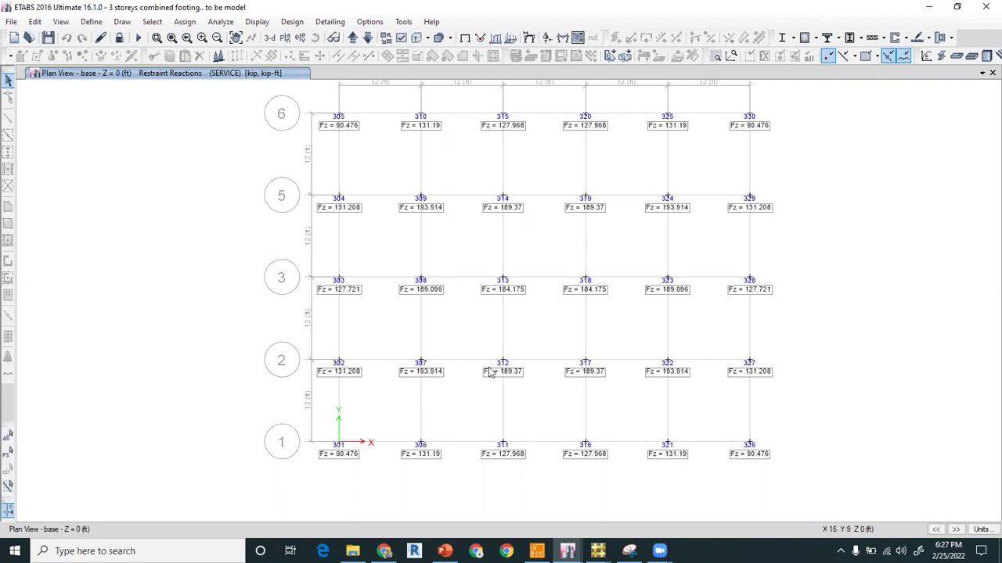
Step: Switch to the PowerPoint presentation and go through the combined footing slides up to the footing size calculation on slide 5
{"action": "mouse_move", "coordinate": [421, 366]}
{"action": "key", "text": "alt+Tab"}
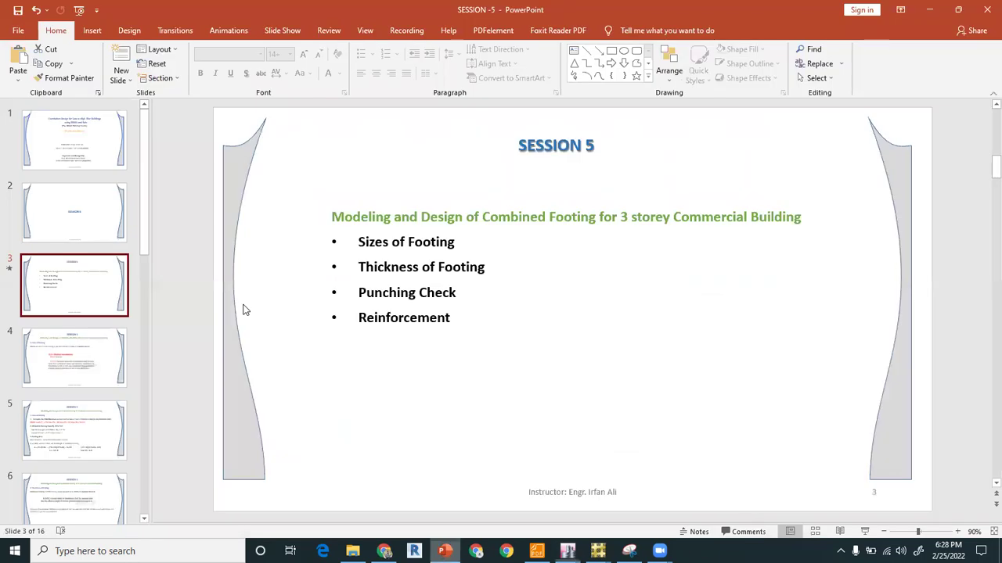
{"action": "left_click", "coordinate": [194, 280]}
{"action": "scroll", "coordinate": [194, 285], "scroll_direction": "down", "scroll_amount": 1}
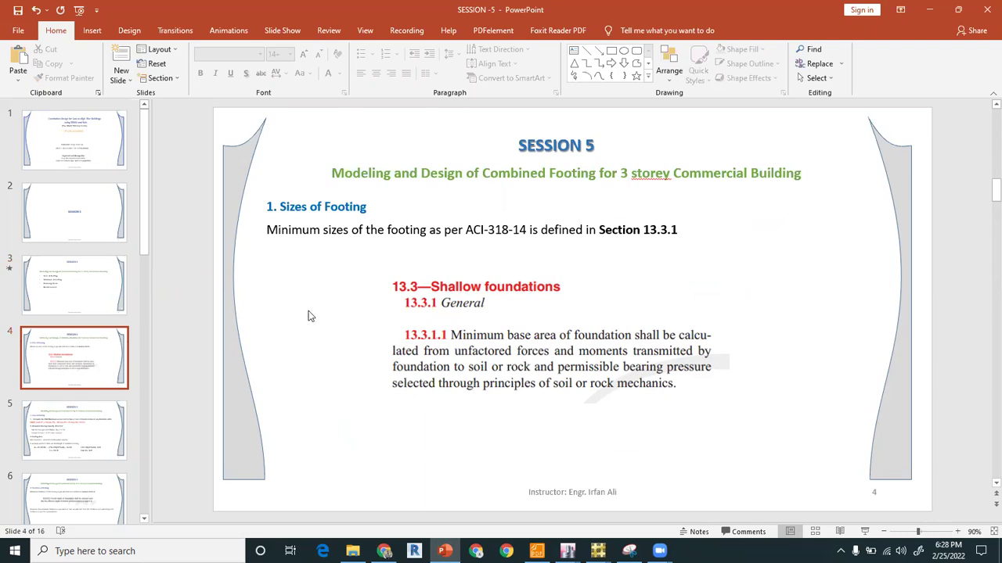
{"action": "scroll", "coordinate": [305, 317], "scroll_direction": "down", "scroll_amount": 1}
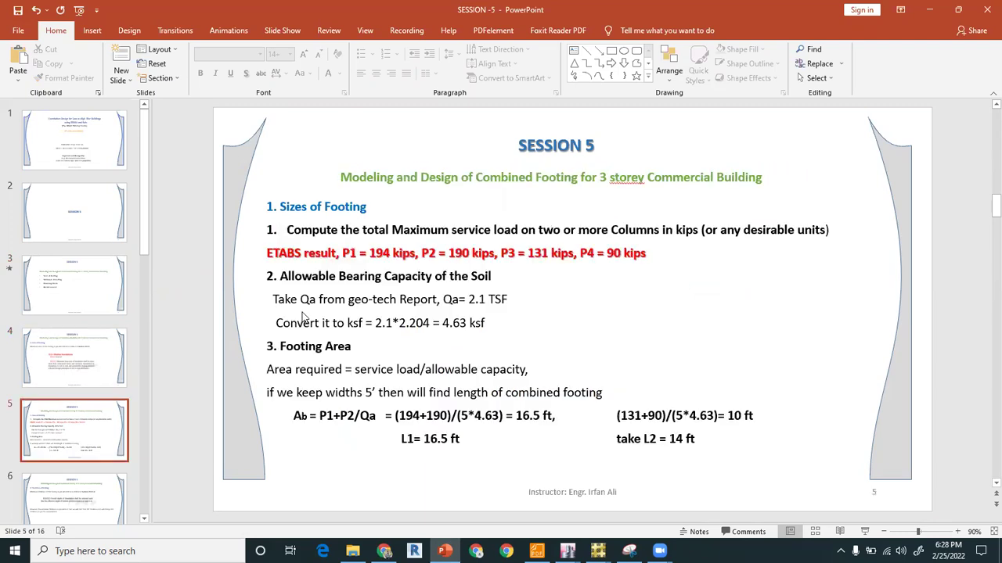
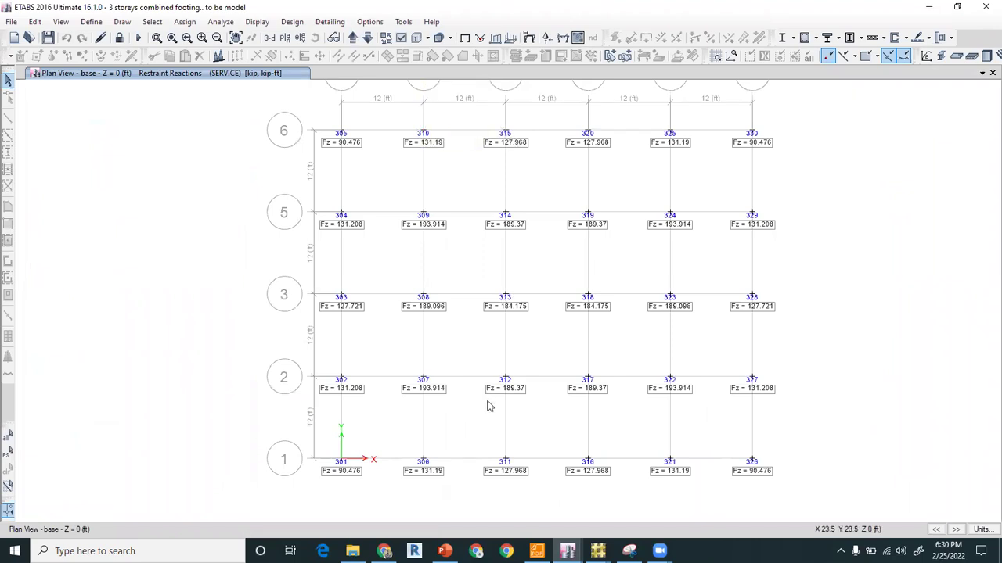
Step: Switch back to ETABS and examine the Fz reactions of the columns along grid lines 1 and 2
{"action": "mouse_move", "coordinate": [505, 382]}
{"action": "mouse_move", "coordinate": [589, 380]}
{"action": "scroll", "coordinate": [381, 408], "scroll_direction": "up", "scroll_amount": 3}
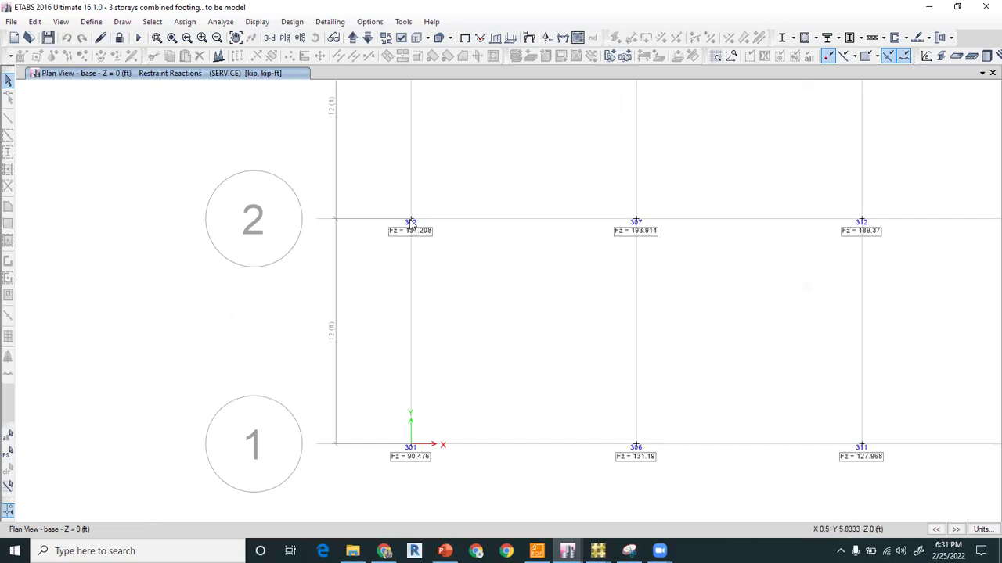
{"action": "mouse_move", "coordinate": [411, 223]}
{"action": "scroll", "coordinate": [461, 308], "scroll_direction": "down", "scroll_amount": 5}
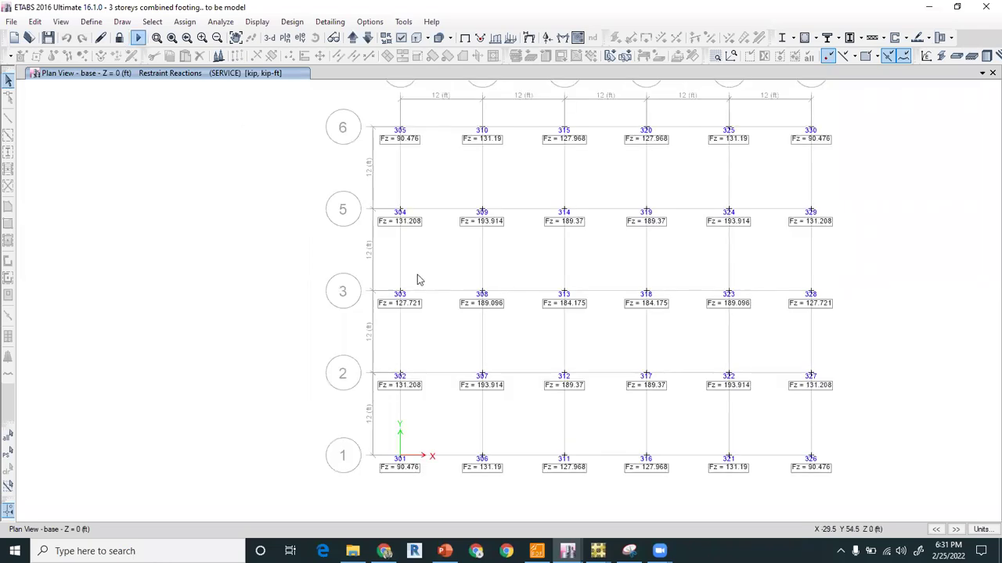
Step: Unlock the model for editing and accept discarding the analysis results
{"action": "left_click", "coordinate": [119, 38]}
{"action": "key", "text": "Return"}
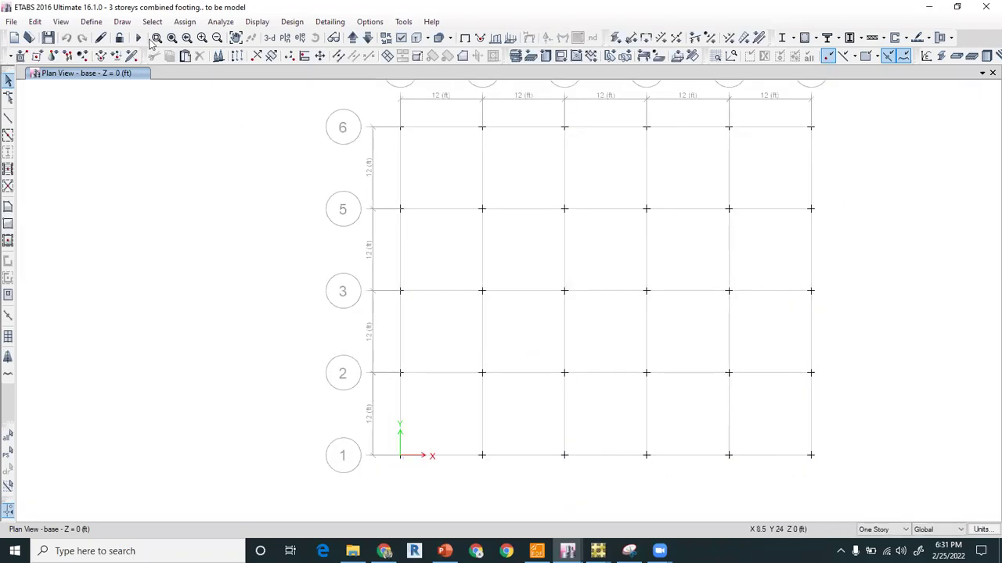
{"action": "left_click", "coordinate": [94, 22]}
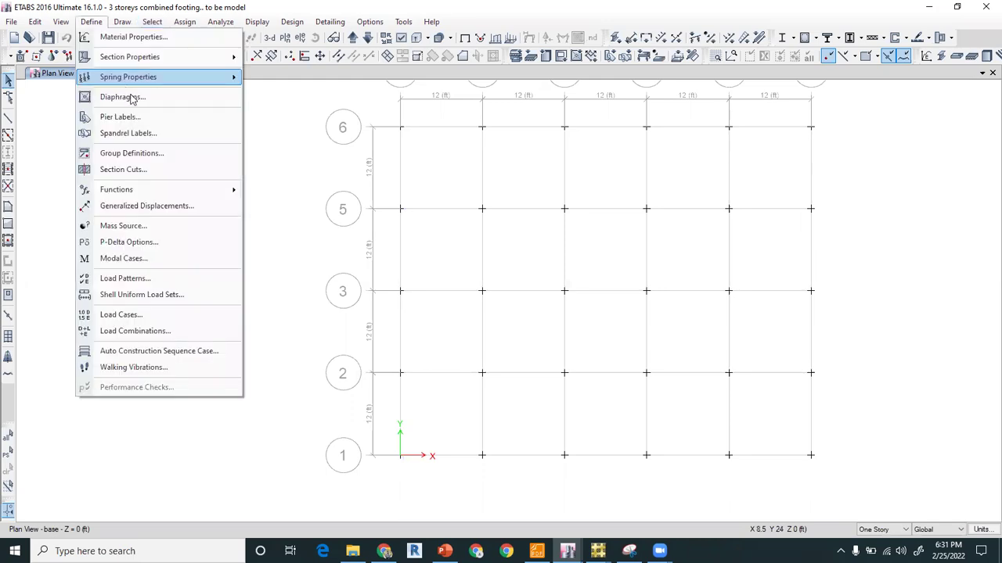
Step: Draw a joint offset 27 in. in X and 30 in. in Y from the intersection of grid lines C and 2
{"action": "left_click", "coordinate": [113, 23]}
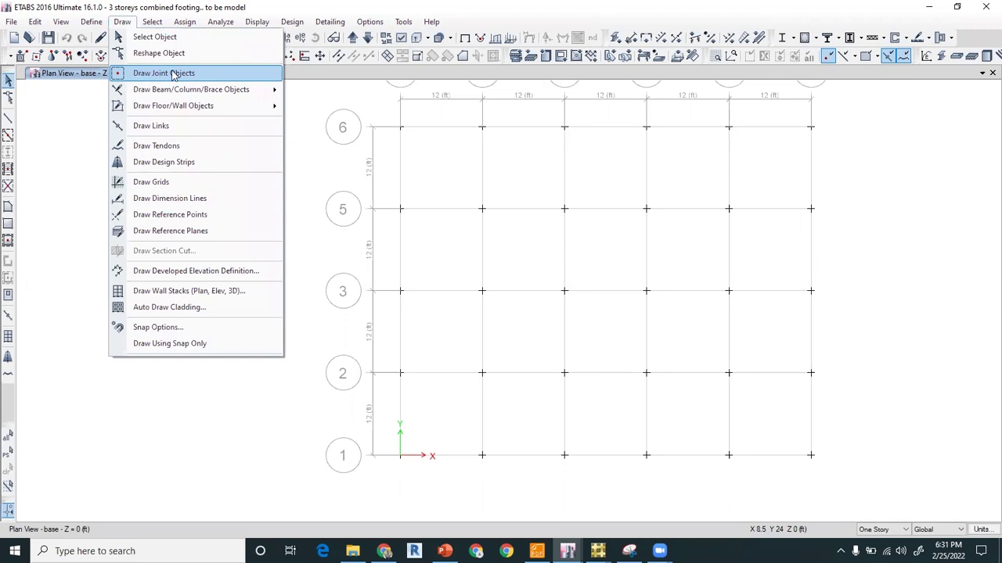
{"action": "left_click", "coordinate": [171, 73]}
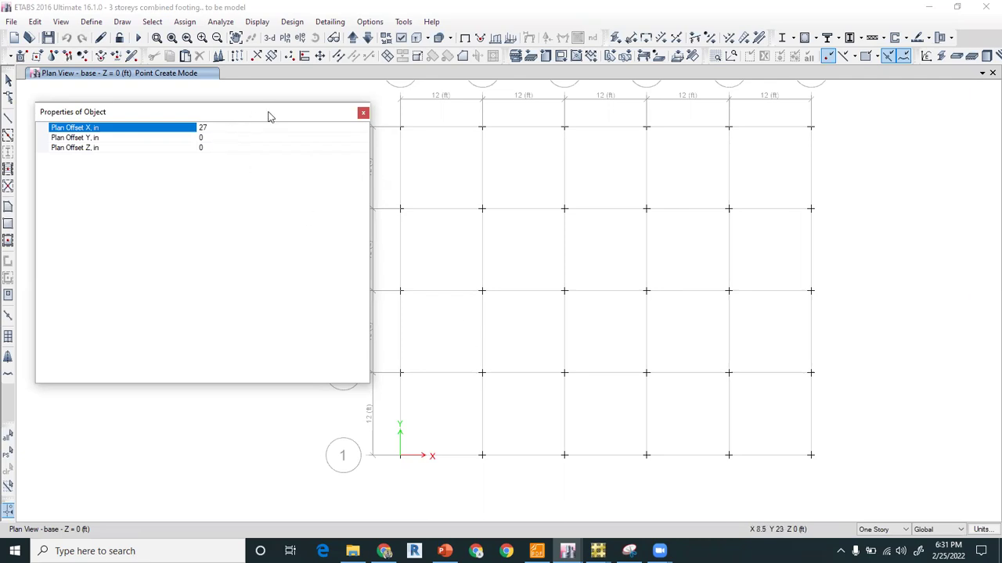
{"action": "left_click_drag", "start_coordinate": [223, 105], "coordinate": [181, 97]}
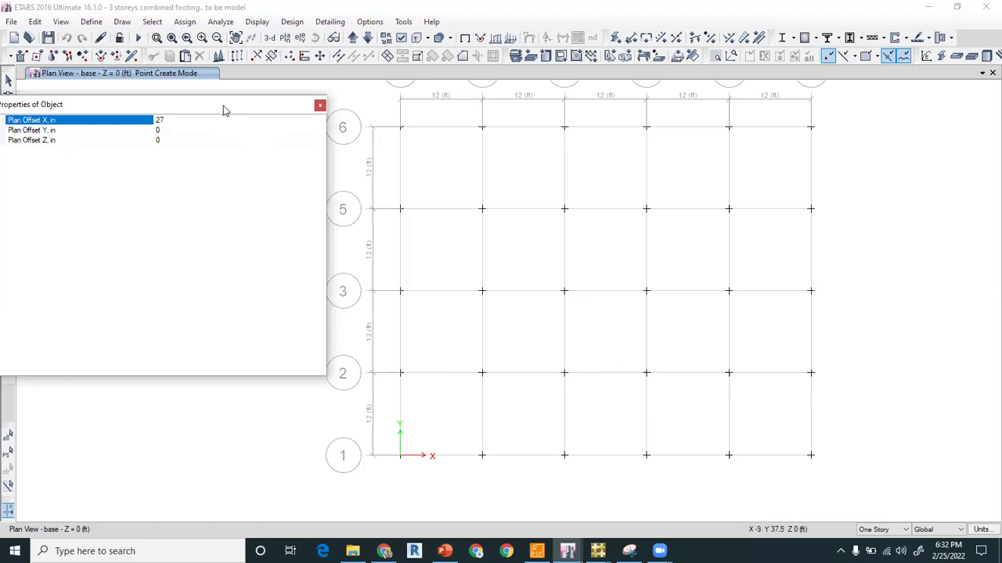
{"action": "left_click_drag", "start_coordinate": [223, 110], "coordinate": [257, 108]}
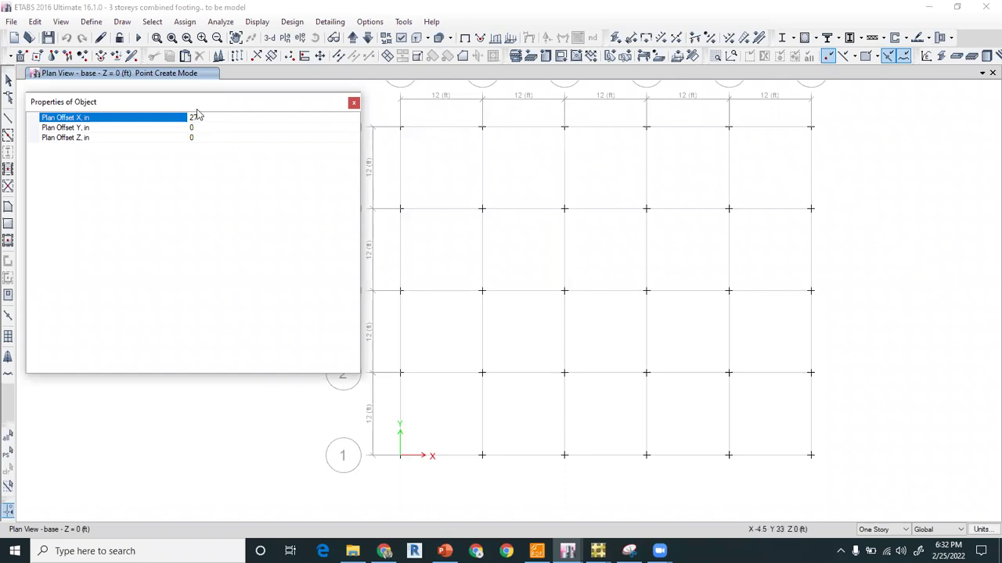
{"action": "key", "text": "Tab"}
{"action": "type", "text": "30"}
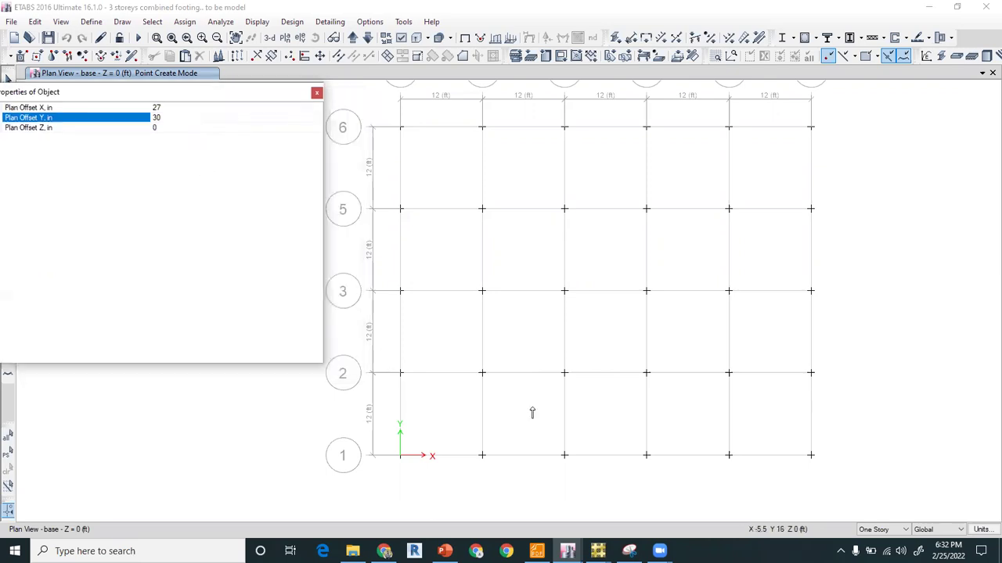
{"action": "left_click", "coordinate": [564, 374]}
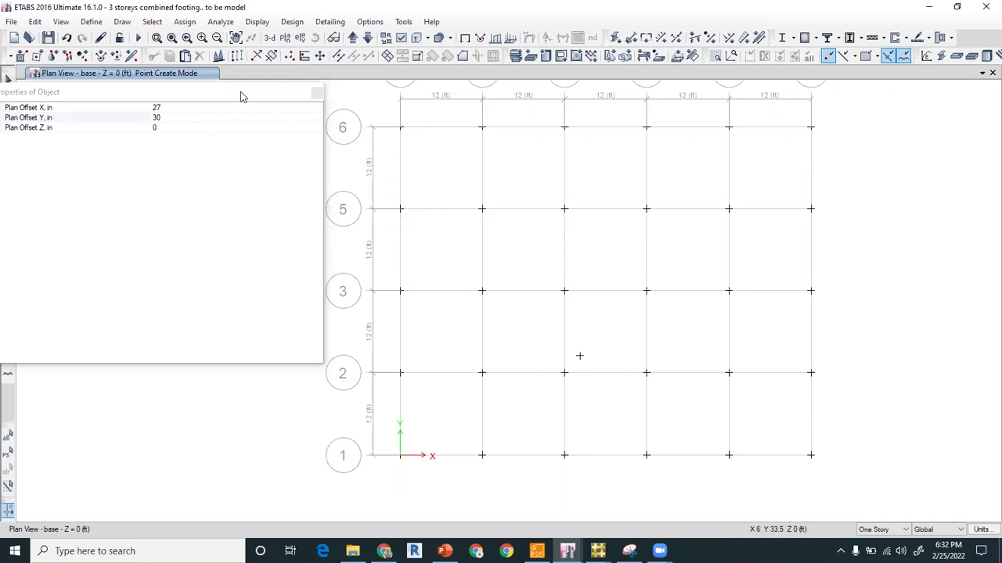
Step: Draw another joint from grid intersection C-2 with the Y offset set to -30 in. and an X offset of 27 in
{"action": "left_click_drag", "start_coordinate": [241, 96], "coordinate": [271, 74]}
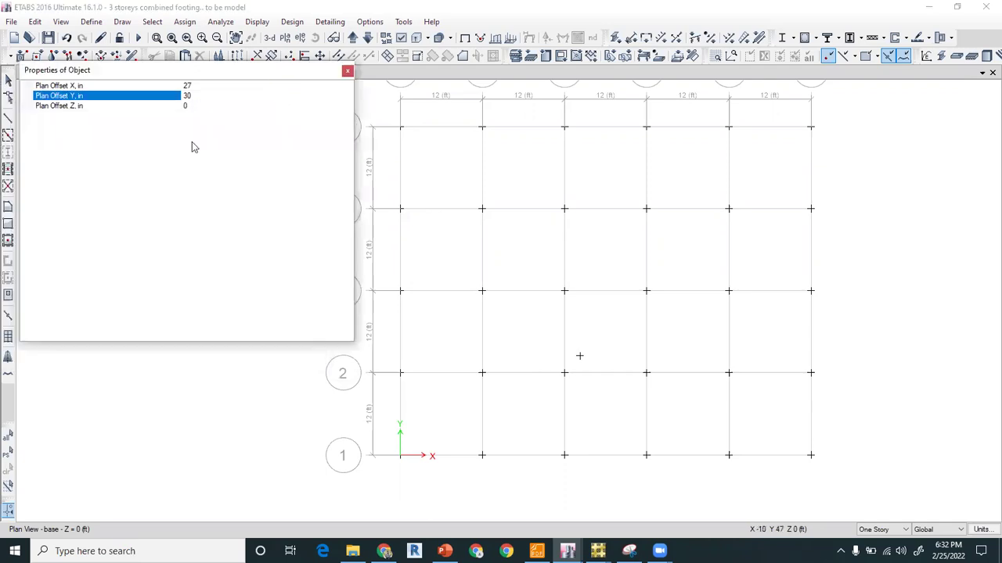
{"action": "double_click", "coordinate": [194, 96]}
{"action": "type", "text": "1"}
{"action": "left_click", "coordinate": [563, 374]}
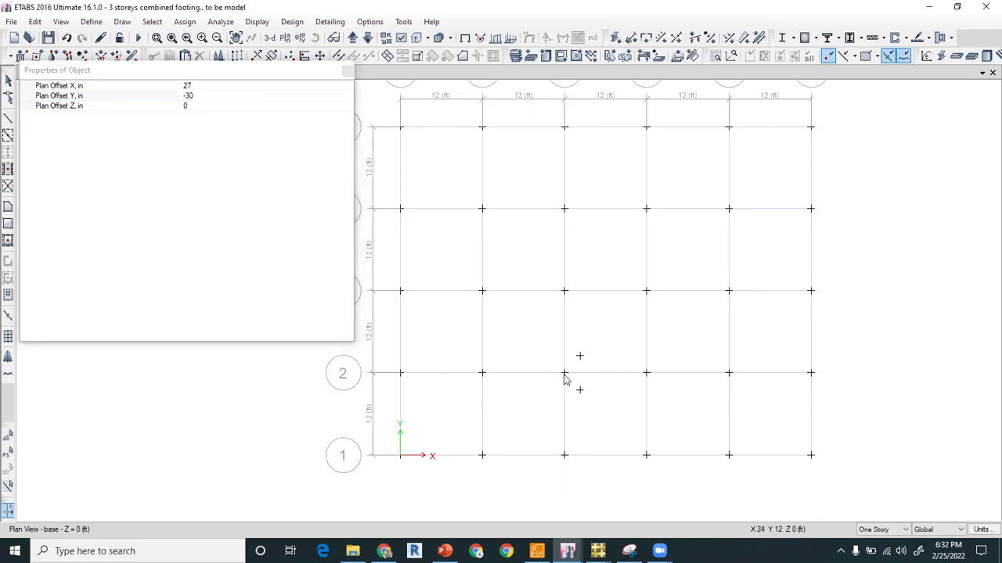
Step: Draw two joints from grid intersection B-2 with an X offset of -27 in. and Y offsets of -30 in. and 30 in
{"action": "left_click", "coordinate": [201, 87]}
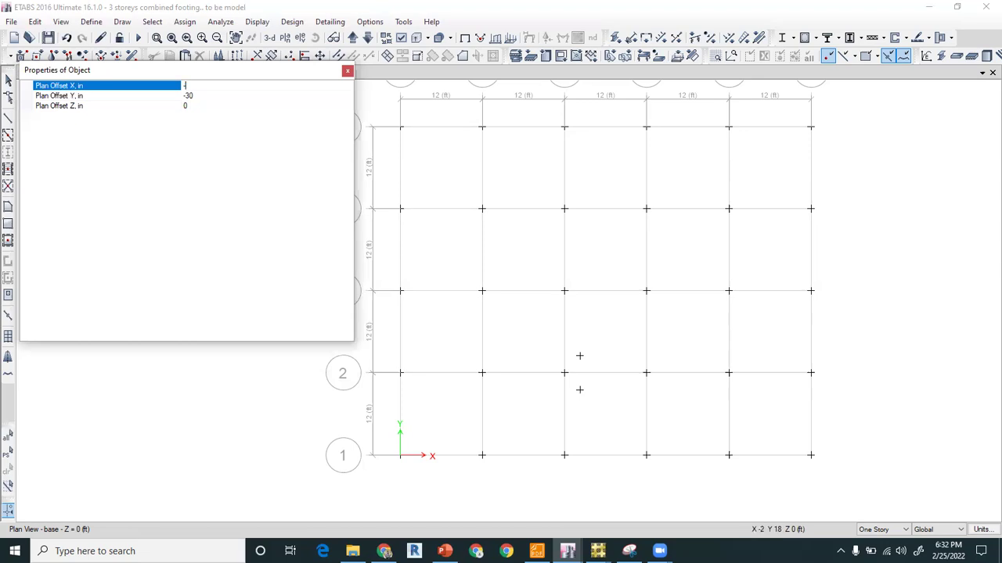
{"action": "left_click", "coordinate": [483, 376]}
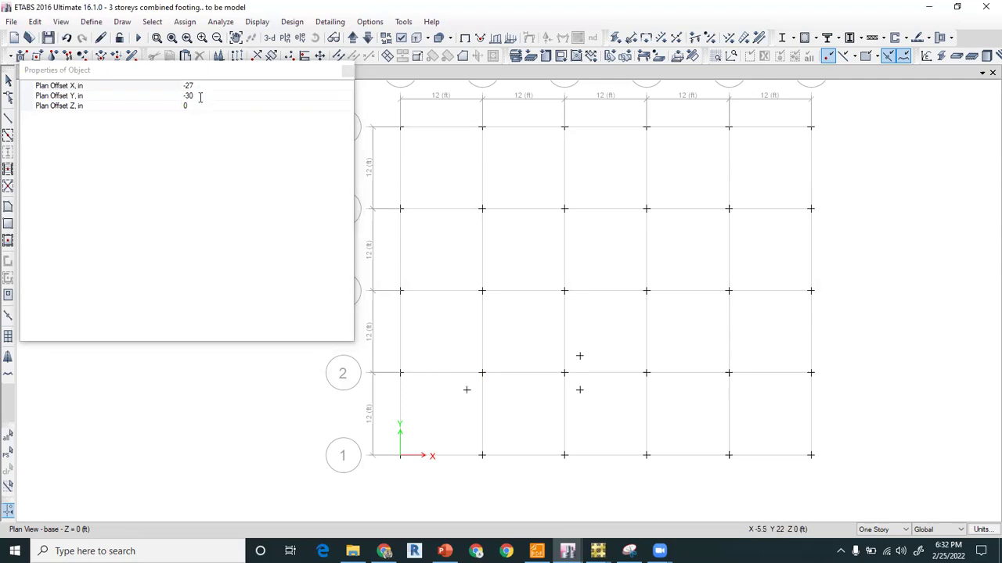
{"action": "left_click", "coordinate": [200, 96]}
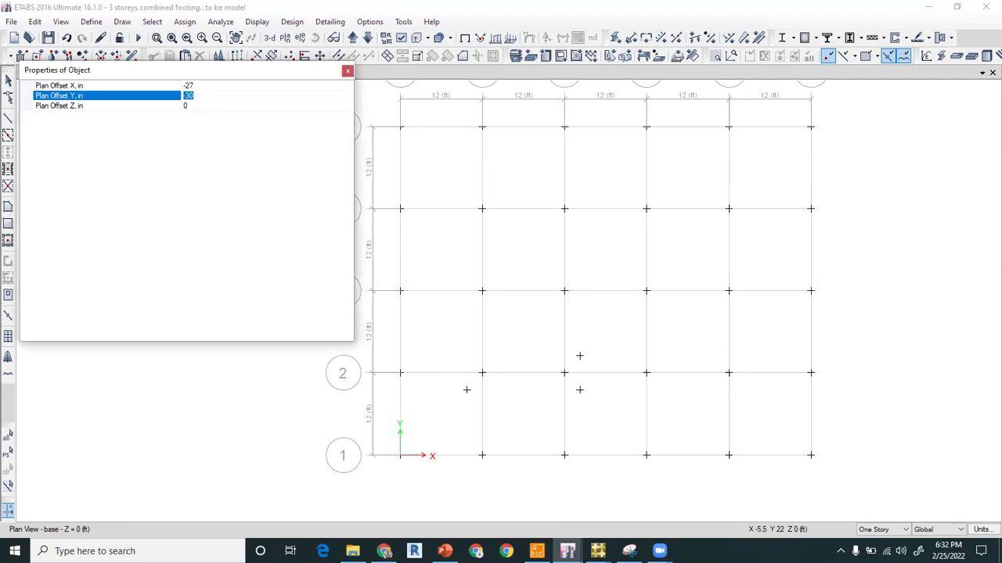
{"action": "left_click", "coordinate": [483, 377]}
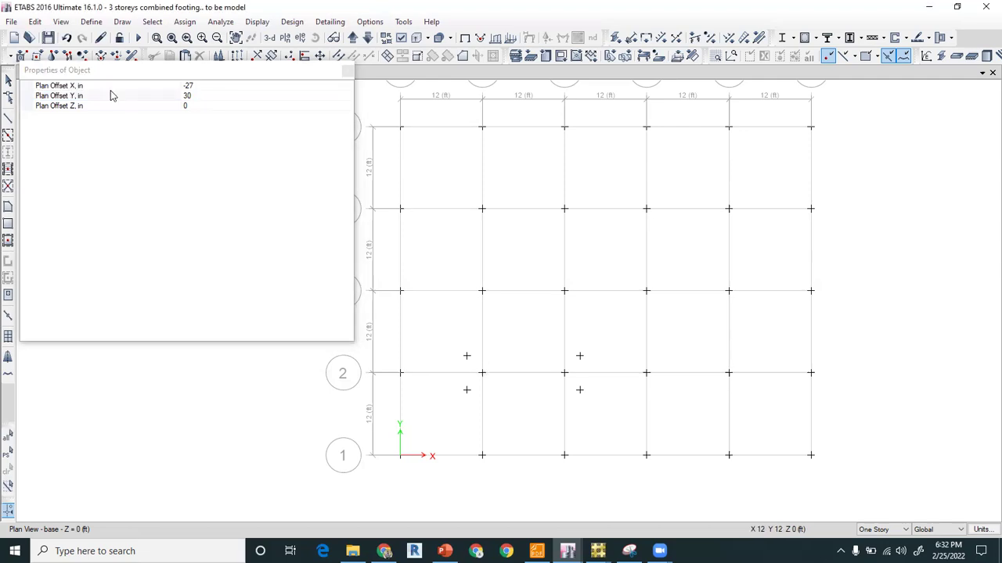
{"action": "left_click", "coordinate": [7, 79]}
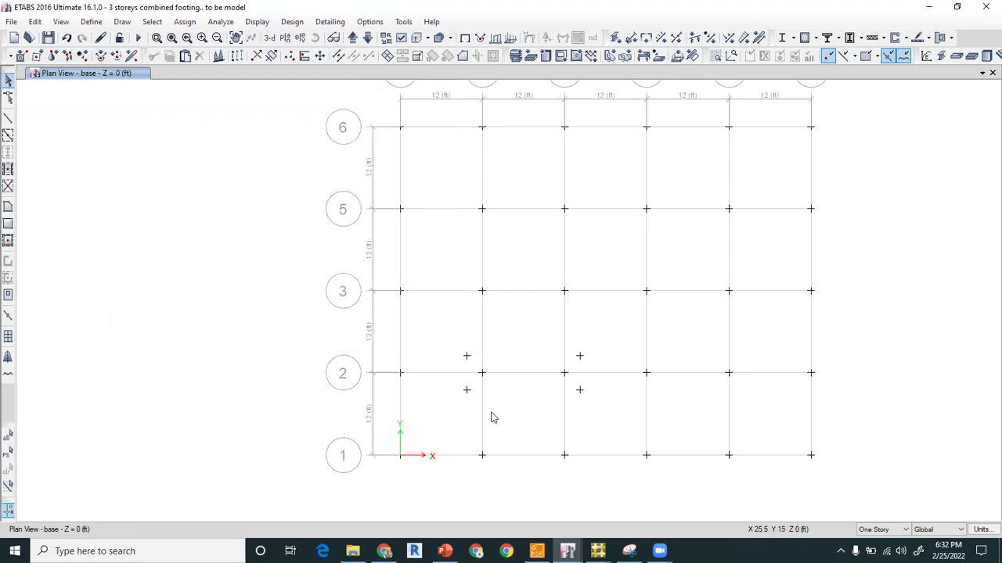
Step: Draw a rectangular Slab1 footing, 16.5 ft by 5 ft, between the four offset joints around columns B-2 and C-2
{"action": "left_click", "coordinate": [8, 169]}
{"action": "left_click", "coordinate": [8, 226]}
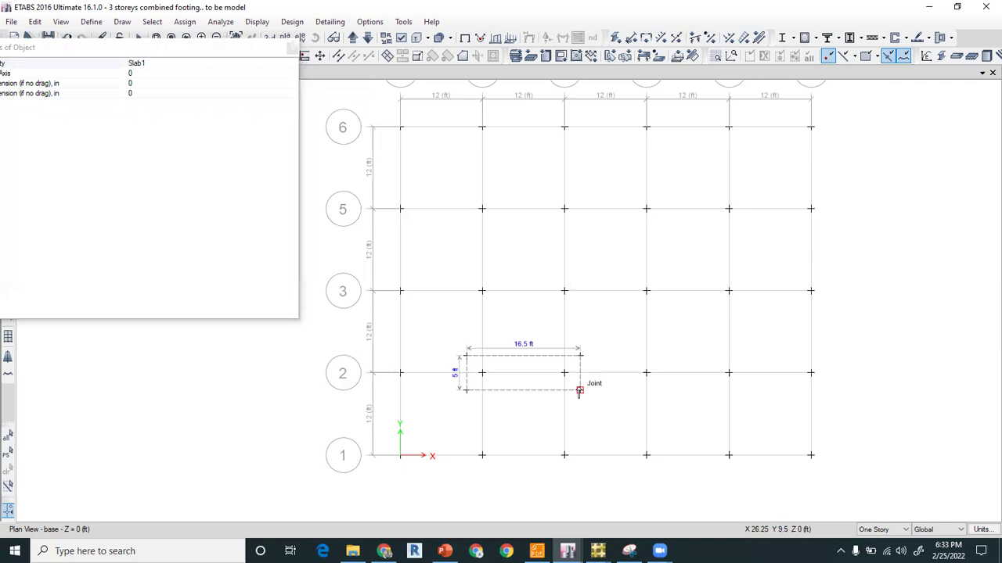
{"action": "left_click", "coordinate": [579, 391]}
{"action": "left_click", "coordinate": [295, 50]}
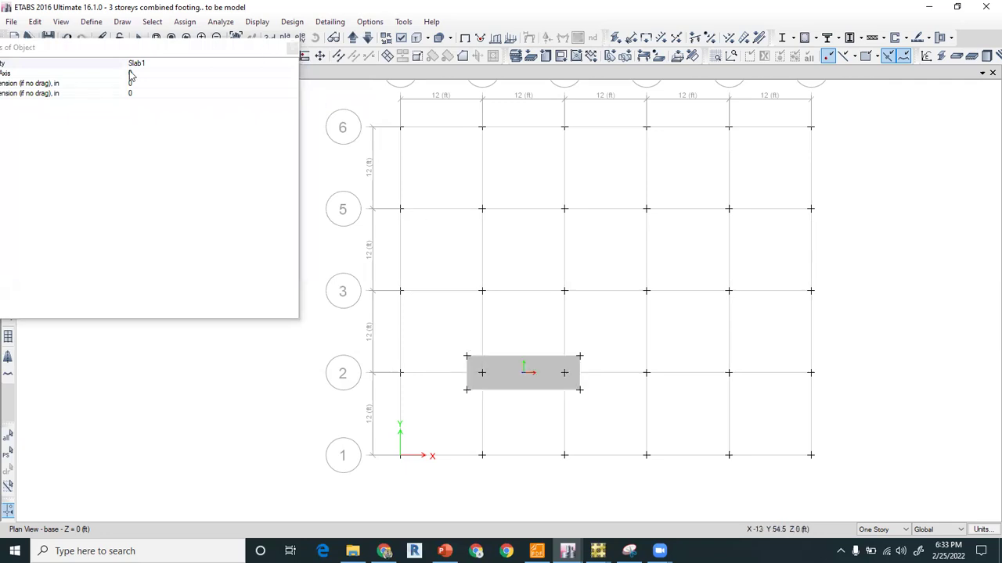
{"action": "left_click", "coordinate": [9, 80]}
Step: Replicate the grid line 2 footing slab in 12 ft Y increments onto grid lines 3 and 5 by picking points along grid line B
{"action": "left_click", "coordinate": [521, 370]}
{"action": "left_click", "coordinate": [35, 21]}
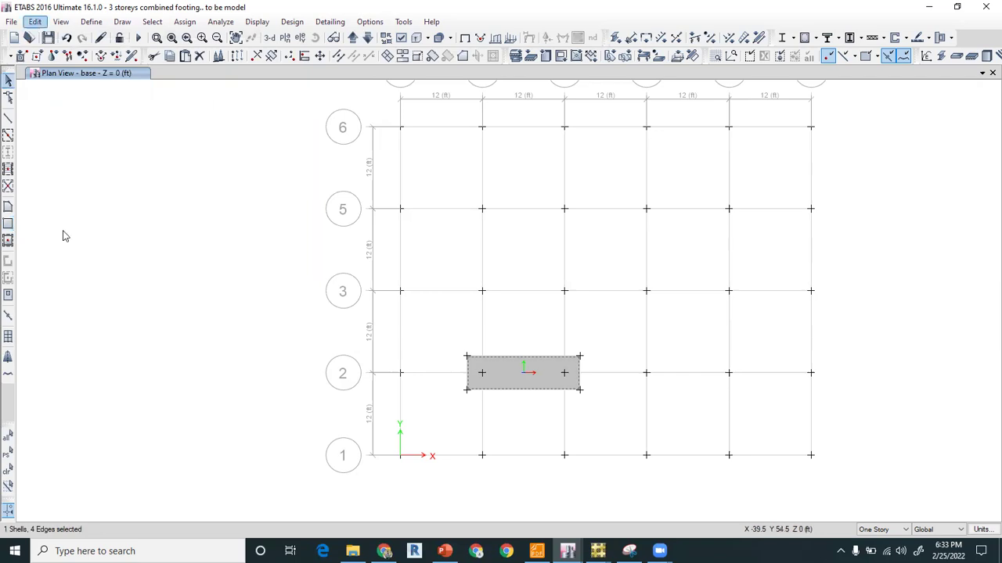
{"action": "left_click_drag", "start_coordinate": [468, 138], "coordinate": [148, 67]}
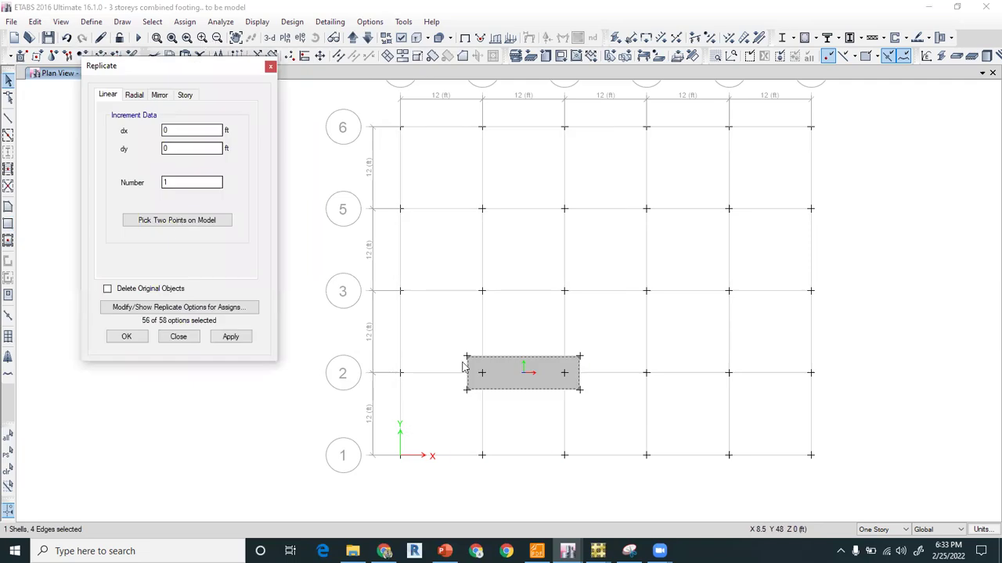
{"action": "left_click", "coordinate": [482, 374]}
{"action": "left_click", "coordinate": [483, 292]}
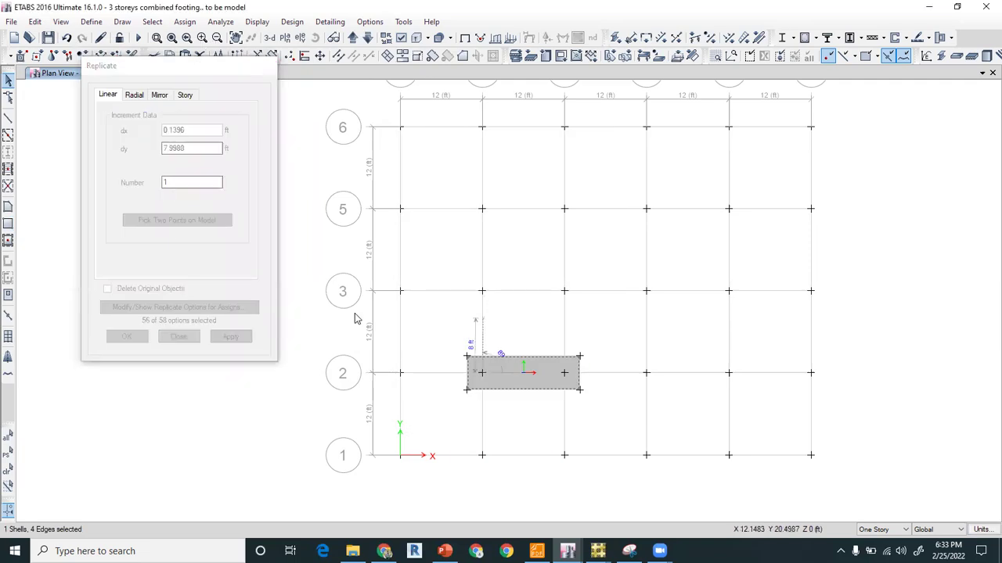
{"action": "left_click", "coordinate": [482, 291]}
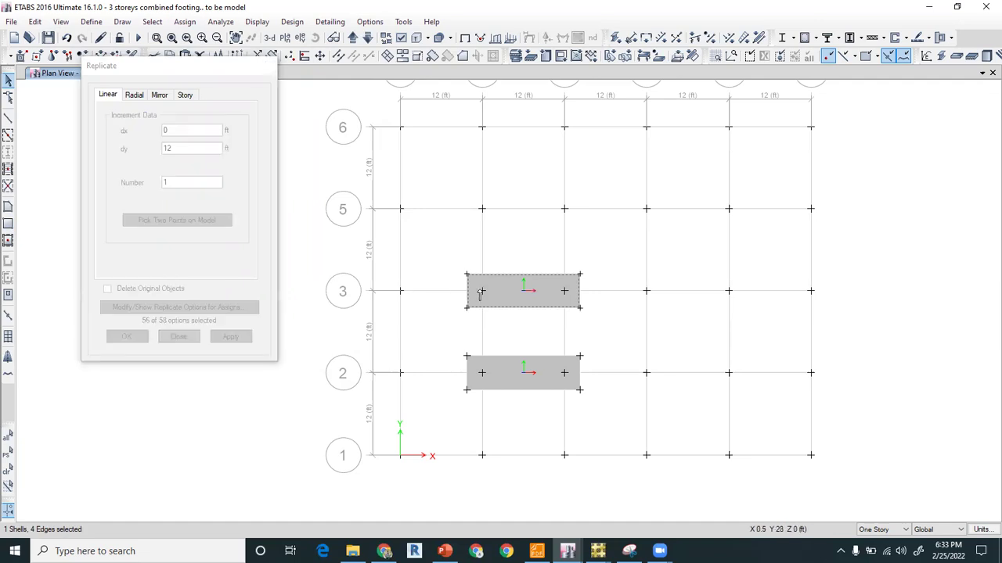
{"action": "left_click", "coordinate": [480, 209]}
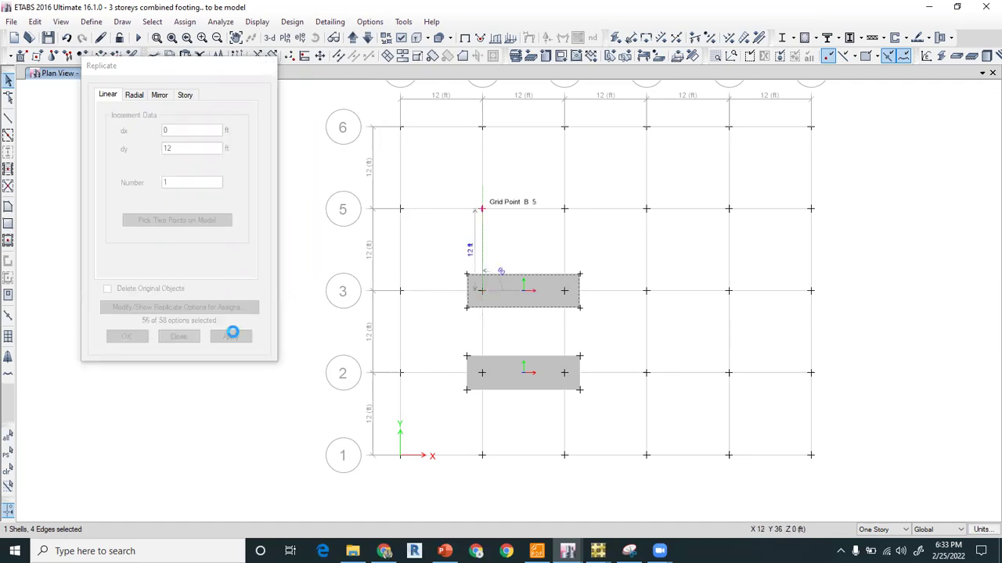
Step: Select all three footing slabs and replicate them once by 24 ft in X, covering the columns on grid lines E and F
{"action": "left_click", "coordinate": [513, 294]}
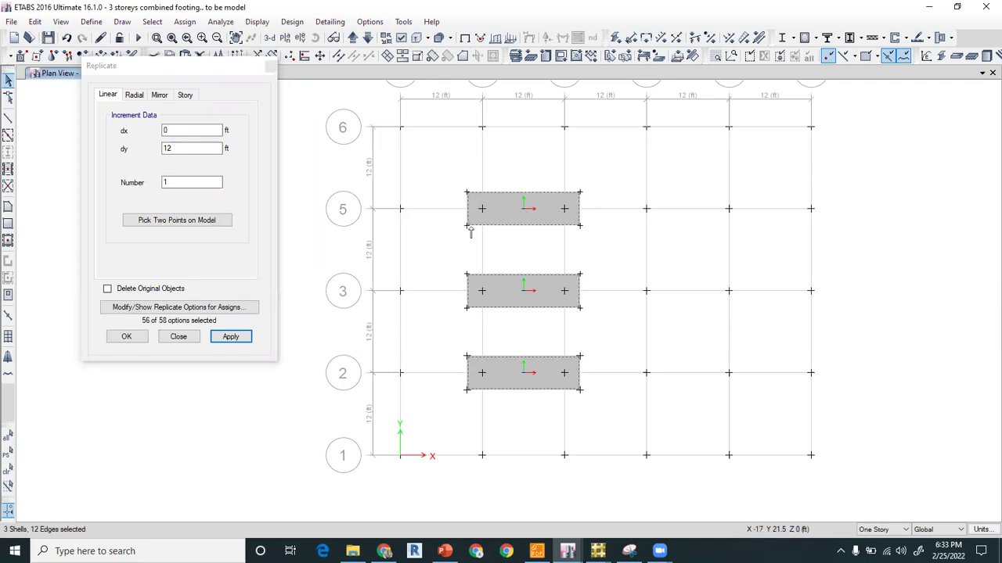
{"action": "left_click", "coordinate": [164, 221]}
{"action": "left_click", "coordinate": [580, 208]}
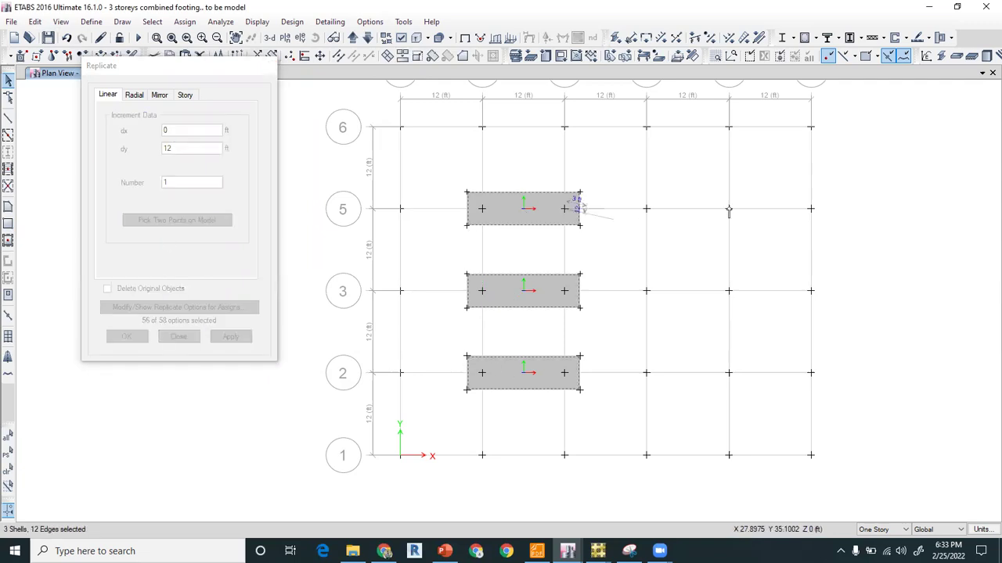
{"action": "left_click", "coordinate": [729, 208]}
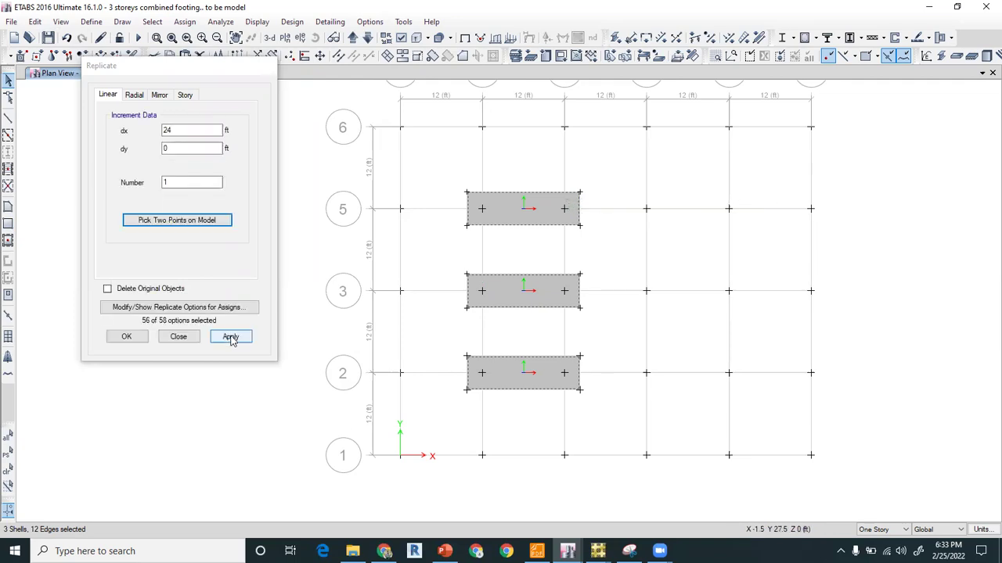
{"action": "left_click", "coordinate": [231, 337]}
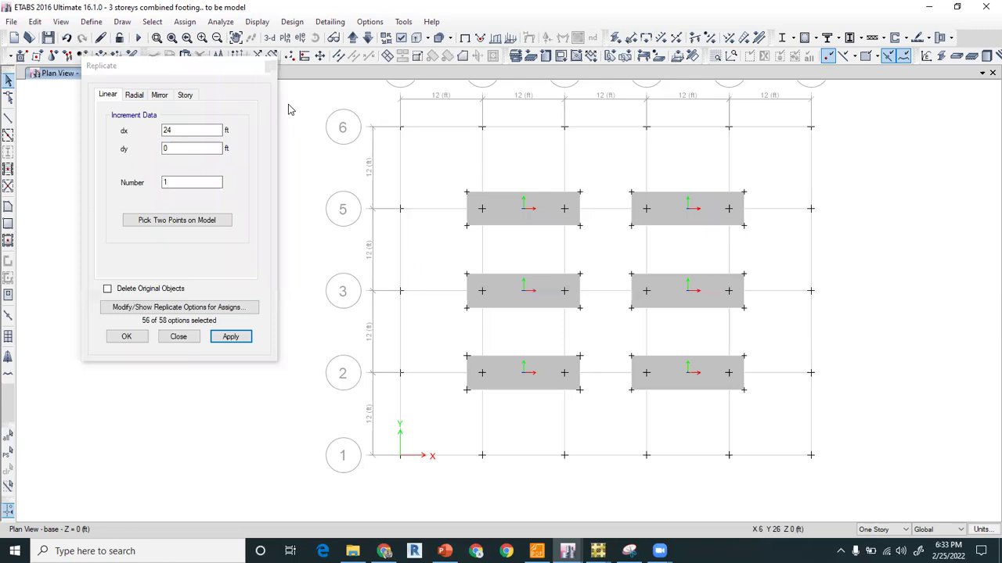
{"action": "left_click", "coordinate": [270, 66]}
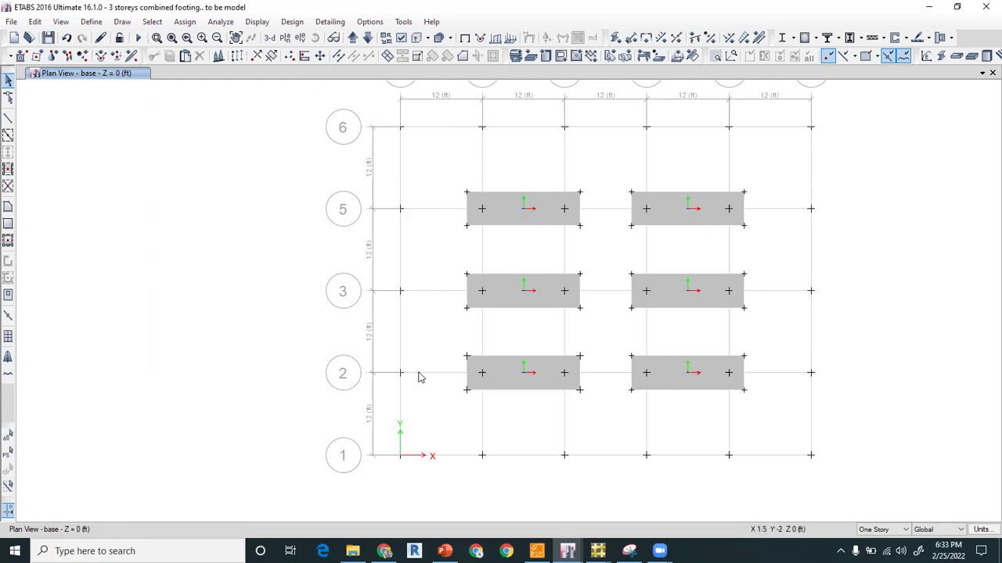
{"action": "scroll", "coordinate": [423, 378], "scroll_direction": "up", "scroll_amount": 3}
{"action": "middle_click_drag", "start_coordinate": [418, 402], "coordinate": [431, 347]}
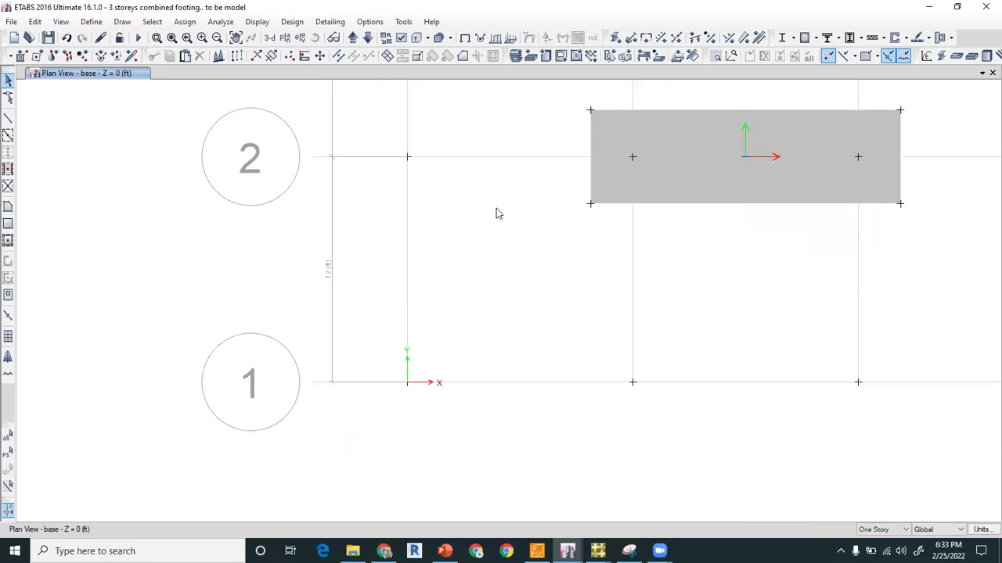
{"action": "scroll", "coordinate": [454, 352], "scroll_direction": "down", "scroll_amount": 3}
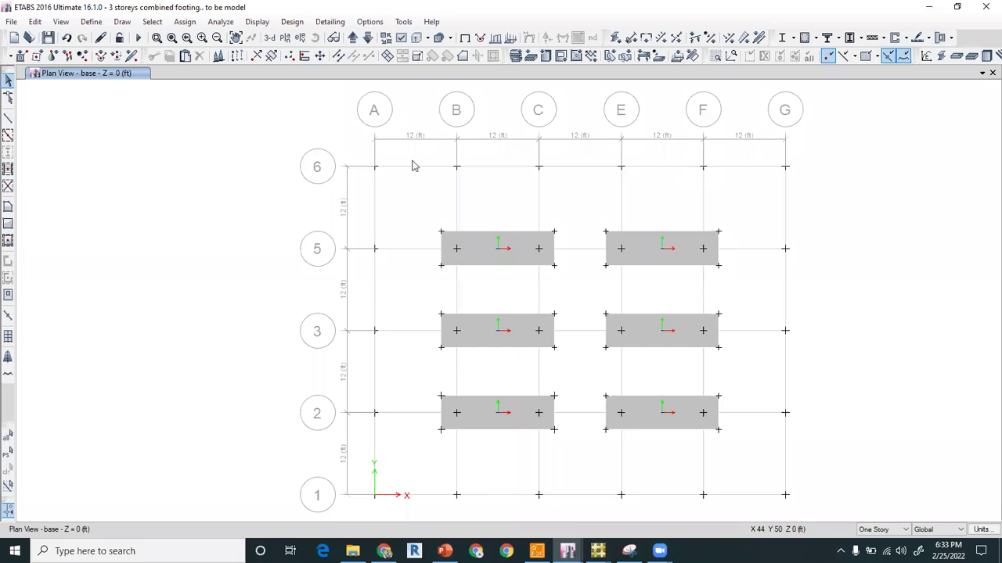
{"action": "scroll", "coordinate": [501, 350], "scroll_direction": "down", "scroll_amount": 1}
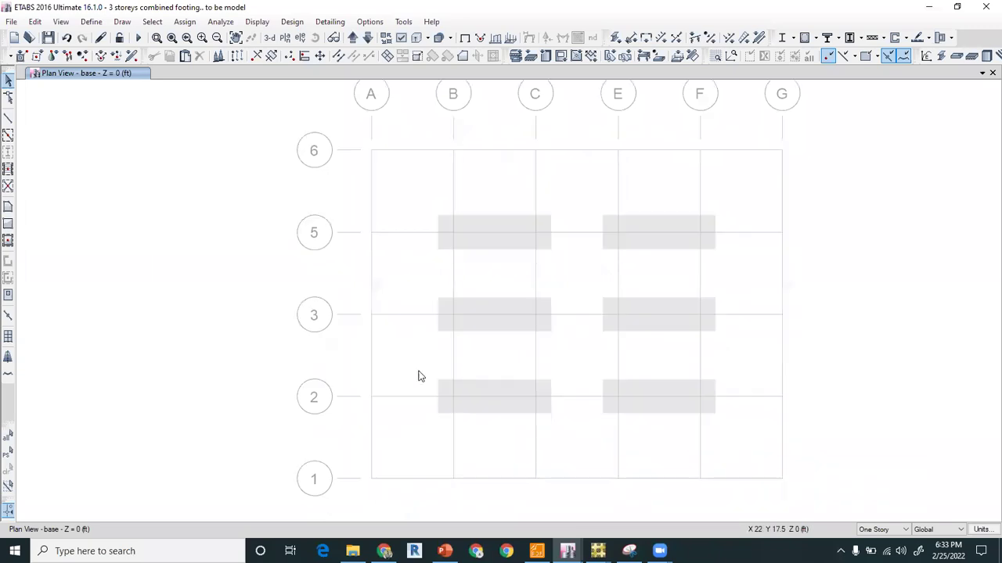
{"action": "left_click", "coordinate": [465, 298]}
{"action": "left_click", "coordinate": [633, 302]}
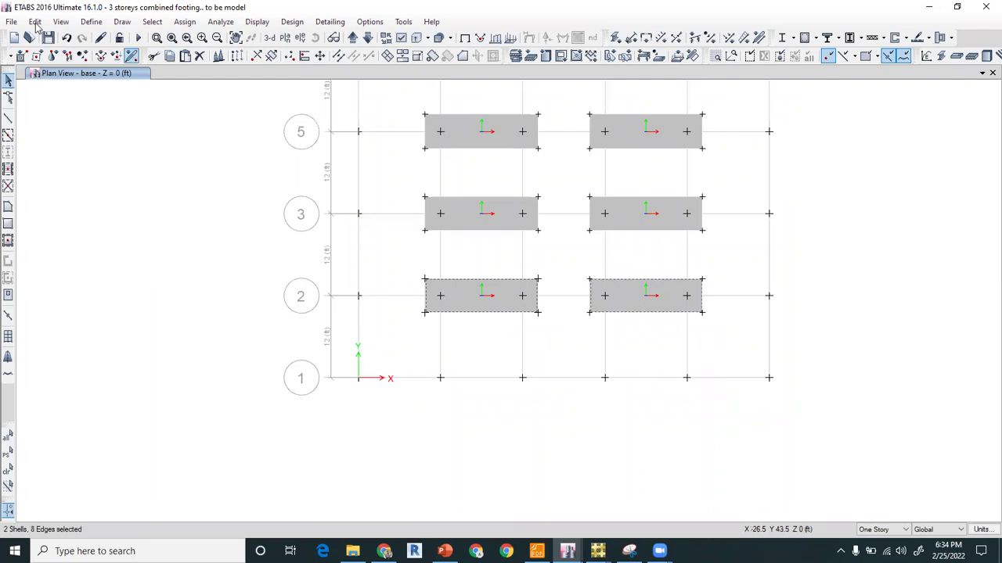
{"action": "left_click", "coordinate": [35, 22]}
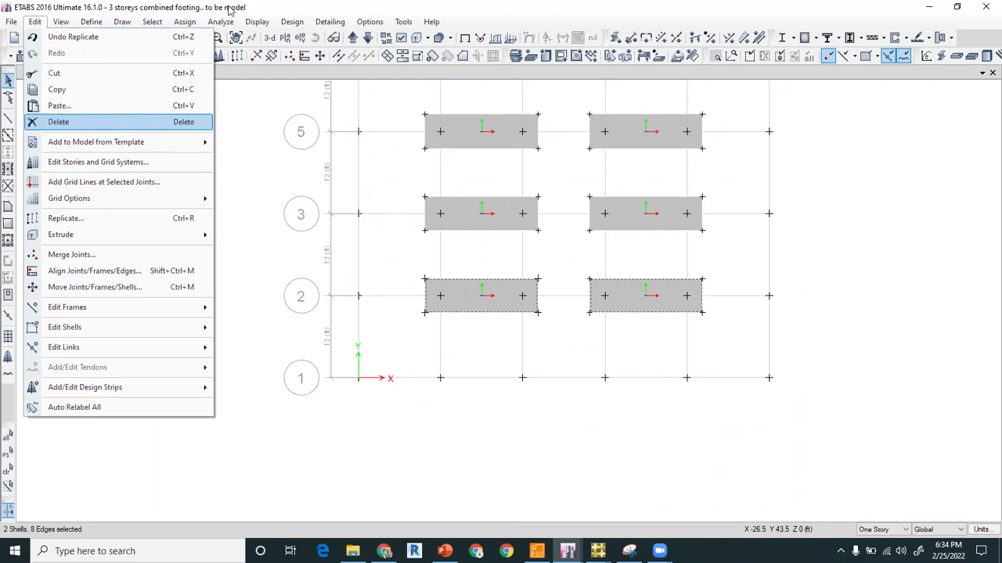
{"action": "key", "text": "Escape"}
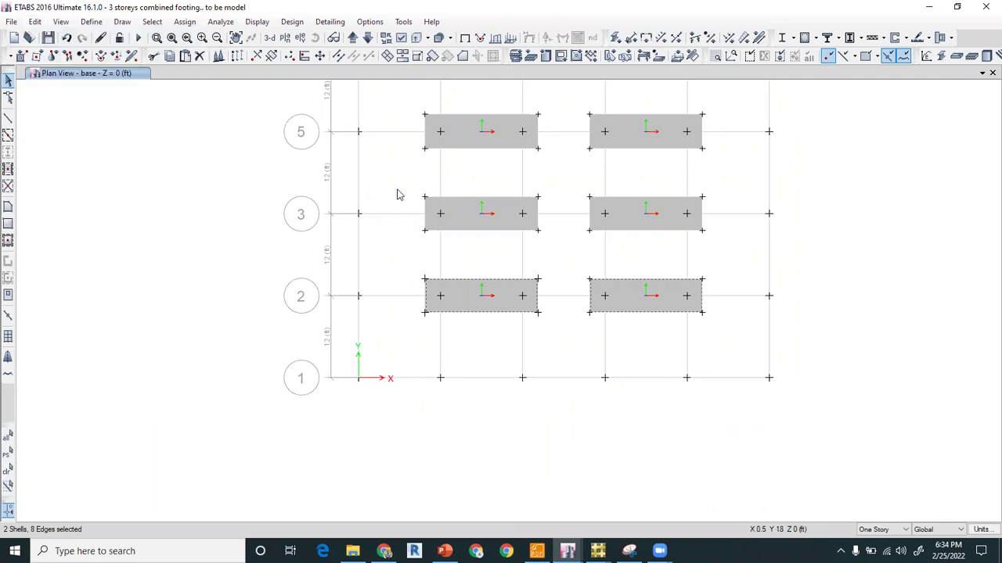
{"action": "left_click", "coordinate": [56, 73]}
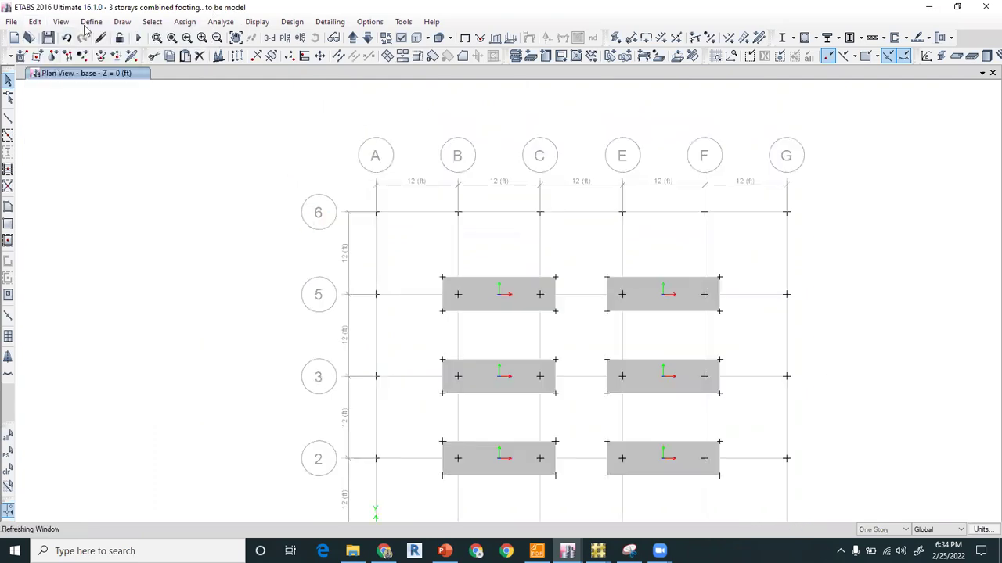
Step: Draw a joint offset 60 in. in X from grid intersection A-6 and another offset 60 in. in X and -24 in. in Y from A-5
{"action": "left_click", "coordinate": [122, 23]}
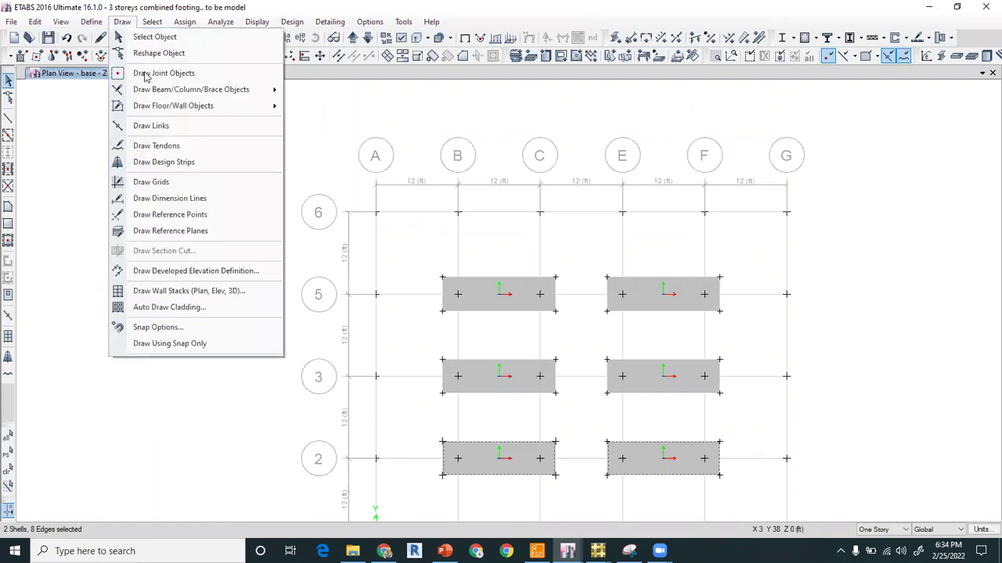
{"action": "left_click", "coordinate": [144, 76]}
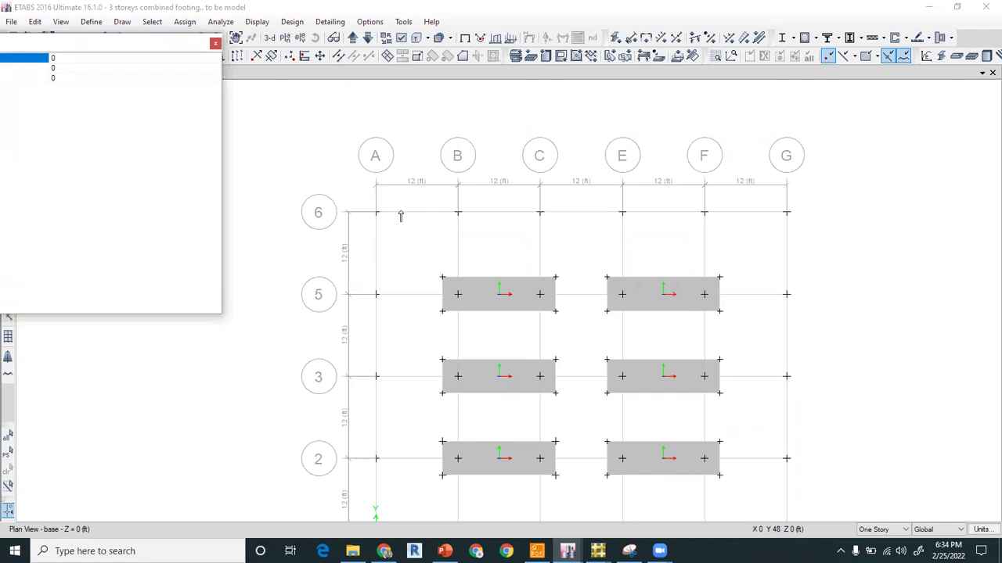
{"action": "left_click", "coordinate": [145, 59]}
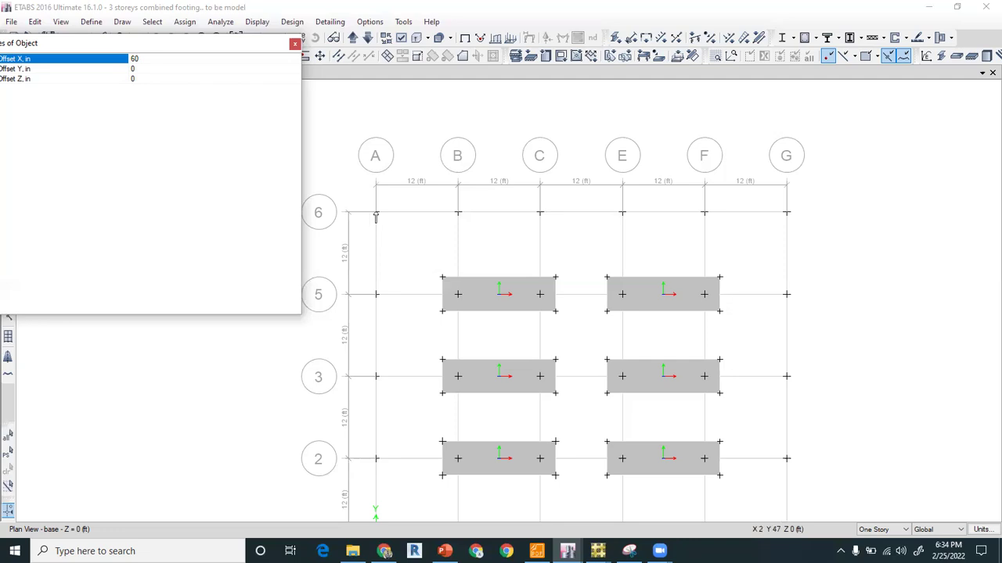
{"action": "left_click", "coordinate": [380, 283]}
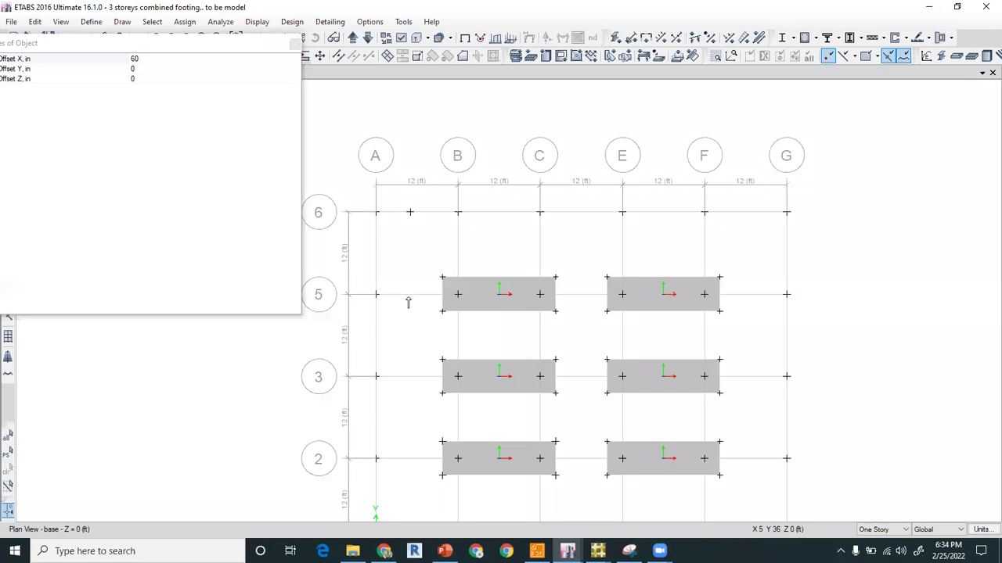
{"action": "left_click", "coordinate": [150, 69]}
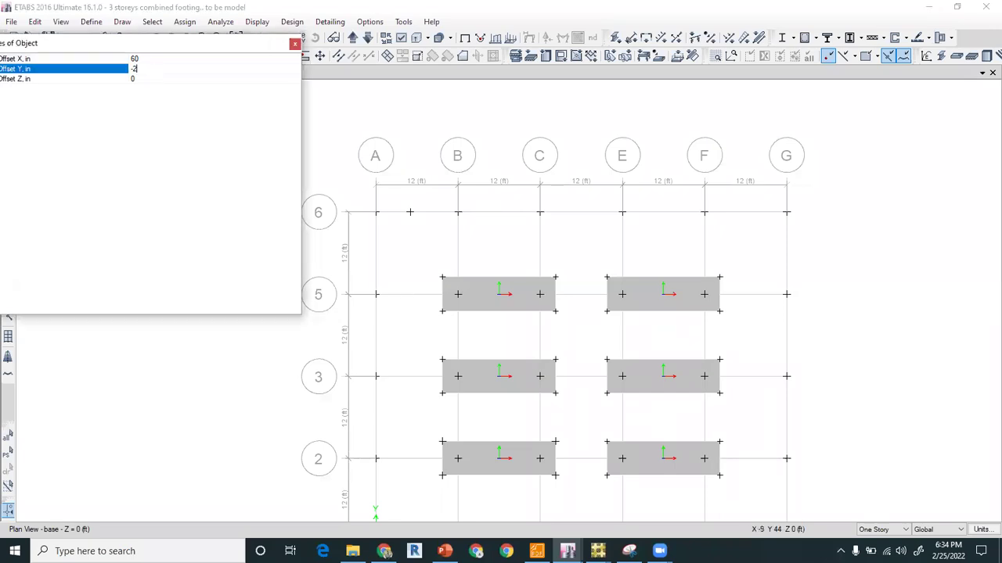
{"action": "left_click", "coordinate": [377, 296]}
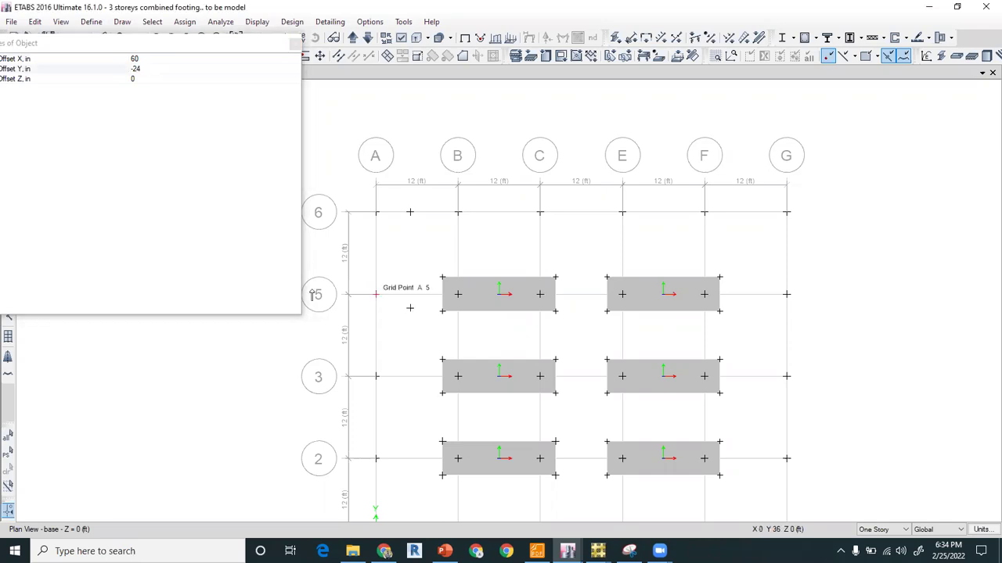
{"action": "left_click", "coordinate": [295, 47]}
Step: Draw a rectangular Slab1 footing from grid intersection A-6 to the offset joint near A-5
{"action": "left_click", "coordinate": [8, 224]}
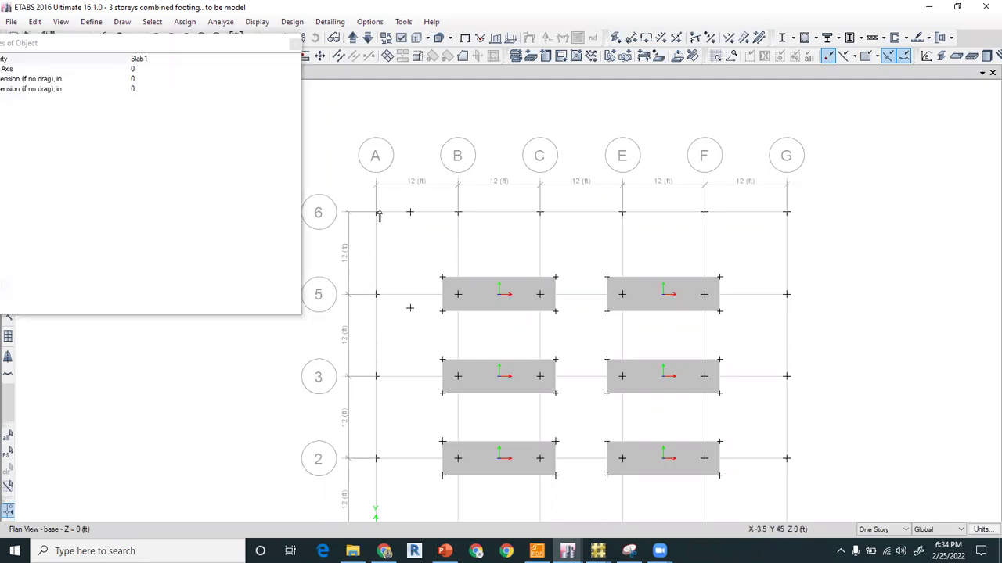
{"action": "left_click_drag", "start_coordinate": [409, 313], "coordinate": [408, 312]}
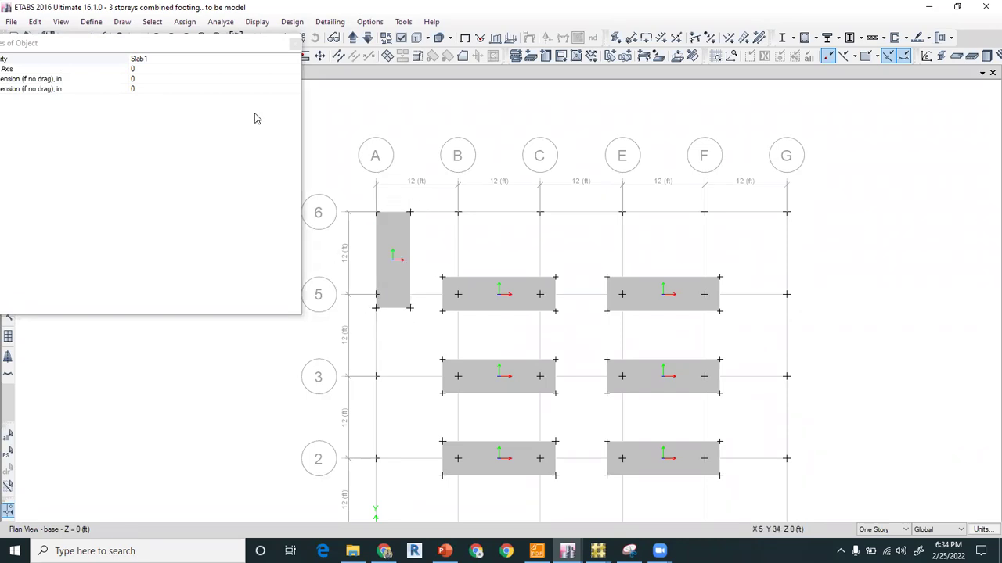
{"action": "left_click", "coordinate": [8, 81]}
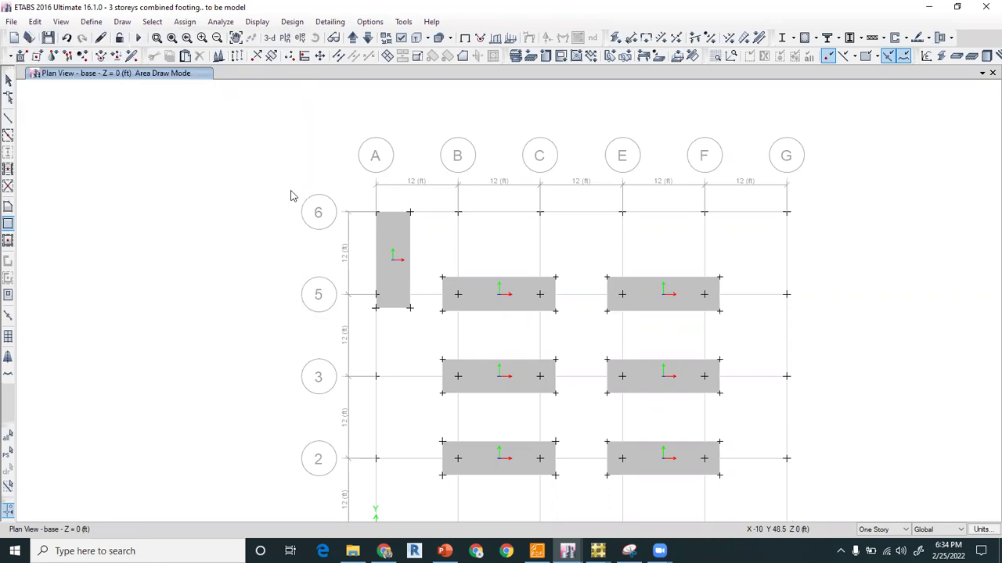
{"action": "scroll", "coordinate": [439, 240], "scroll_direction": "down", "scroll_amount": 3}
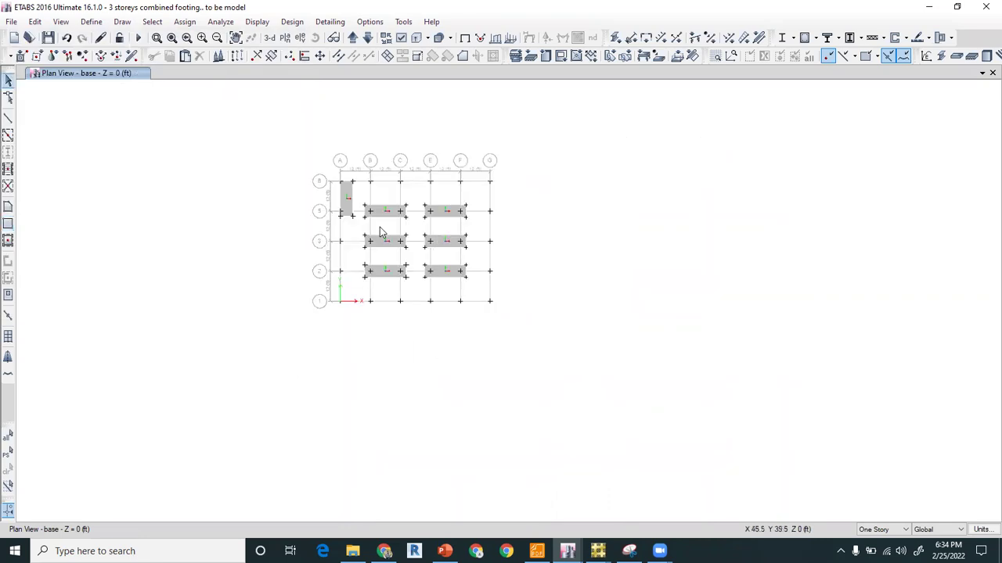
{"action": "scroll", "coordinate": [383, 232], "scroll_direction": "up", "scroll_amount": 3}
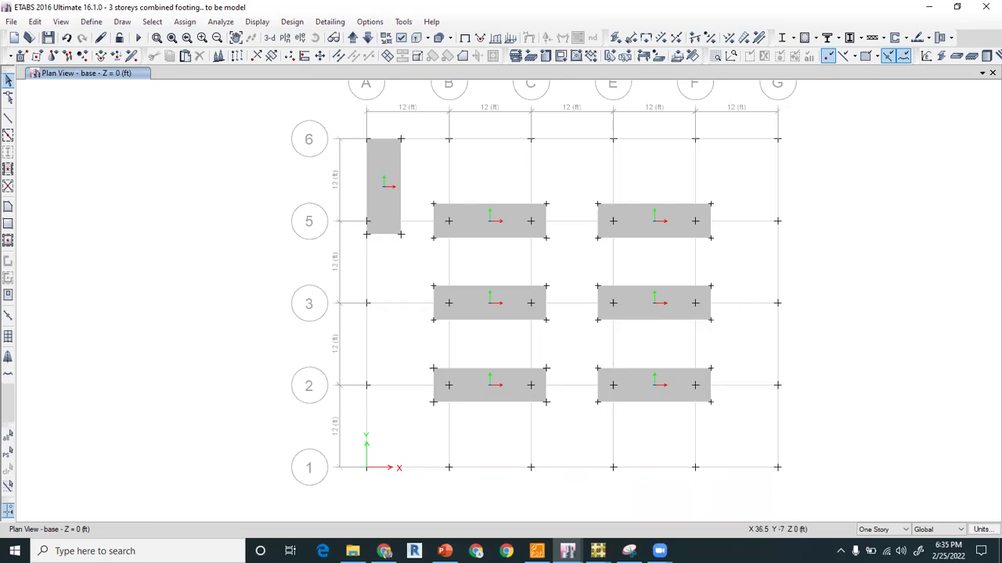
Step: Switch to the finished ETABS model and examine the combined footing layout in the base plan view
{"action": "left_click", "coordinate": [598, 551]}
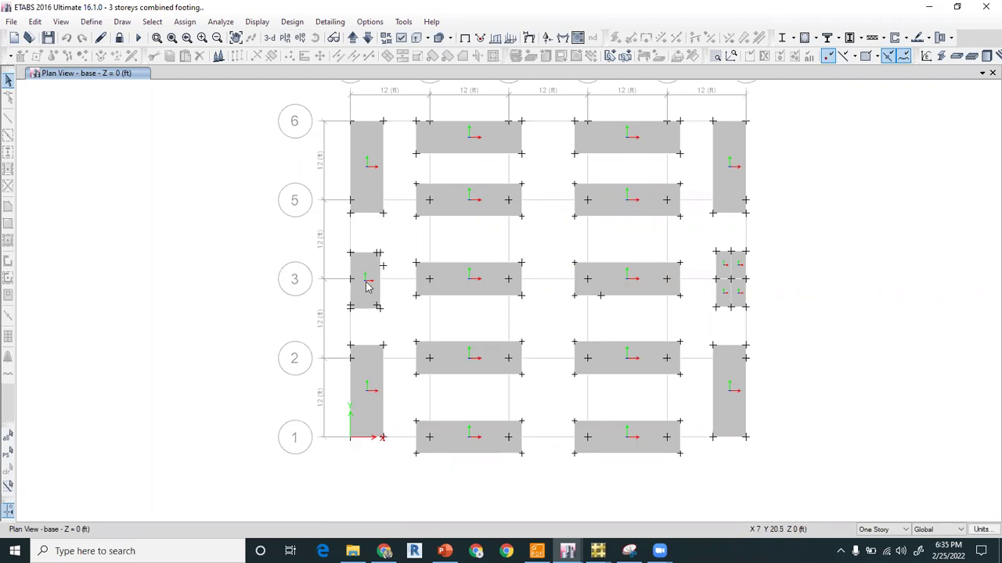
{"action": "scroll", "coordinate": [365, 287], "scroll_direction": "up", "scroll_amount": 3}
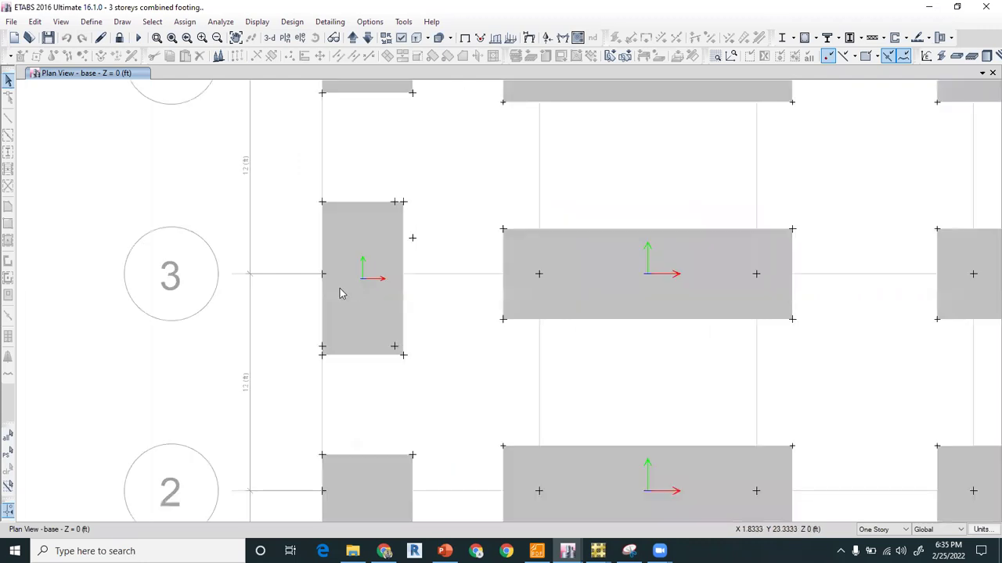
{"action": "scroll", "coordinate": [339, 288], "scroll_direction": "down", "scroll_amount": 3}
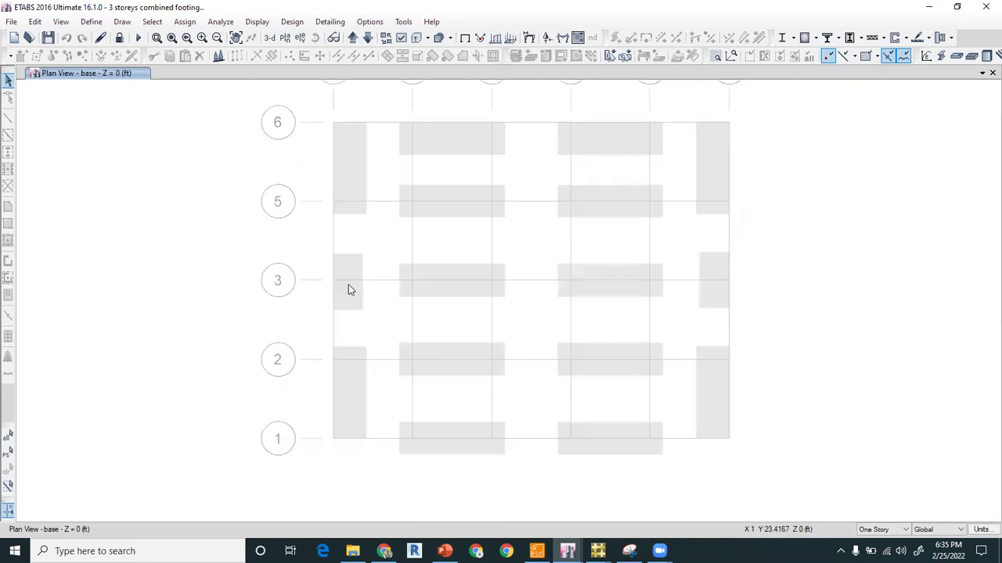
{"action": "scroll", "coordinate": [349, 288], "scroll_direction": "down", "scroll_amount": 3}
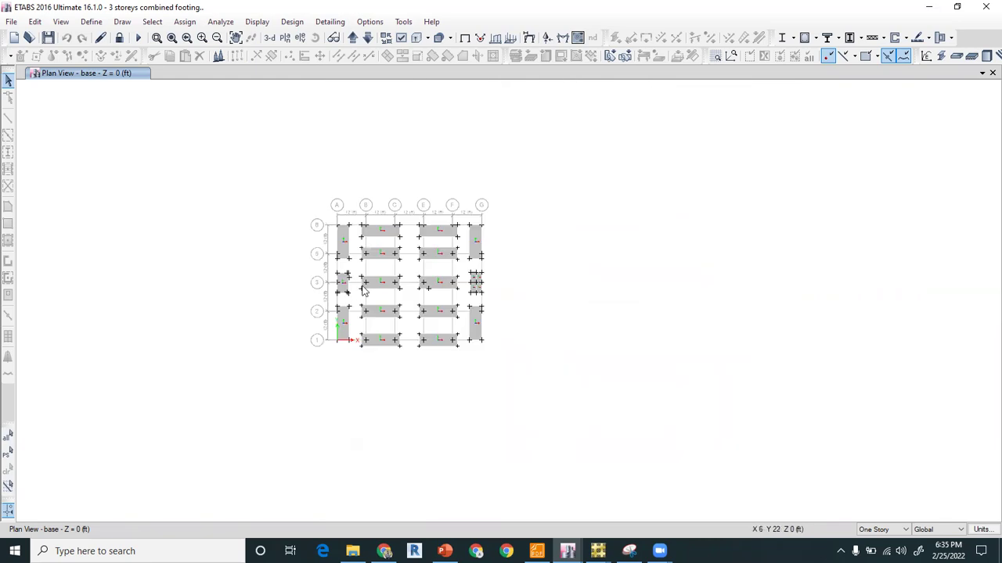
{"action": "scroll", "coordinate": [354, 288], "scroll_direction": "up", "scroll_amount": 3}
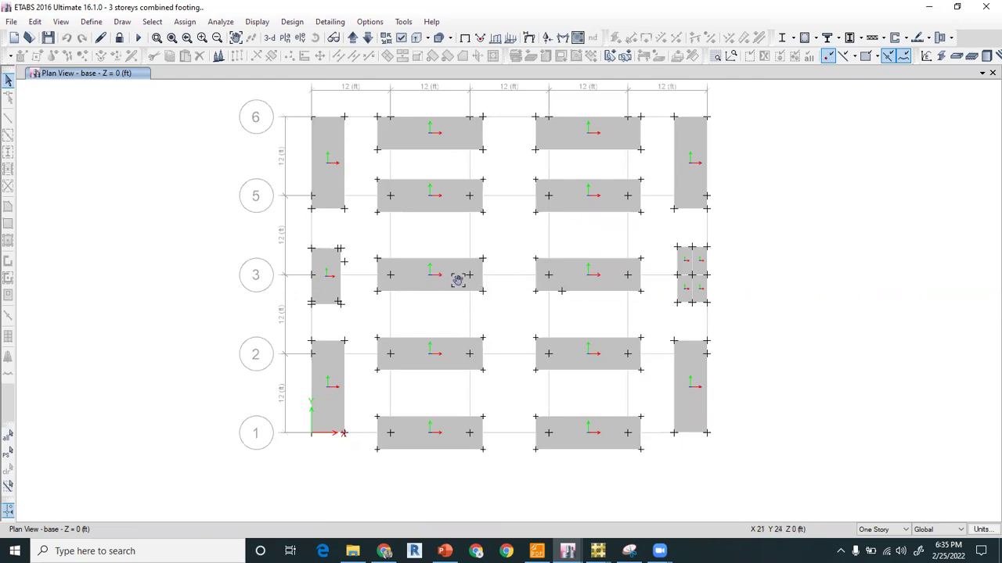
{"action": "middle_click_drag", "start_coordinate": [459, 279], "coordinate": [469, 306]}
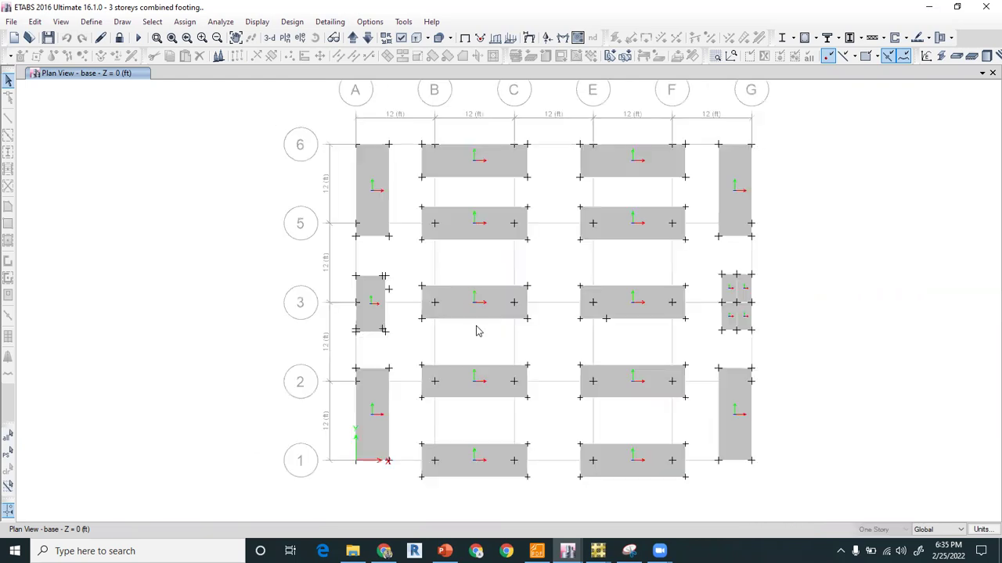
{"action": "scroll", "coordinate": [473, 331], "scroll_direction": "down", "scroll_amount": 3}
{"action": "scroll", "coordinate": [468, 331], "scroll_direction": "up", "scroll_amount": 3}
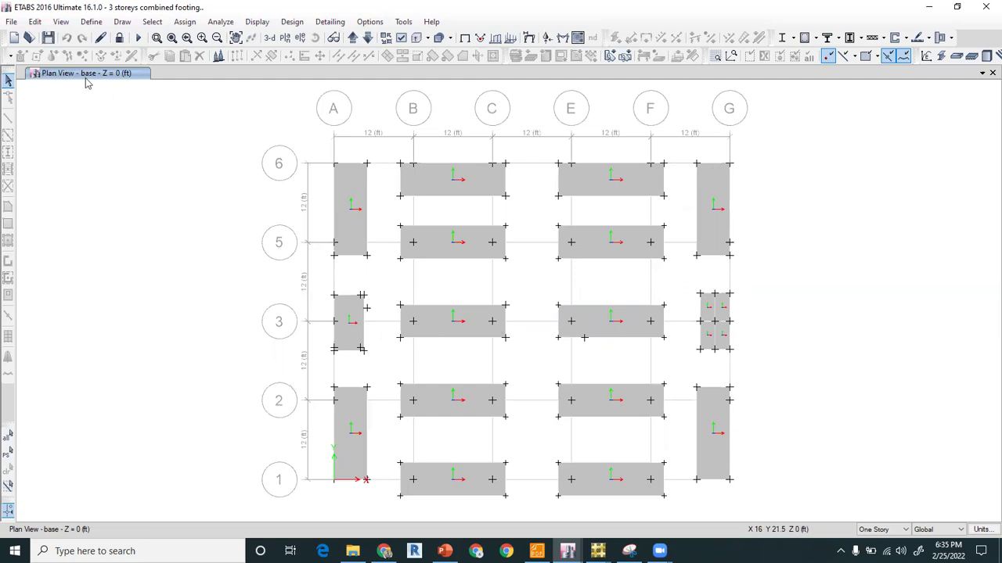
Step: Export the base story as a SAFE V12 .f2k file with the floor loads and loads from above
{"action": "left_click", "coordinate": [14, 22]}
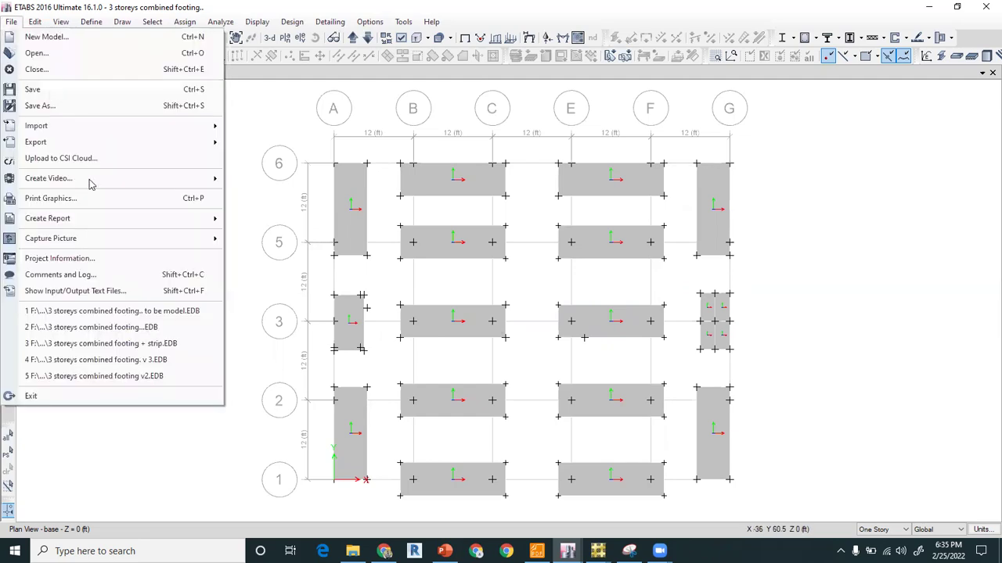
{"action": "mouse_move", "coordinate": [82, 145]}
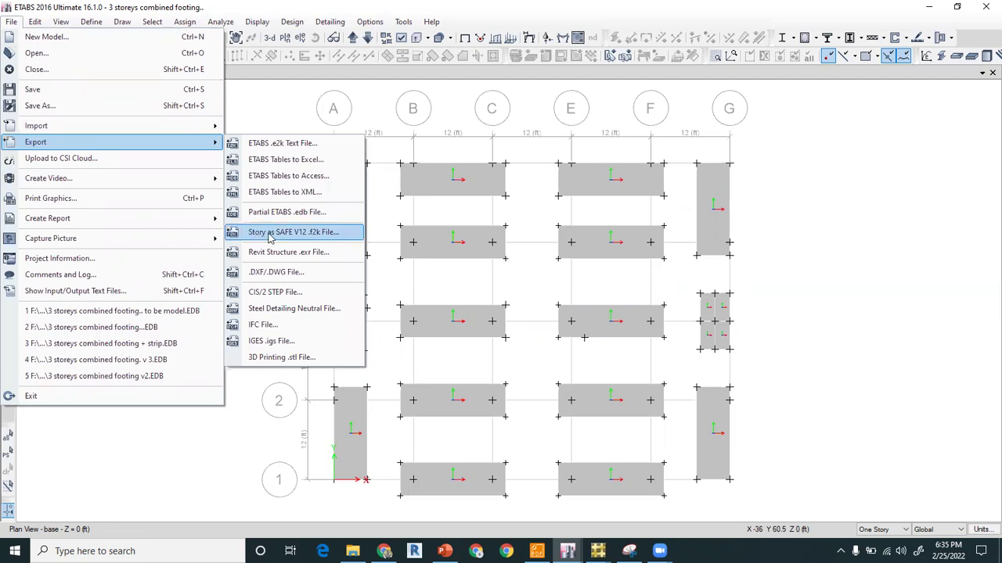
{"action": "key", "text": "Return"}
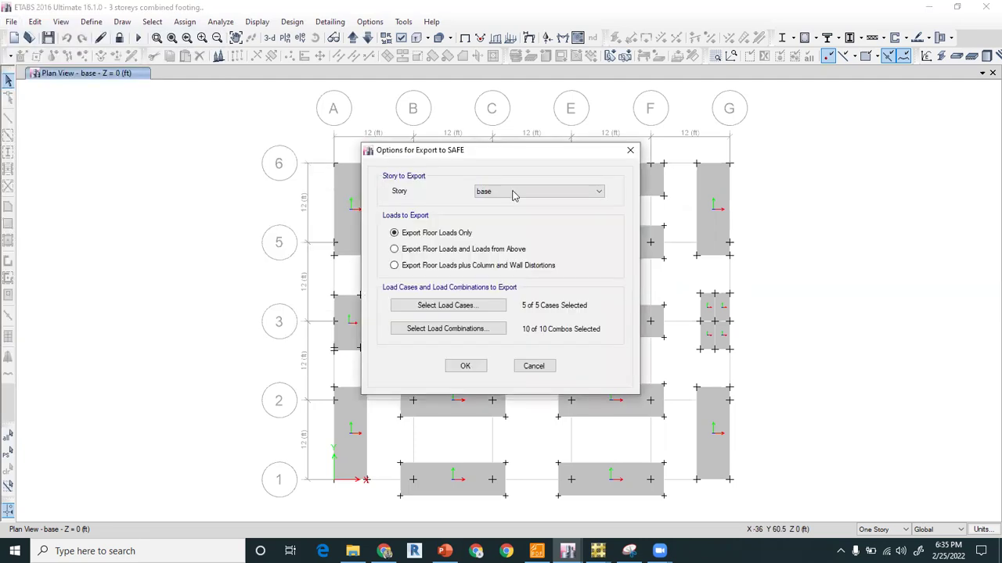
{"action": "left_click", "coordinate": [423, 250]}
{"action": "left_click", "coordinate": [468, 367]}
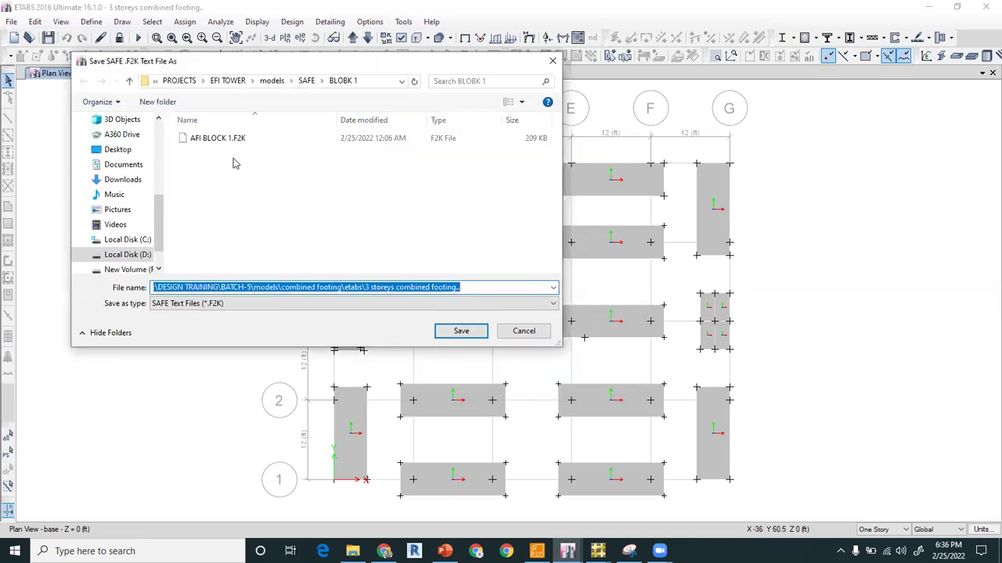
Step: Browse to the DESIGN TRAINING\BATCH-5\models\combined footing\safe folder on New Volume (F:) for the export file
{"action": "left_click", "coordinate": [129, 269]}
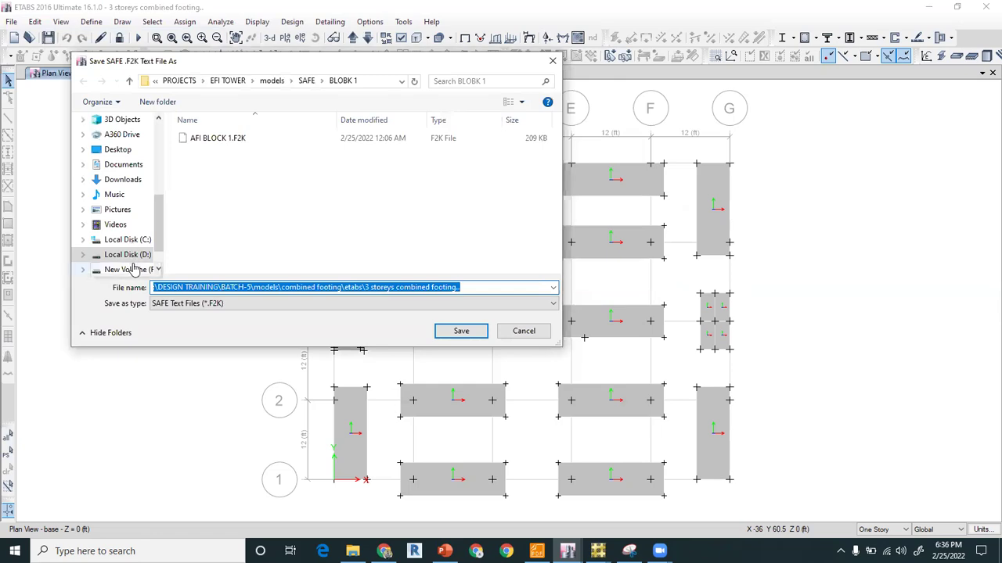
{"action": "double_click", "coordinate": [262, 191]}
{"action": "double_click", "coordinate": [348, 168]}
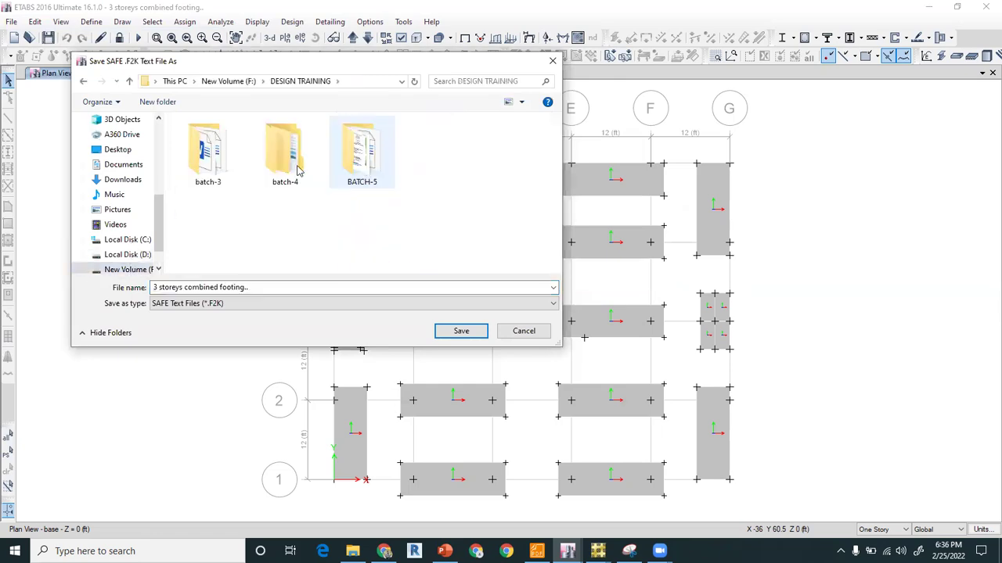
{"action": "double_click", "coordinate": [298, 171]}
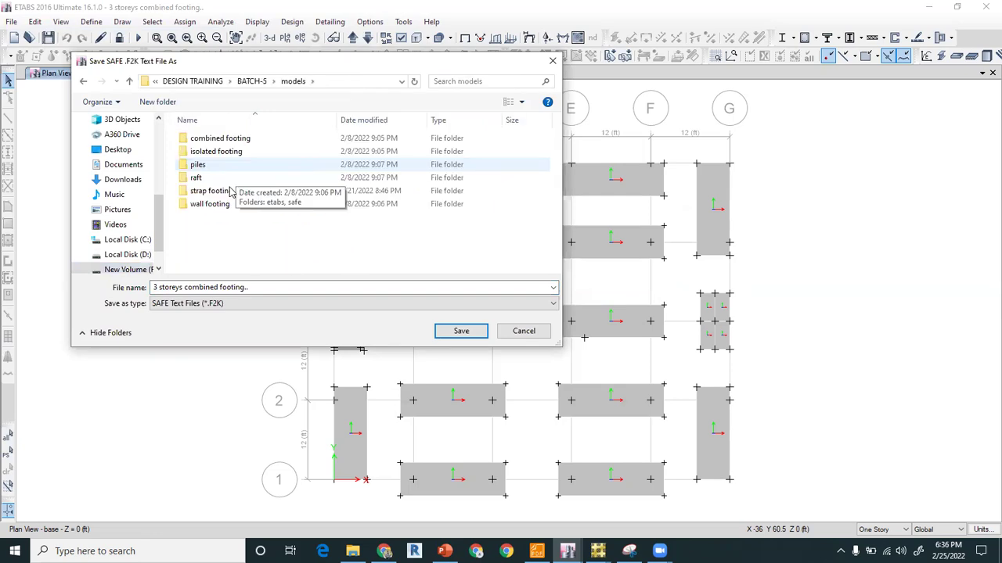
{"action": "left_click", "coordinate": [227, 143]}
{"action": "key", "text": "Return"}
{"action": "left_click", "coordinate": [223, 156]}
{"action": "key", "text": "Return"}
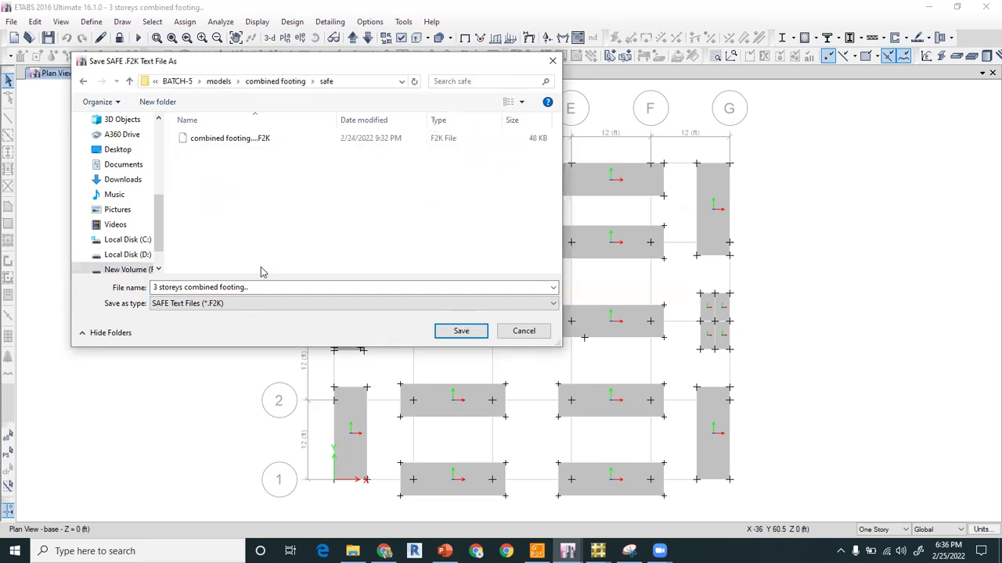
Step: Name the SAFE export file HDSAHDSAD and save it
{"action": "left_click", "coordinate": [251, 287]}
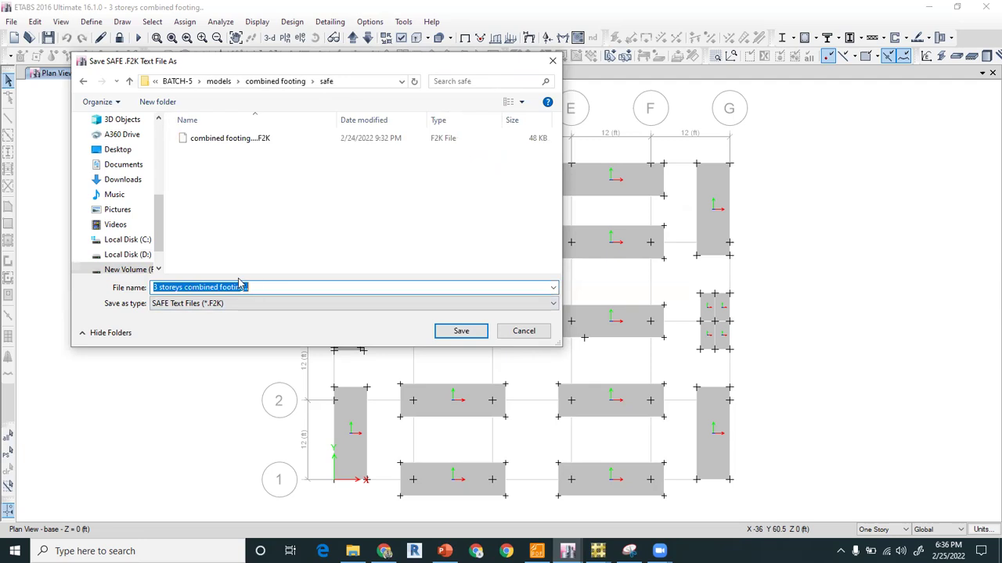
{"action": "type", "text": "HD"}
{"action": "key", "text": "Return"}
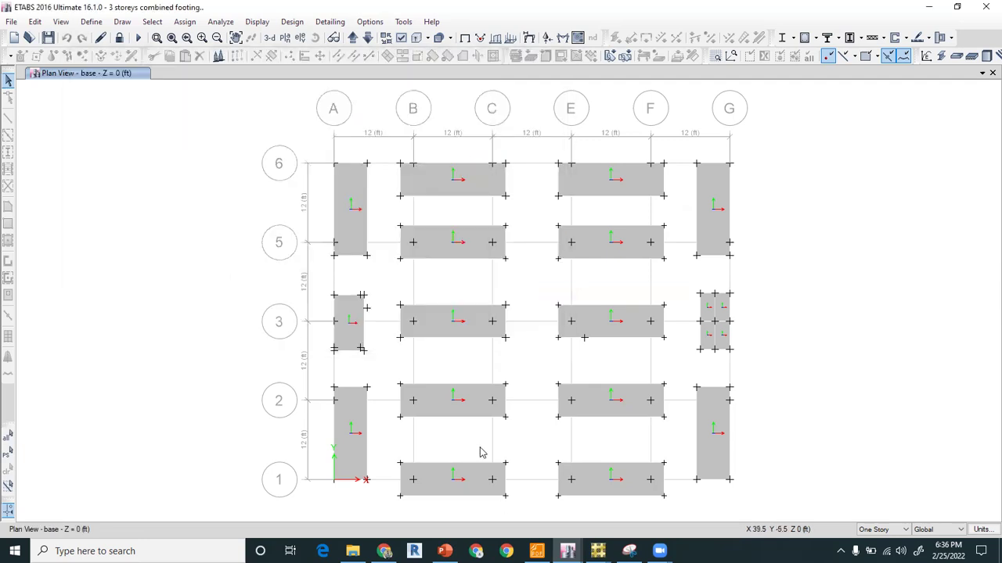
Step: Switch to the empty SAFE window and import the HDSAHDSAD.F2K file
{"action": "left_click", "coordinate": [598, 551]}
{"action": "left_click", "coordinate": [459, 496]}
{"action": "left_click", "coordinate": [15, 28]}
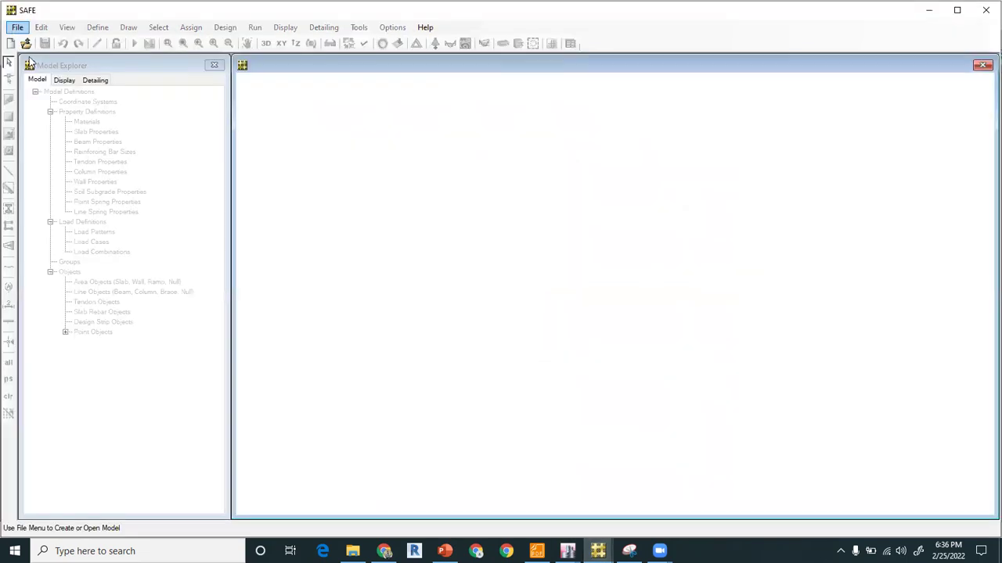
{"action": "mouse_move", "coordinate": [42, 131]}
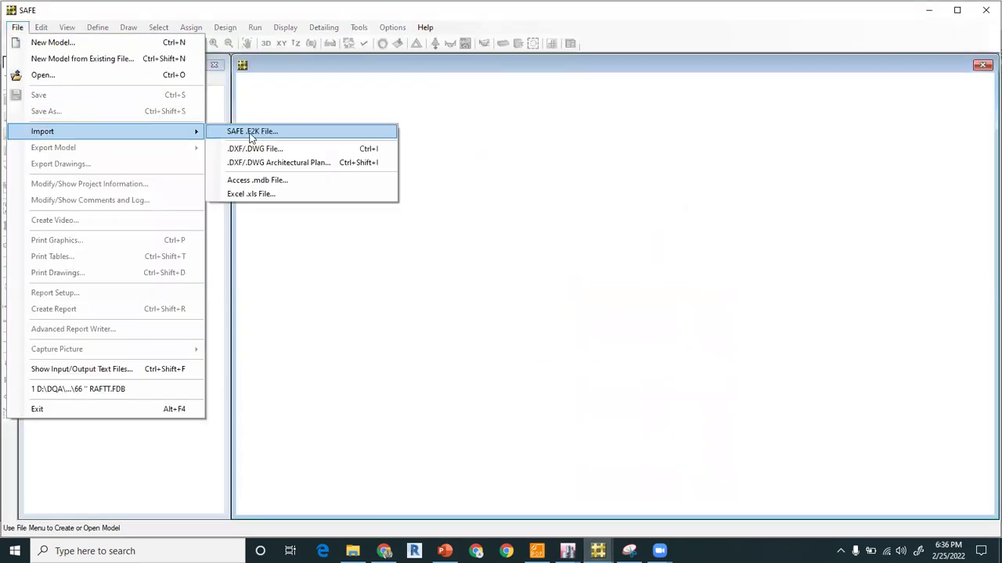
{"action": "left_click", "coordinate": [251, 130]}
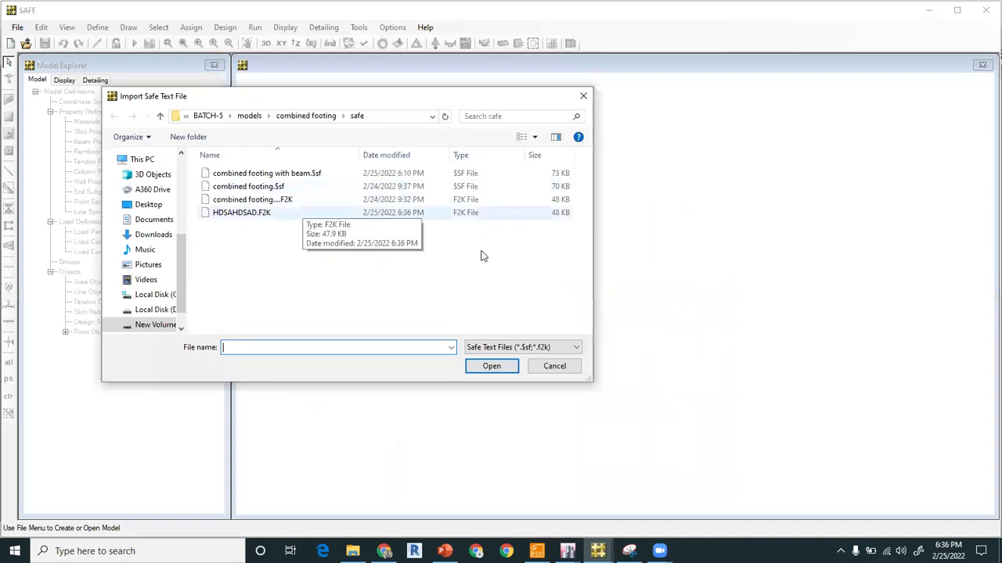
{"action": "double_click", "coordinate": [477, 212]}
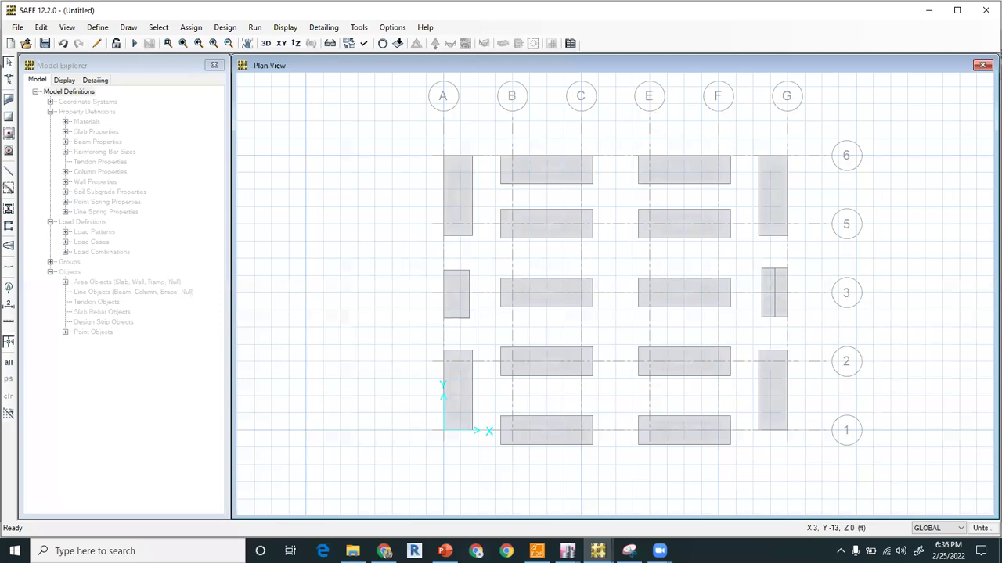
Step: Switch to the PowerPoint session slides and review the footing size, thickness, subgrade modulus and punching check notes
{"action": "key", "text": "alt+Tab"}
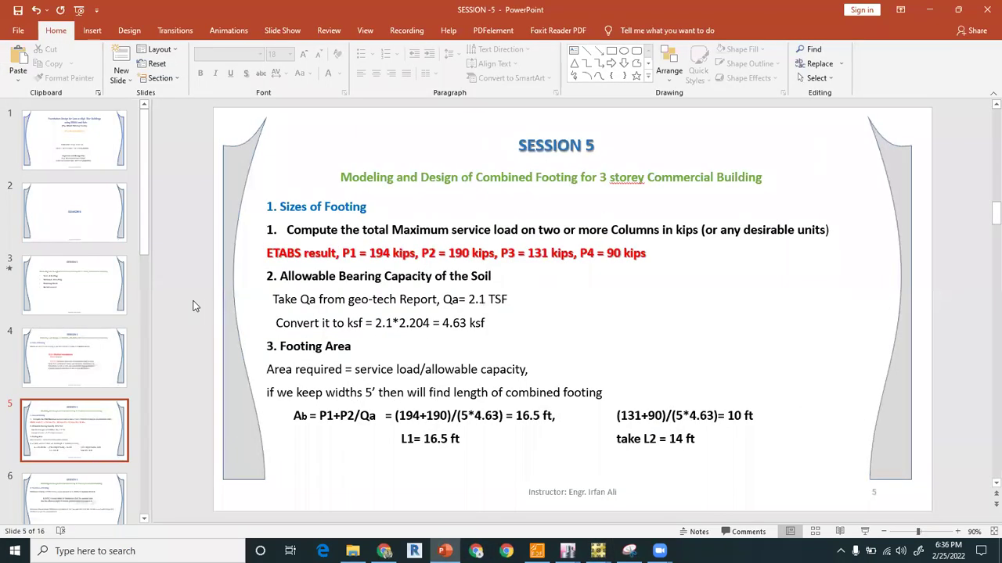
{"action": "scroll", "coordinate": [194, 306], "scroll_direction": "down", "scroll_amount": 1}
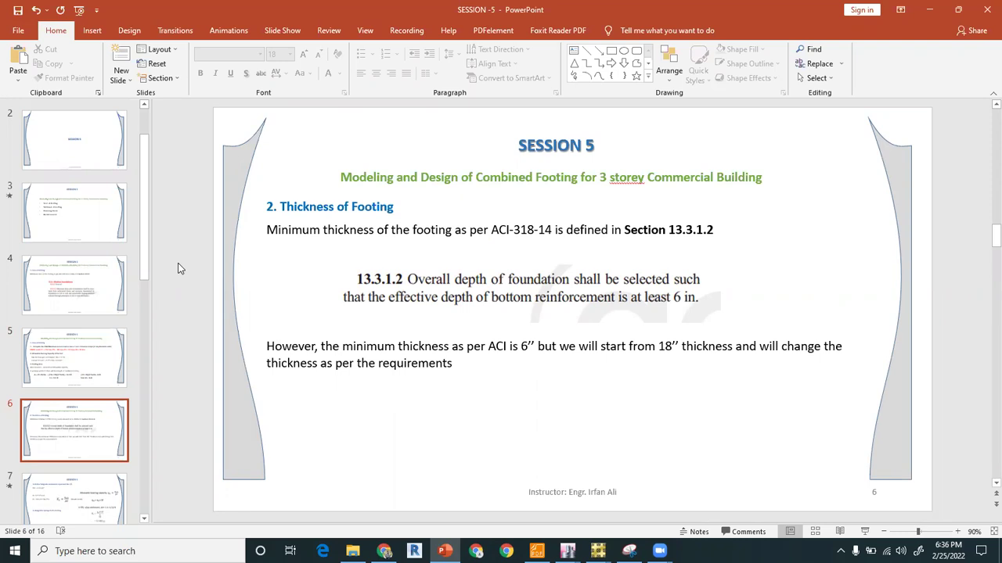
{"action": "scroll", "coordinate": [179, 268], "scroll_direction": "down", "scroll_amount": 1}
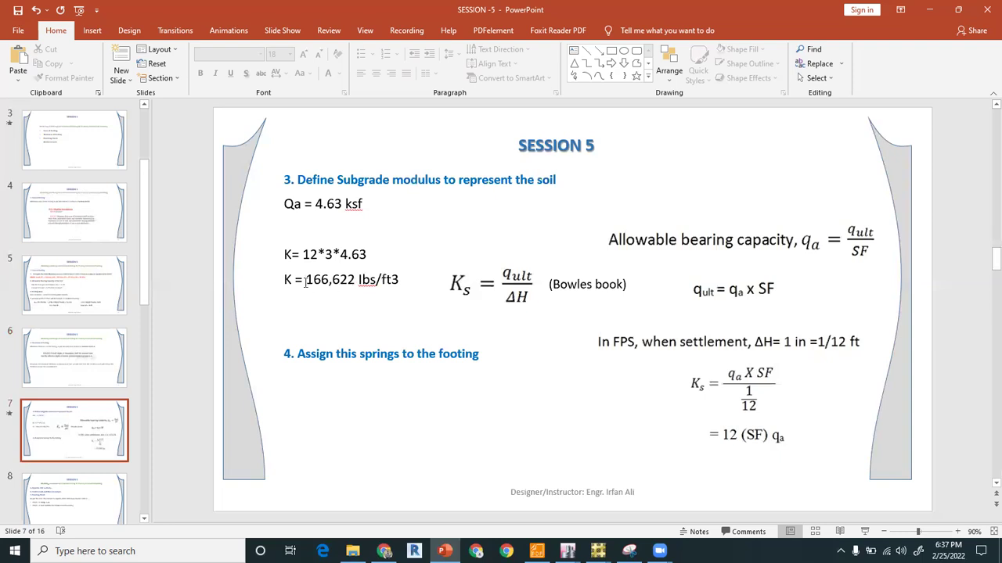
{"action": "left_click_drag", "start_coordinate": [306, 283], "coordinate": [323, 283]}
{"action": "left_click", "coordinate": [371, 322]}
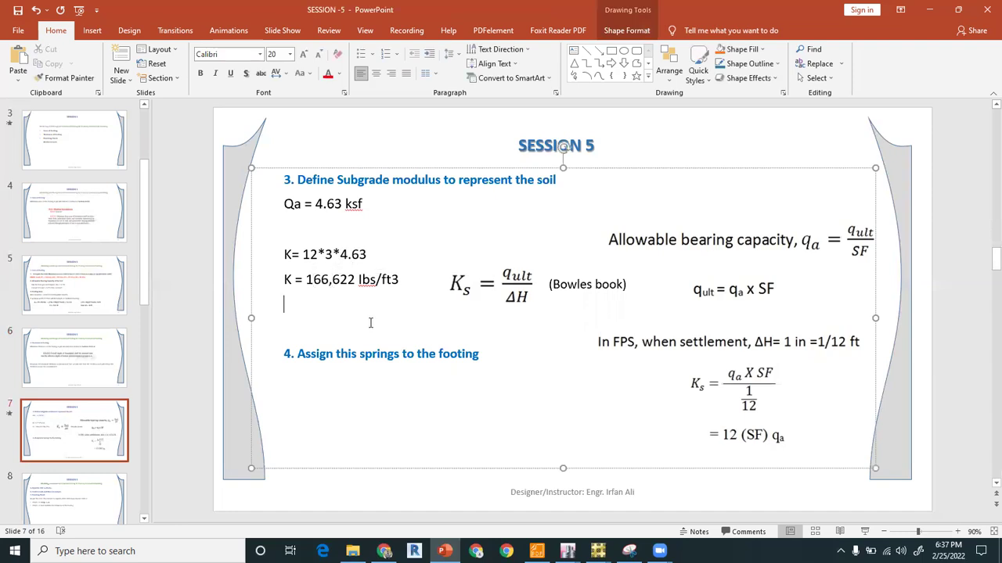
{"action": "left_click_drag", "start_coordinate": [145, 205], "coordinate": [146, 253]}
{"action": "left_click", "coordinate": [101, 347]}
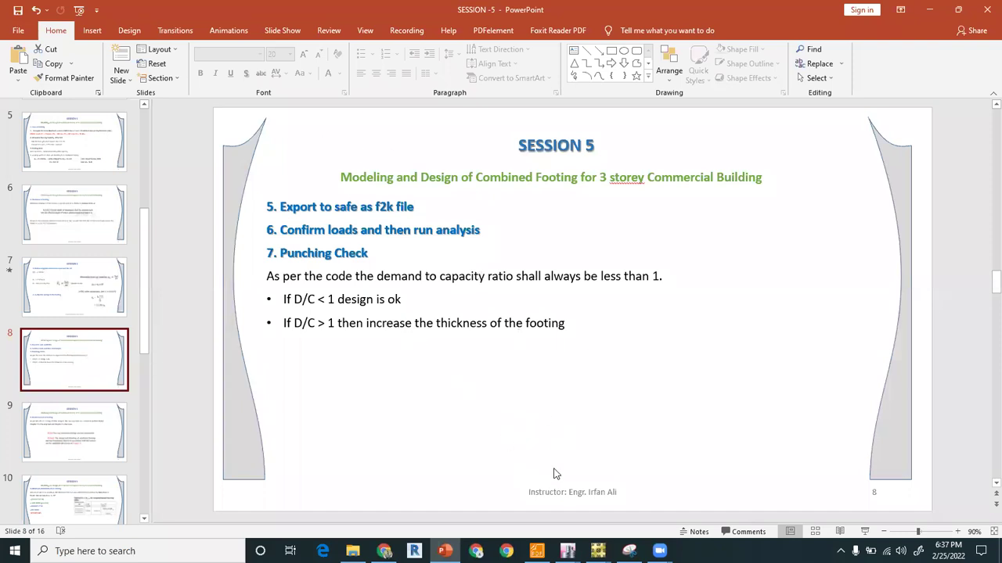
Step: Switch back to the untitled SAFE model and add a new soil subgrade property
{"action": "mouse_move", "coordinate": [598, 551]}
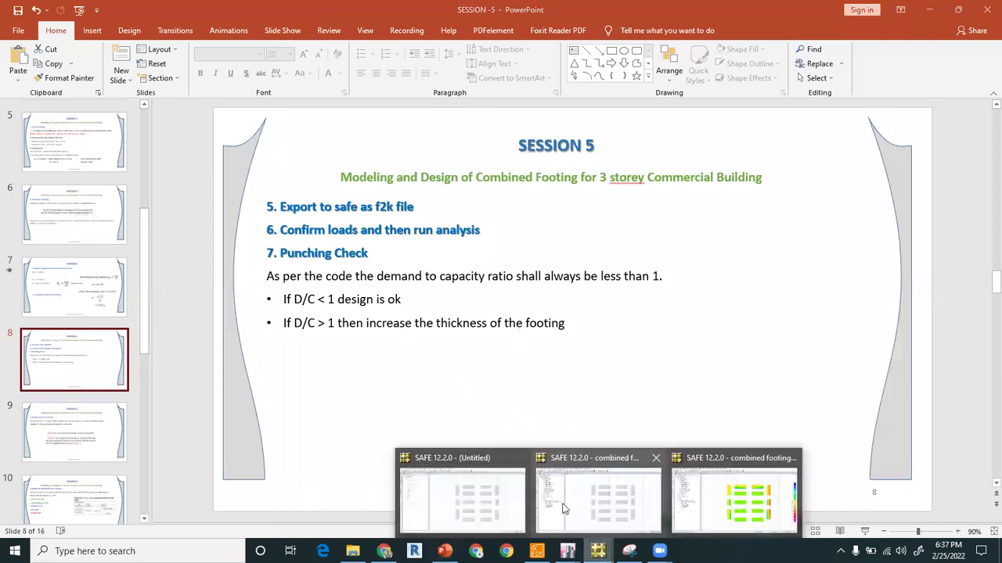
{"action": "left_click", "coordinate": [474, 503]}
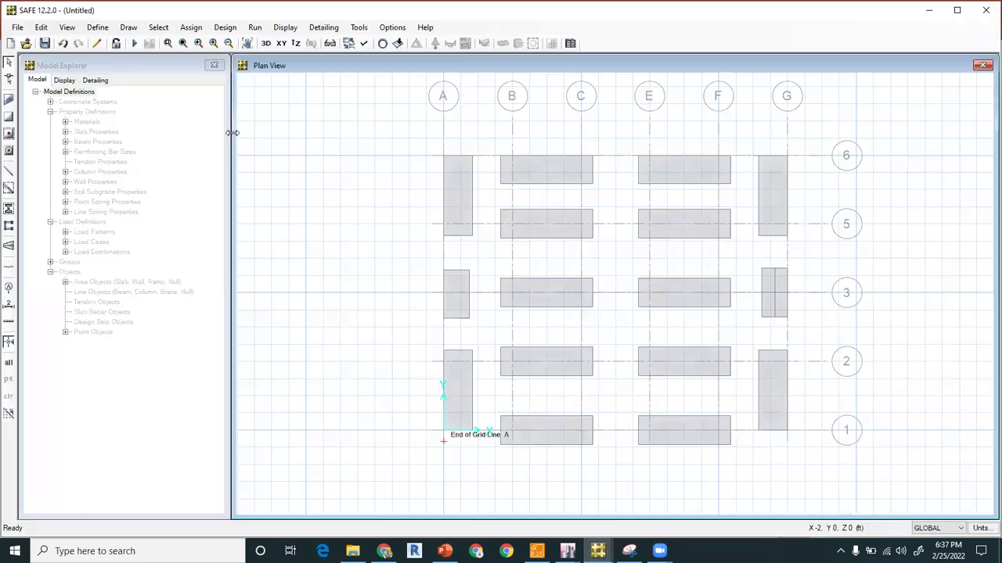
{"action": "left_click", "coordinate": [91, 30]}
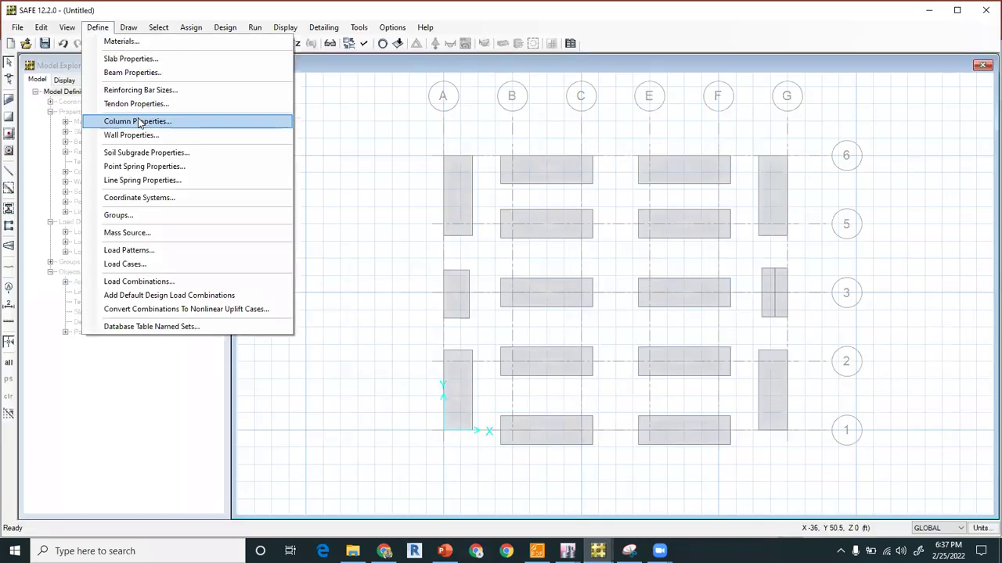
{"action": "left_click", "coordinate": [115, 157]}
{"action": "left_click", "coordinate": [544, 230]}
{"action": "left_click", "coordinate": [560, 301]}
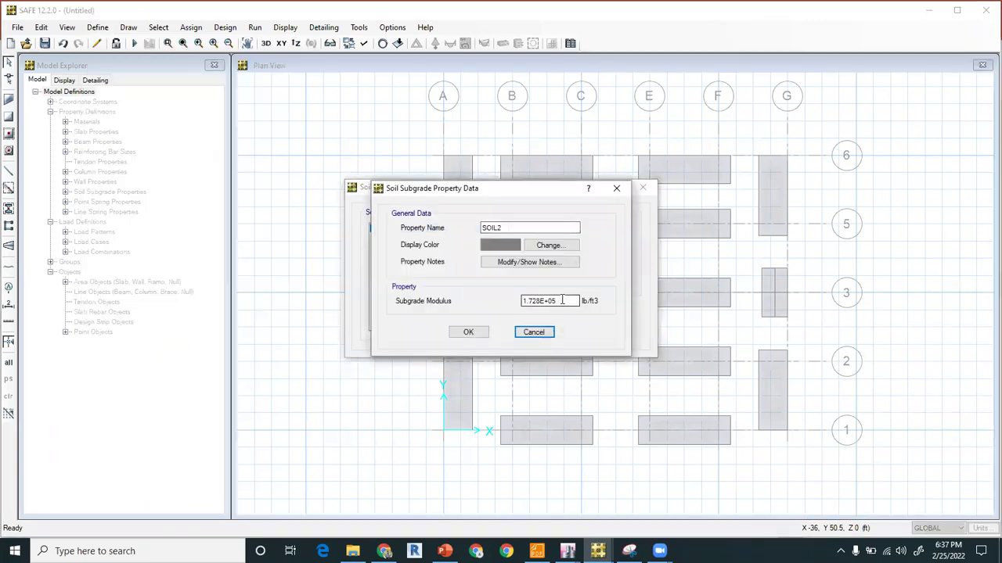
Step: Set the new soil property's subgrade modulus to 166622 lb/ft3, consulting the K value on slide 7
{"action": "left_click_drag", "start_coordinate": [561, 302], "coordinate": [499, 311]}
{"action": "type", "text": "166"}
{"action": "left_click", "coordinate": [444, 551]}
{"action": "left_click", "coordinate": [118, 284]}
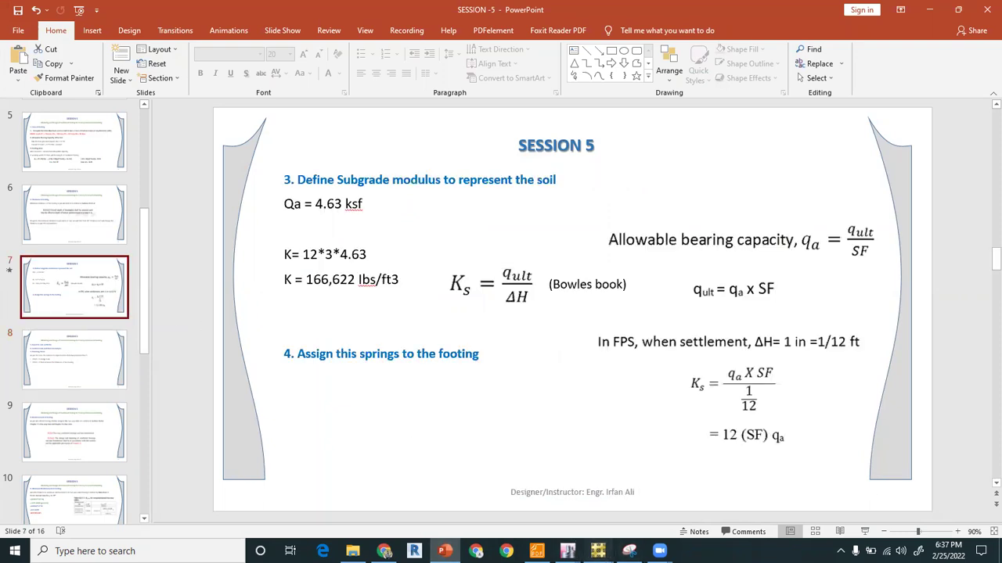
{"action": "mouse_move", "coordinate": [597, 551]}
{"action": "left_click", "coordinate": [501, 491]}
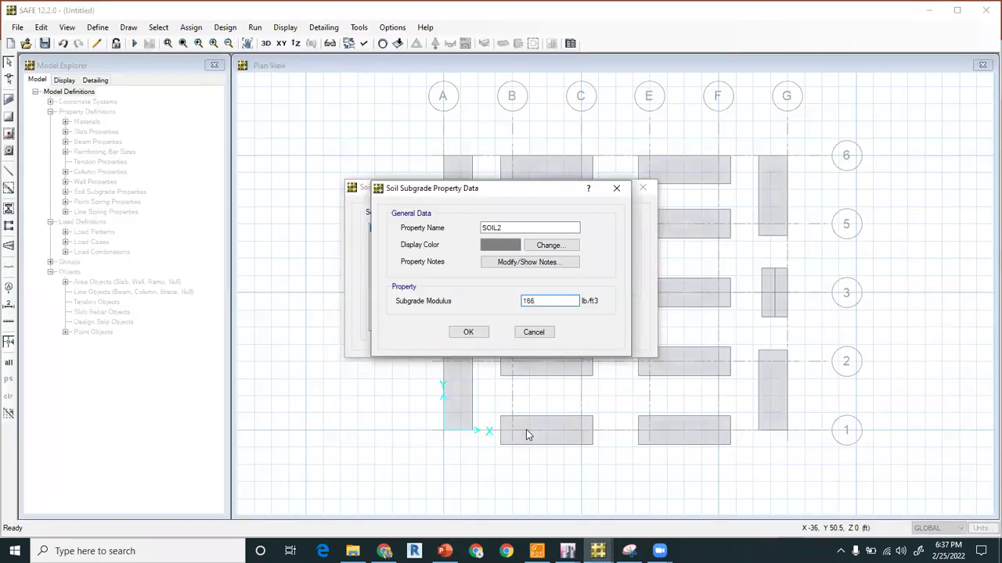
{"action": "type", "text": "622"}
{"action": "left_click", "coordinate": [468, 333]}
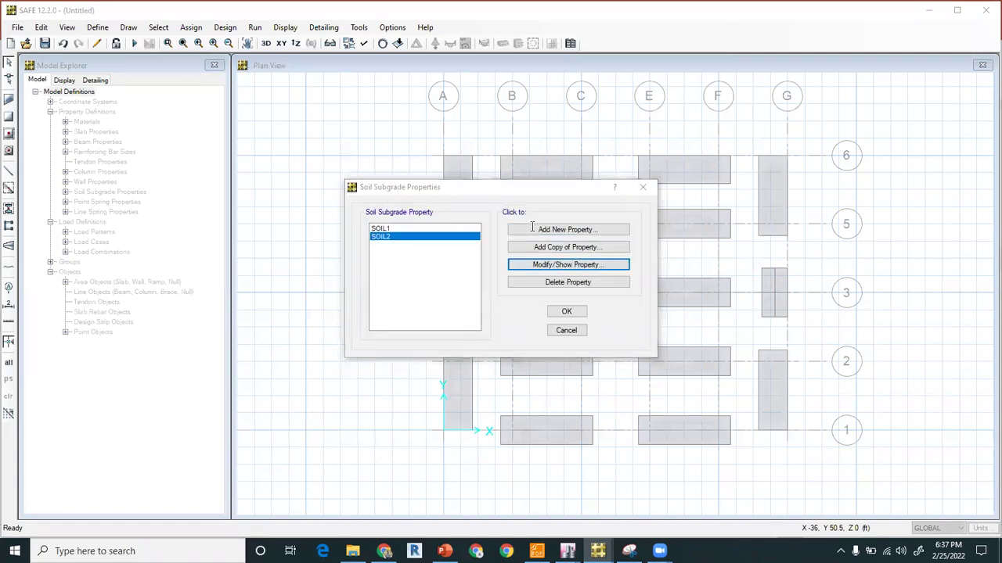
Step: Rename the SOIL2 subgrade property as 2.1 TSF
{"action": "key", "text": "Return"}
{"action": "type", "text": "2.5 TSF"}
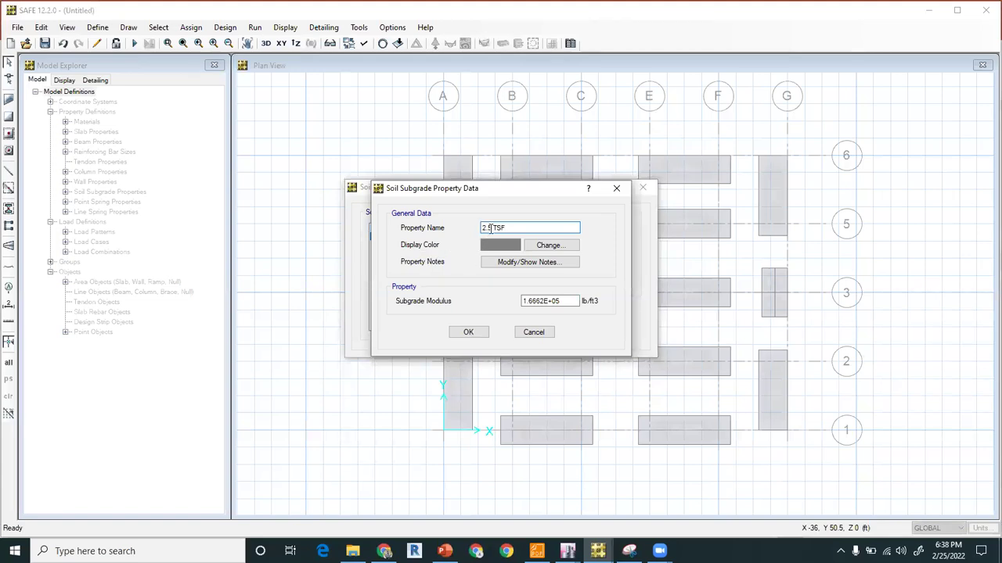
{"action": "left_click", "coordinate": [468, 332]}
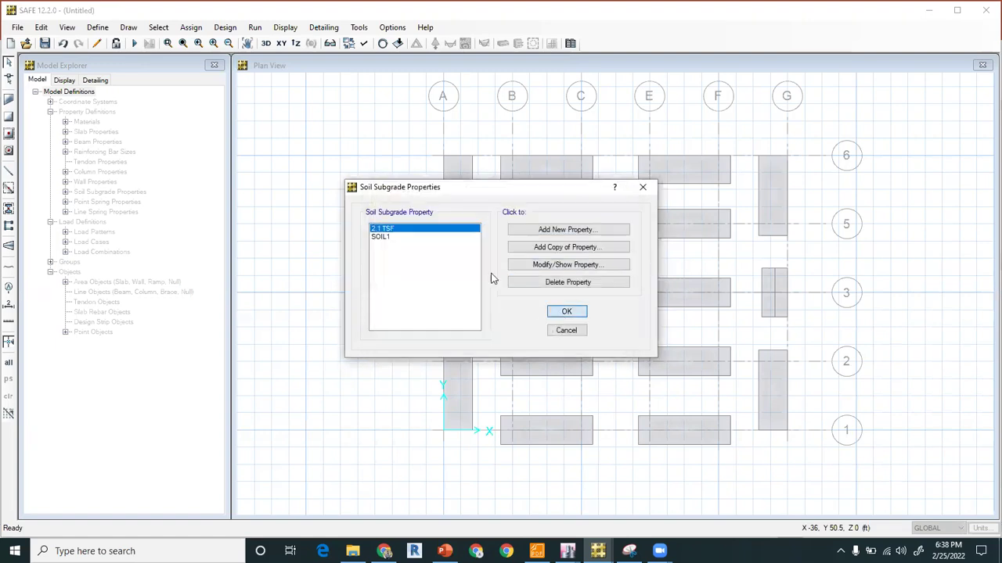
Step: Assign the 2.1 TSF soil subgrade property to all footing areas in the plan
{"action": "key", "text": "Return"}
{"action": "left_click_drag", "start_coordinate": [375, 119], "coordinate": [768, 467]}
{"action": "left_click", "coordinate": [193, 29]}
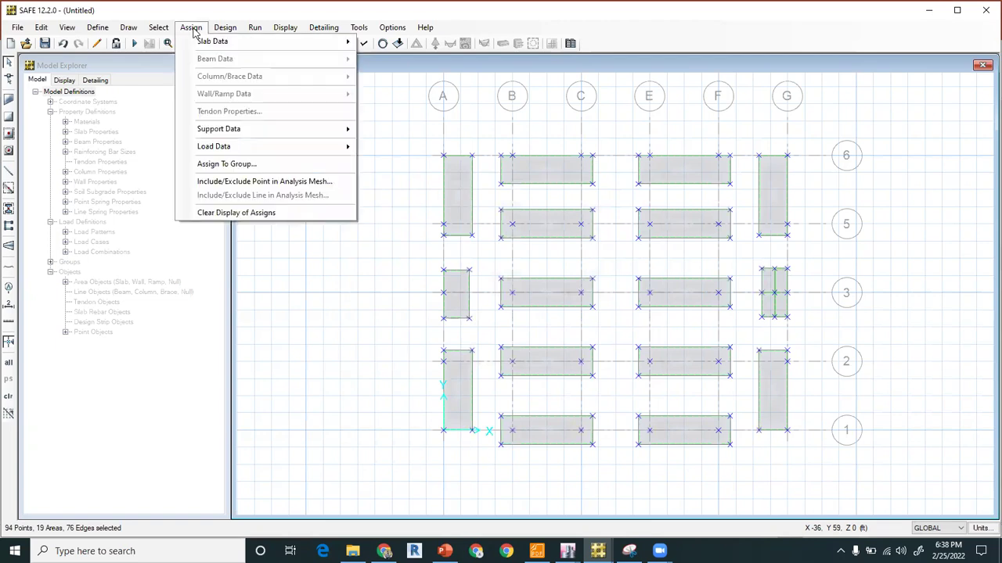
{"action": "mouse_move", "coordinate": [224, 131]}
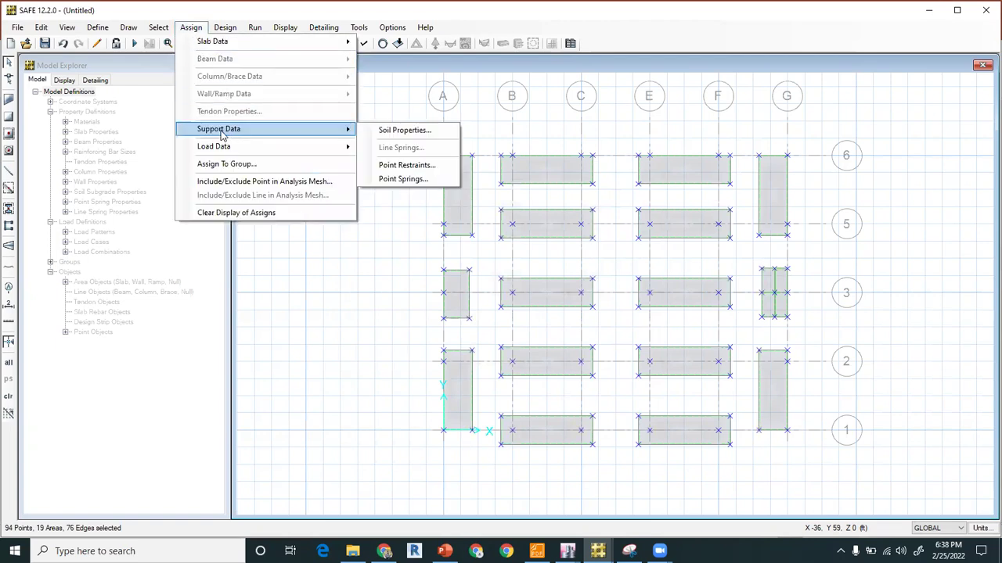
{"action": "left_click", "coordinate": [397, 131]}
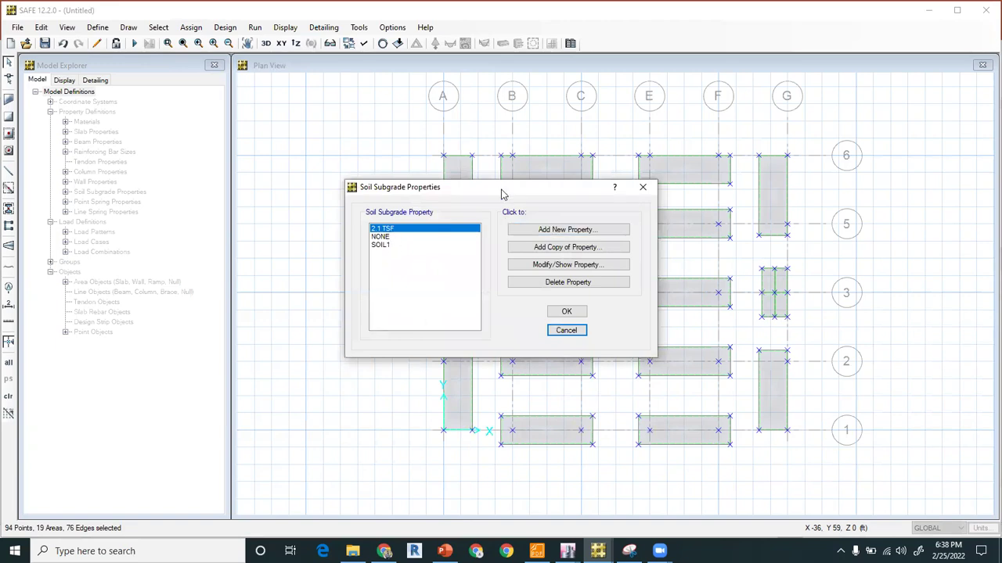
{"action": "left_click_drag", "start_coordinate": [502, 194], "coordinate": [236, 89]}
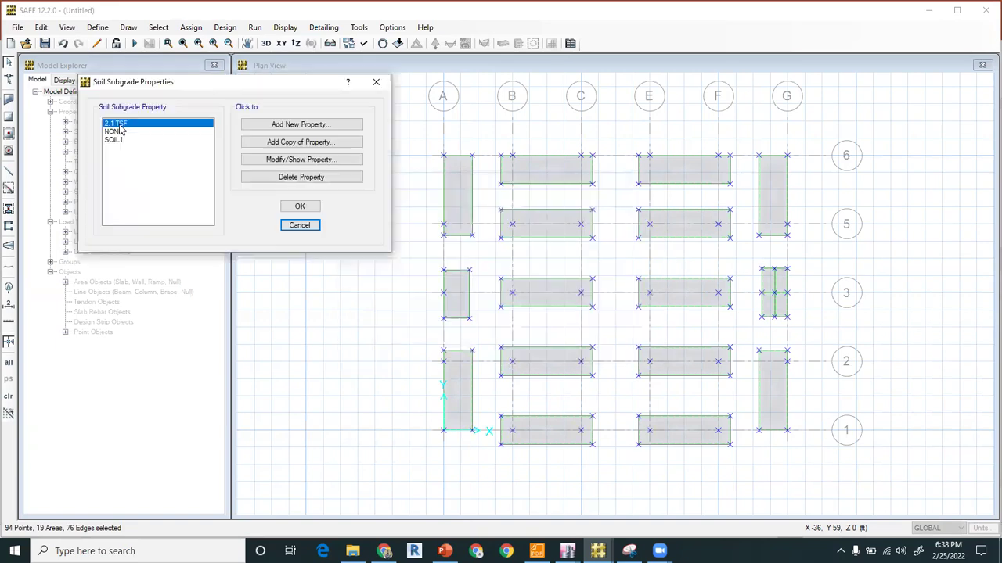
{"action": "left_click", "coordinate": [298, 207]}
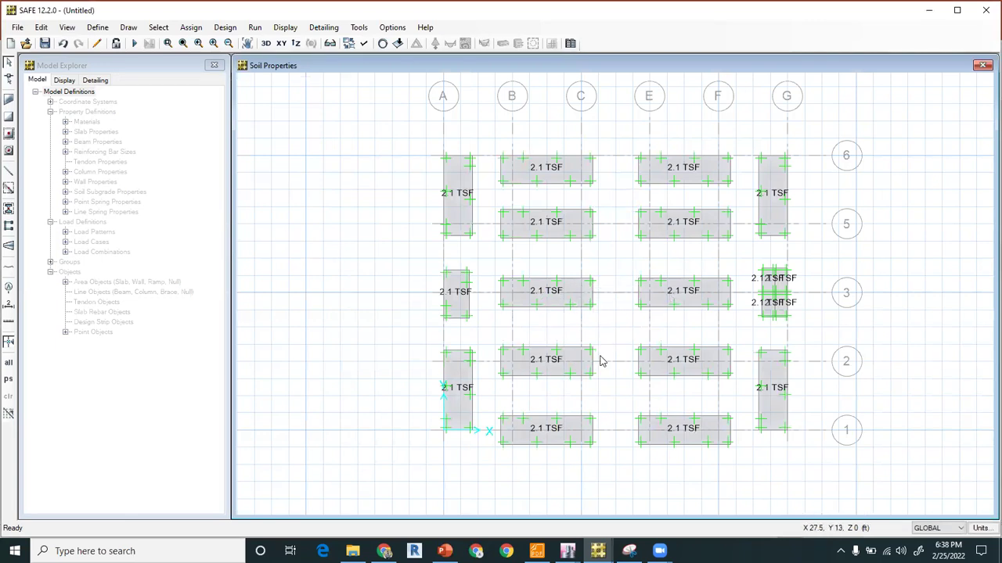
{"action": "middle_click_drag", "start_coordinate": [590, 335], "coordinate": [593, 289]}
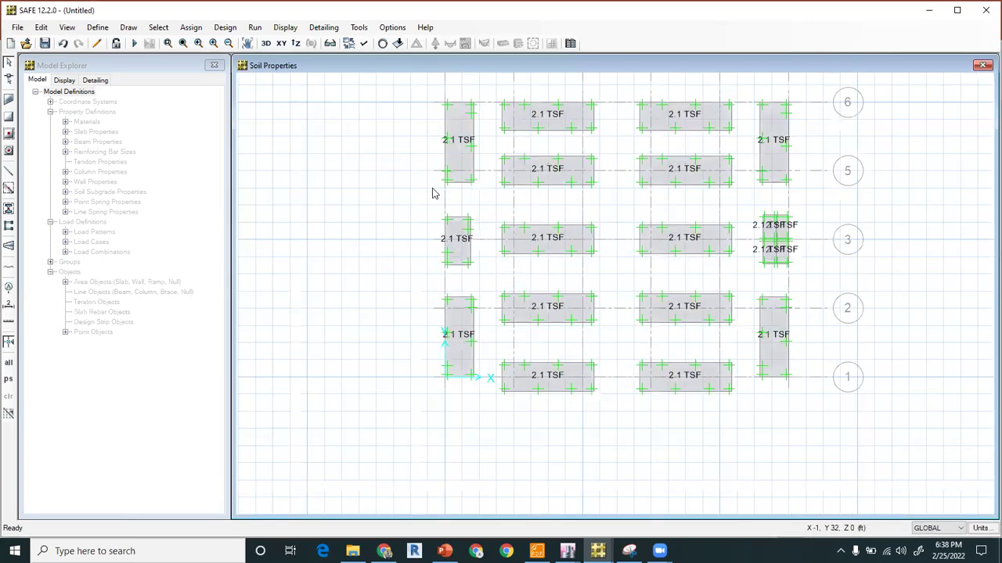
Step: Review the 18" FOOTING slab property's thickness and the available slab types
{"action": "left_click_drag", "start_coordinate": [391, 86], "coordinate": [885, 428]}
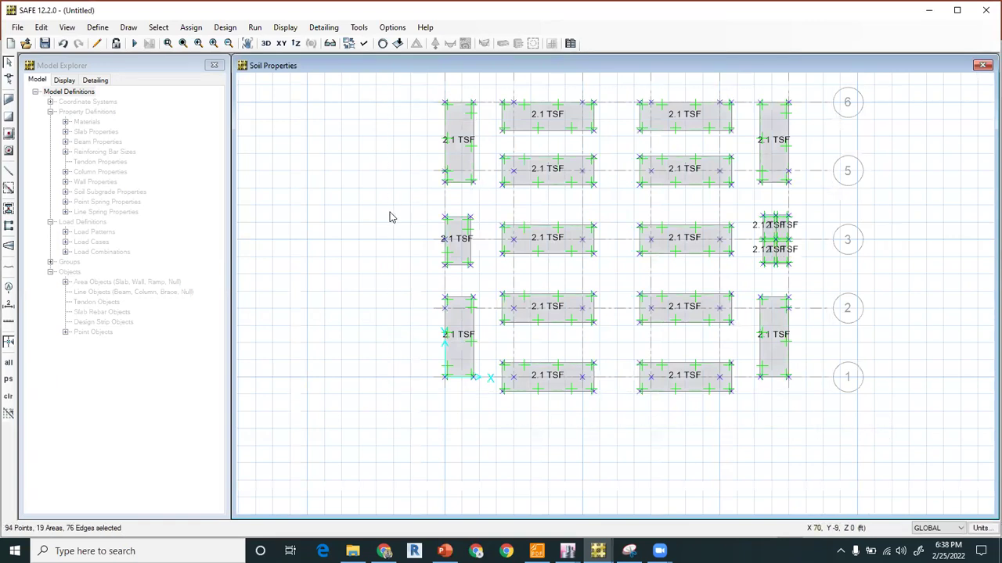
{"action": "left_click", "coordinate": [98, 27]}
{"action": "left_click", "coordinate": [129, 58]}
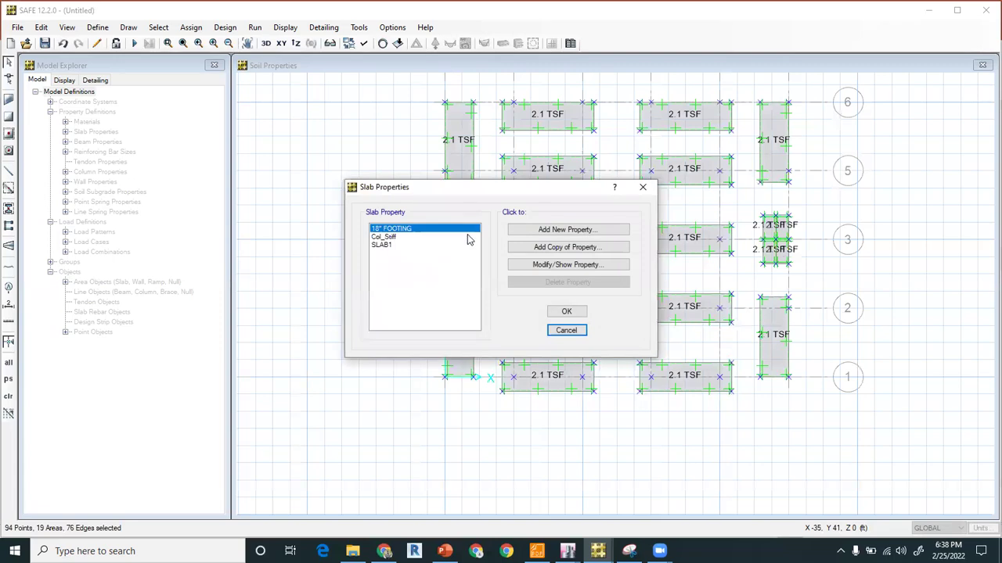
{"action": "left_click", "coordinate": [390, 236]}
{"action": "left_click", "coordinate": [391, 228]}
{"action": "left_click", "coordinate": [535, 268]}
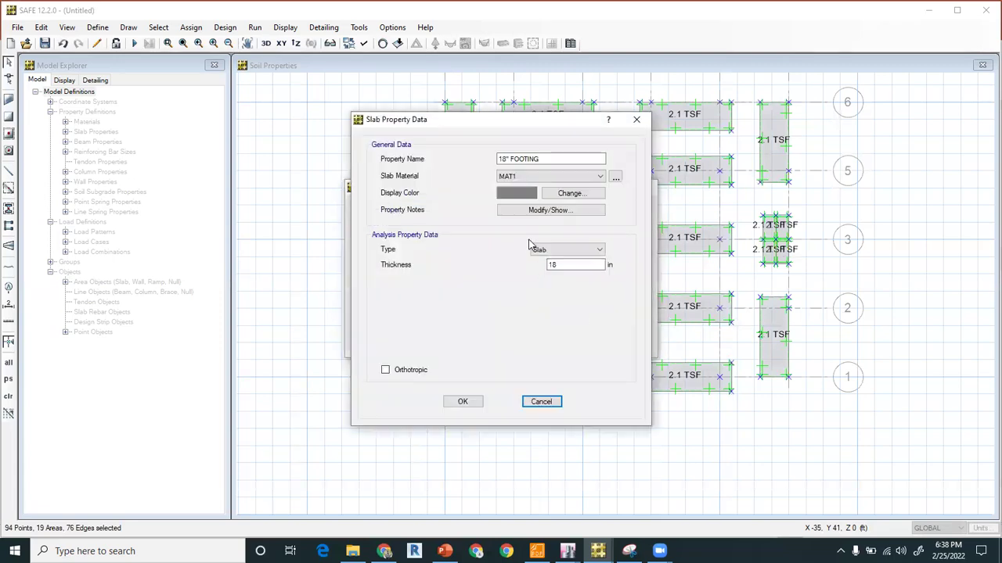
{"action": "left_click", "coordinate": [552, 250]}
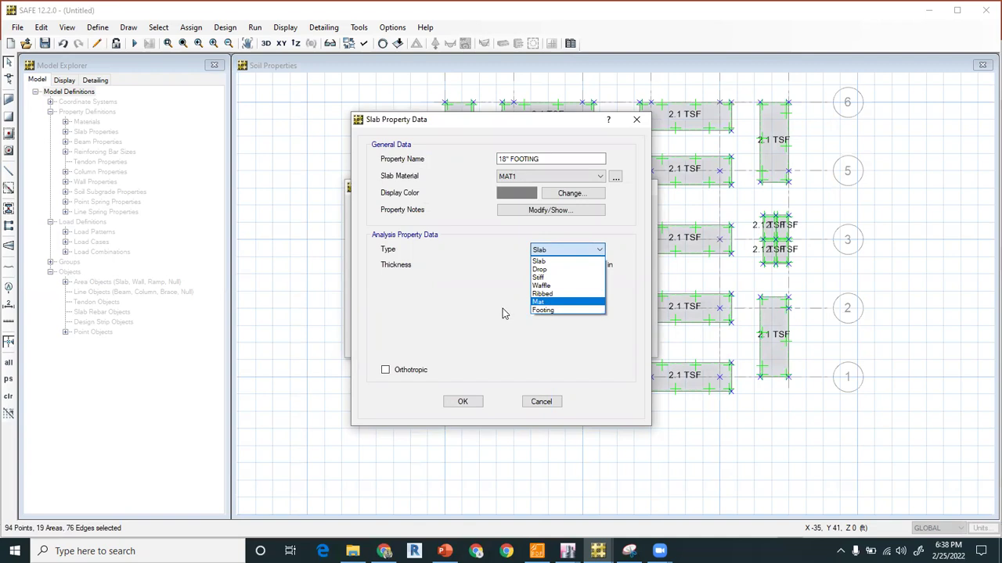
{"action": "left_click", "coordinate": [502, 308]}
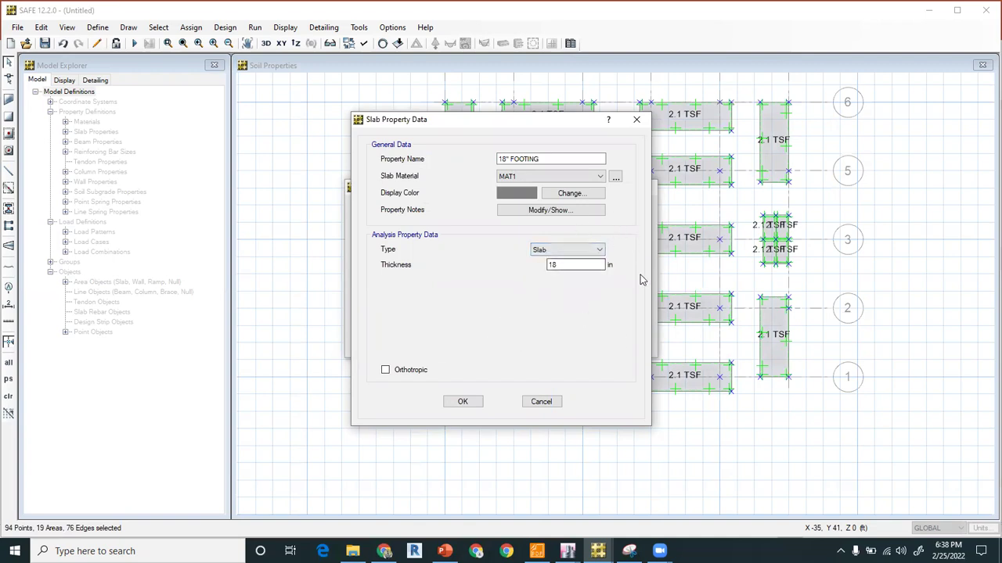
{"action": "left_click", "coordinate": [552, 404]}
{"action": "left_click", "coordinate": [584, 333]}
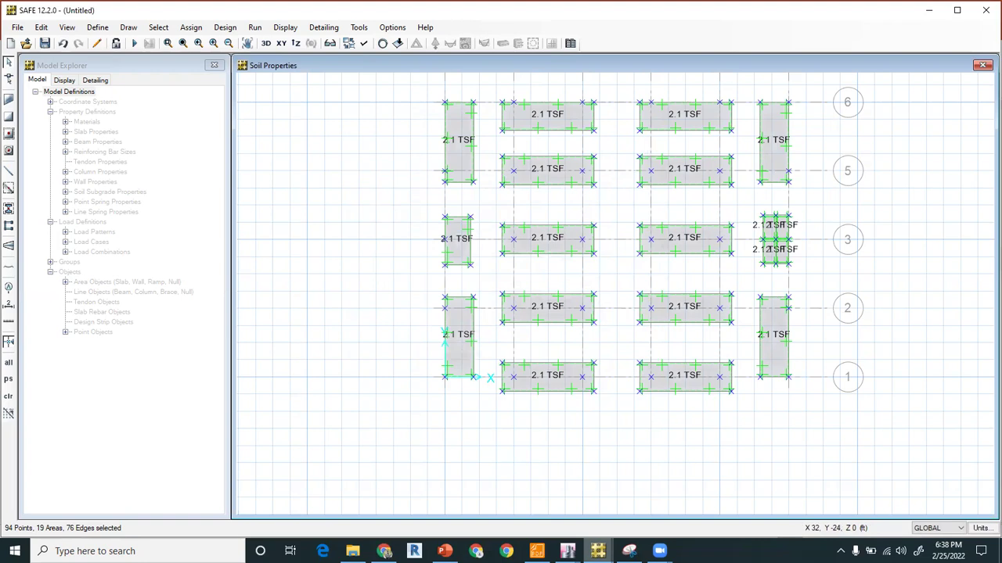
Step: Switch to the saved combined footing SAFE model and display its punching shear capacity ratios
{"action": "left_click", "coordinate": [598, 551]}
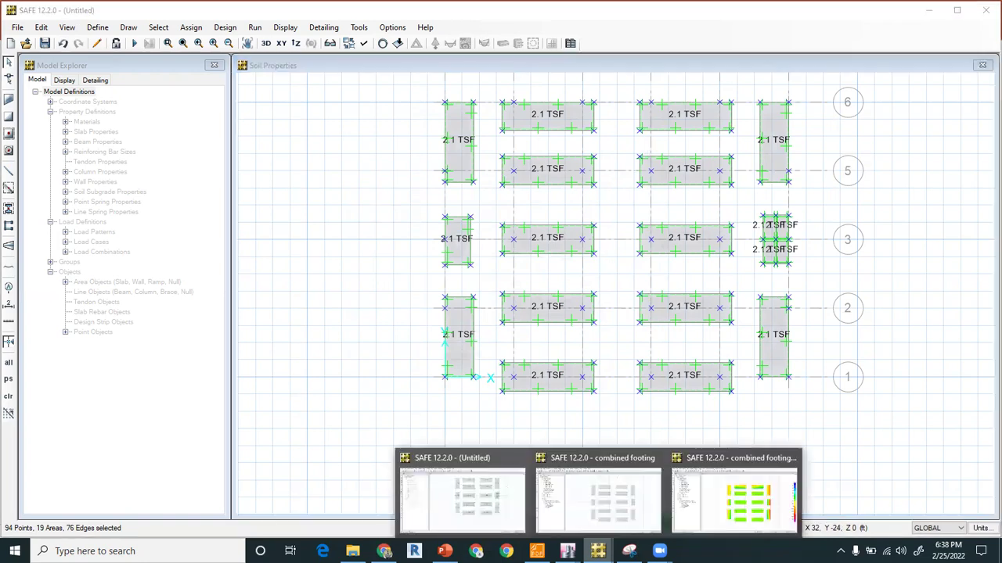
{"action": "left_click", "coordinate": [656, 510]}
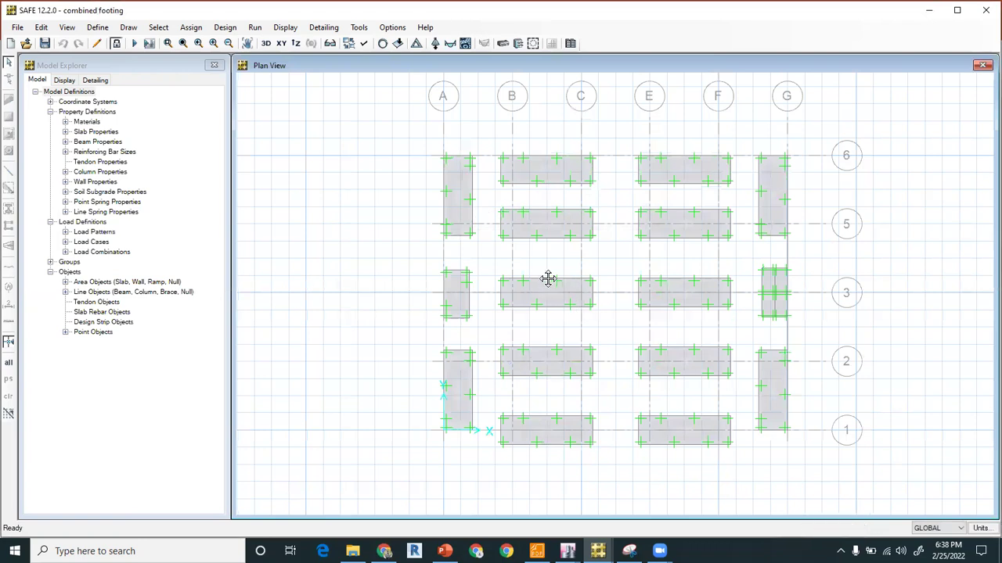
{"action": "middle_click_drag", "start_coordinate": [548, 280], "coordinate": [527, 256]}
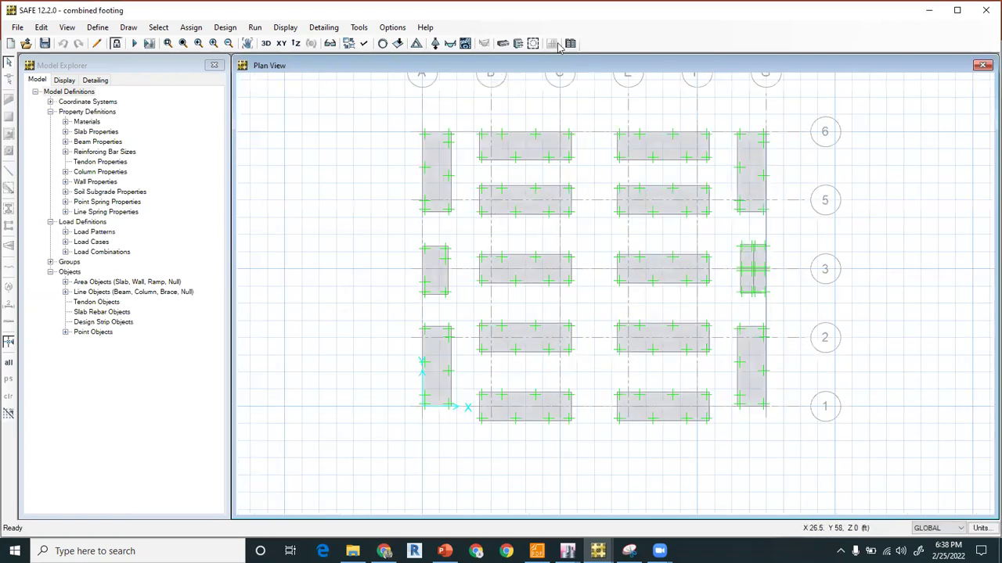
{"action": "left_click", "coordinate": [534, 44]}
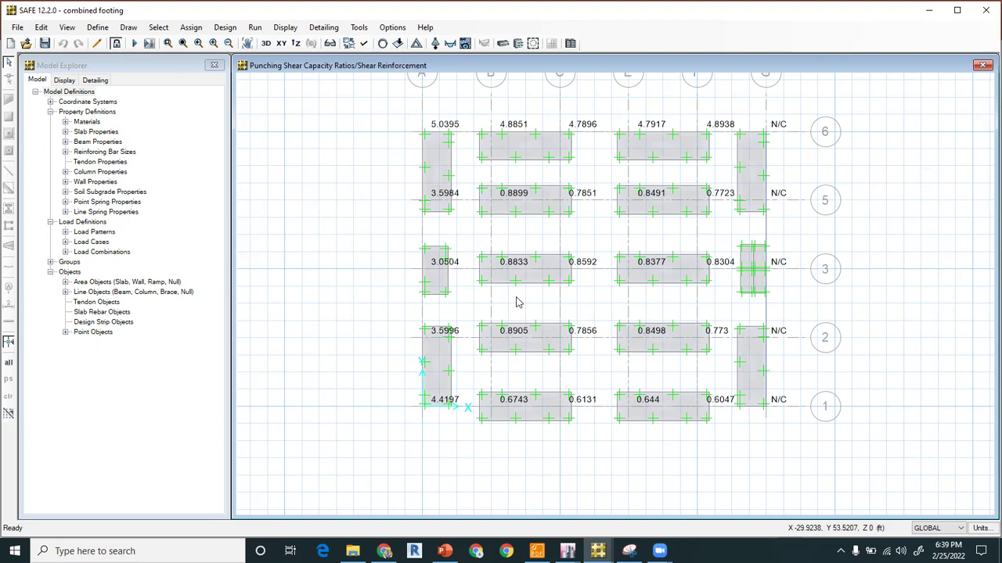
Step: Unlock the combined footing model for editing, discarding its analysis results
{"action": "key", "text": "Return"}
{"action": "left_click", "coordinate": [67, 27]}
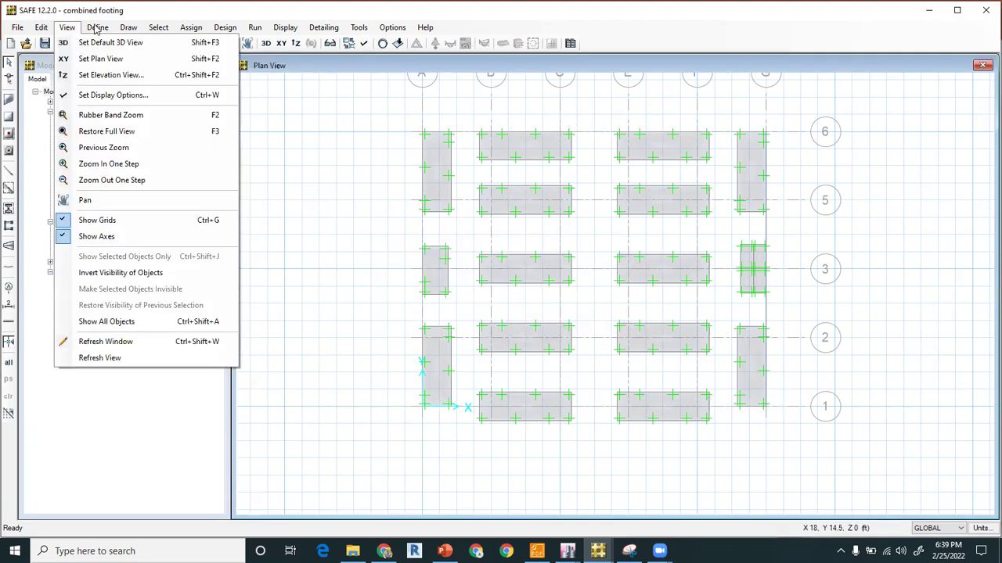
{"action": "left_click", "coordinate": [716, 172]}
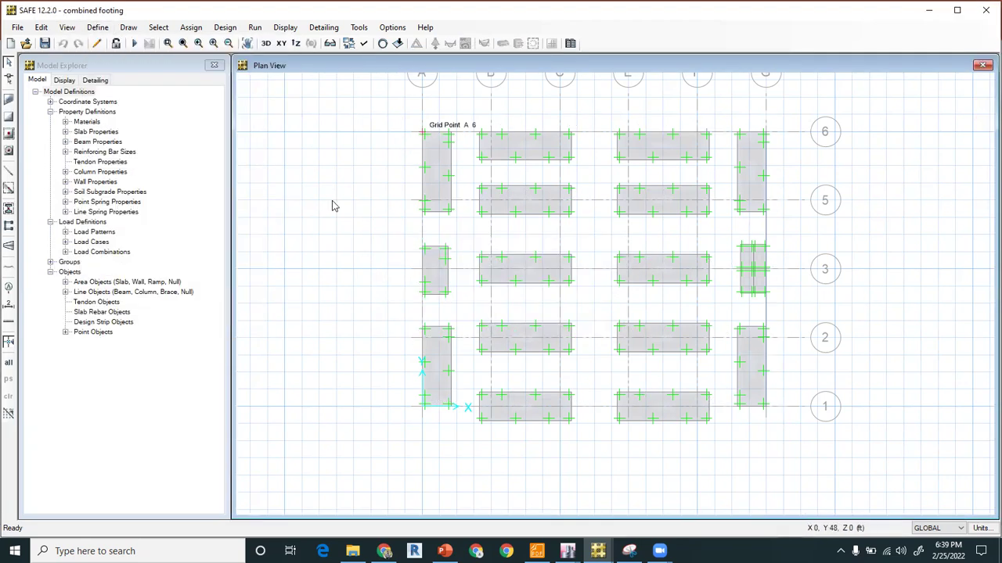
{"action": "left_click", "coordinate": [69, 27]}
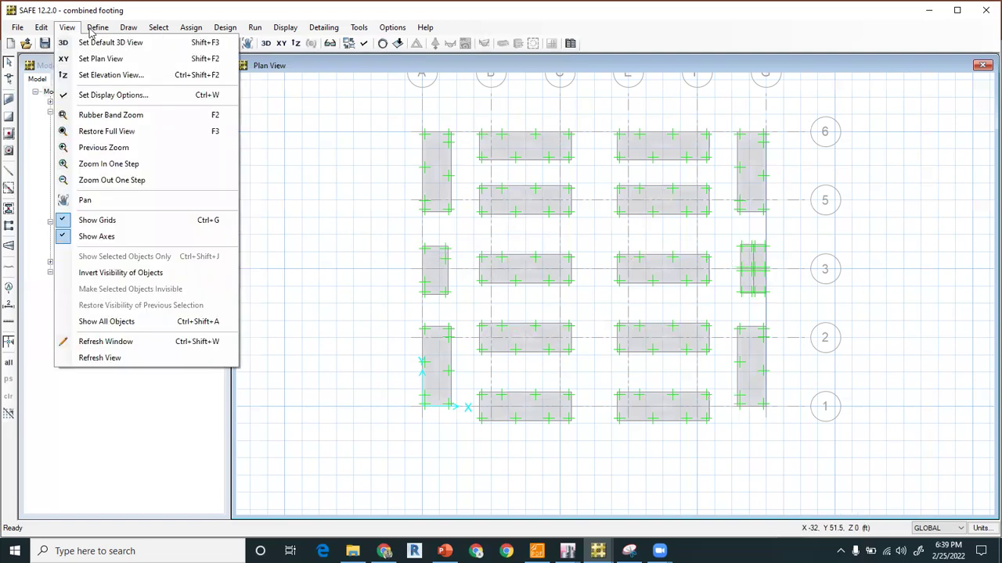
{"action": "mouse_move", "coordinate": [97, 27]}
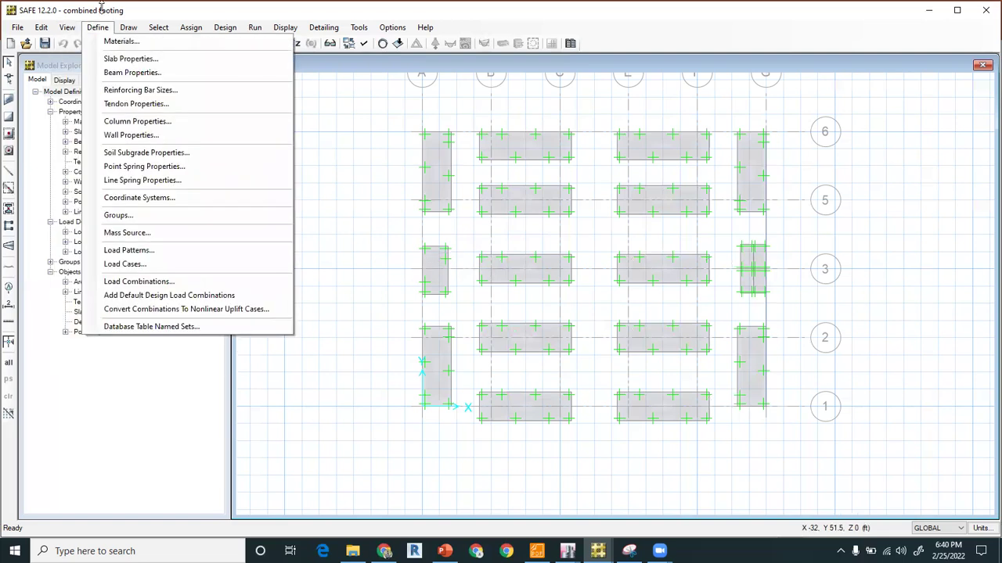
{"action": "left_click", "coordinate": [393, 134]}
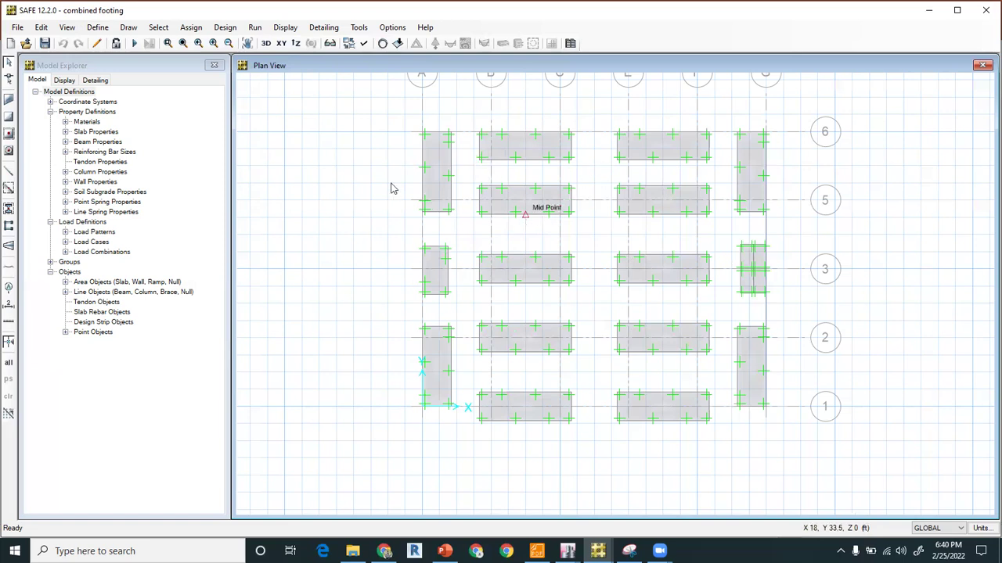
{"action": "left_click", "coordinate": [100, 29]}
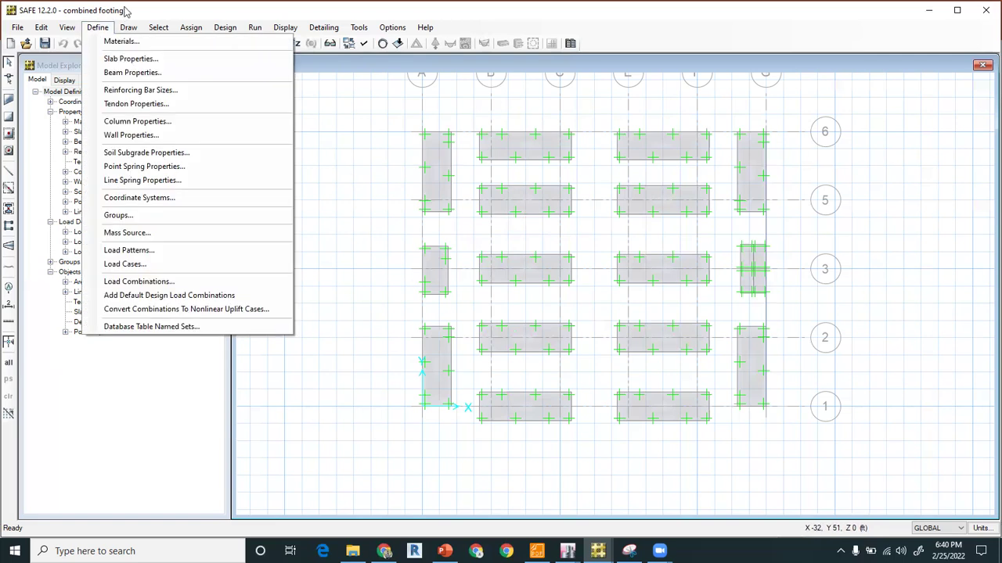
{"action": "left_click", "coordinate": [125, 11]}
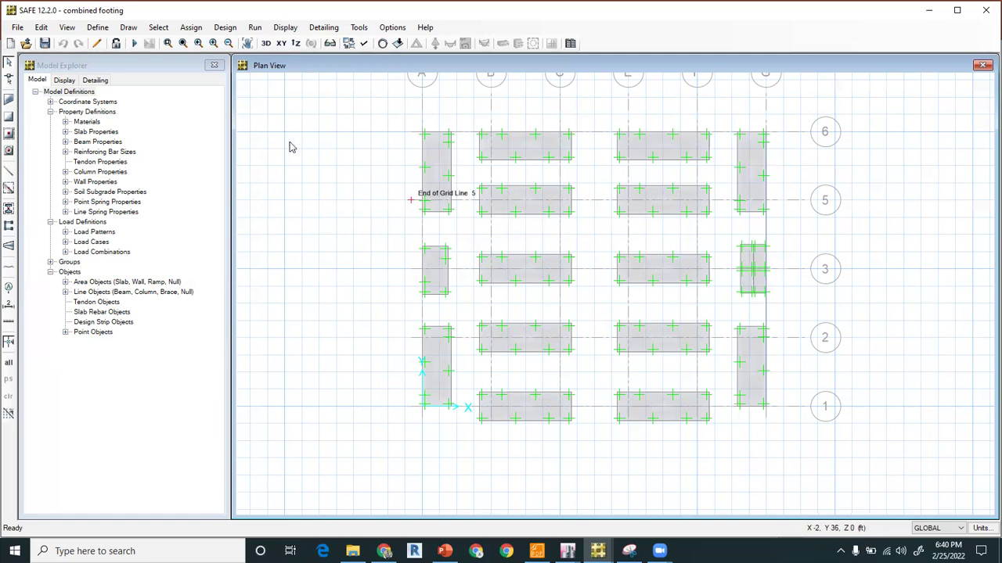
Step: Review the BEAM1 beam property's web widths and depth
{"action": "left_click", "coordinate": [102, 30]}
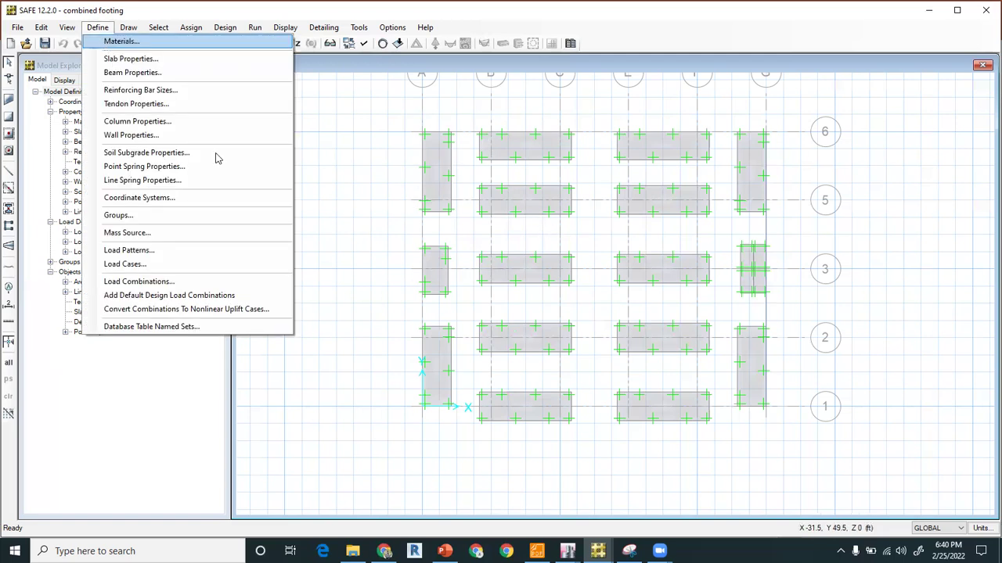
{"action": "key", "text": "Down"}
{"action": "key", "text": "Down"}
{"action": "key", "text": "Return"}
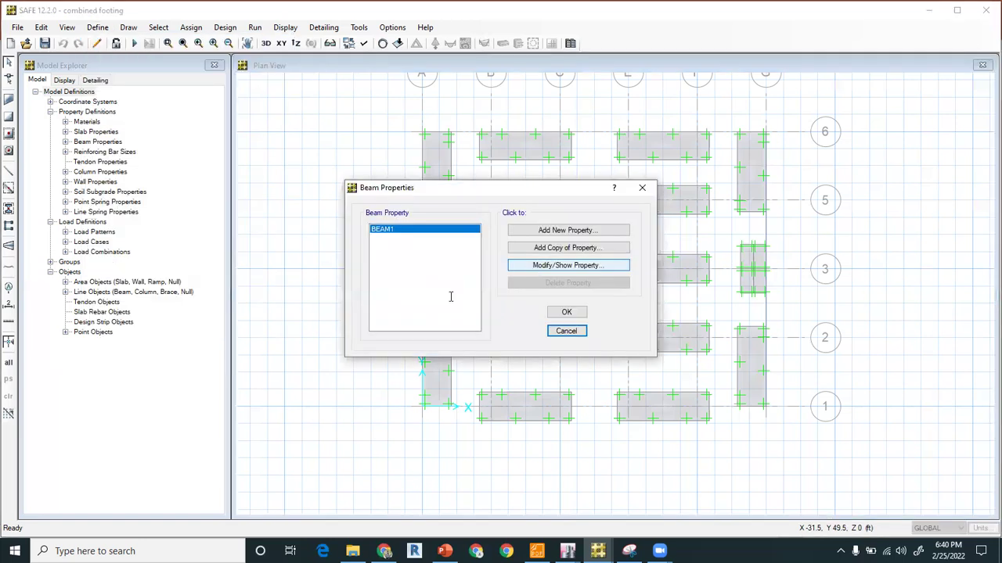
{"action": "key", "text": "Return"}
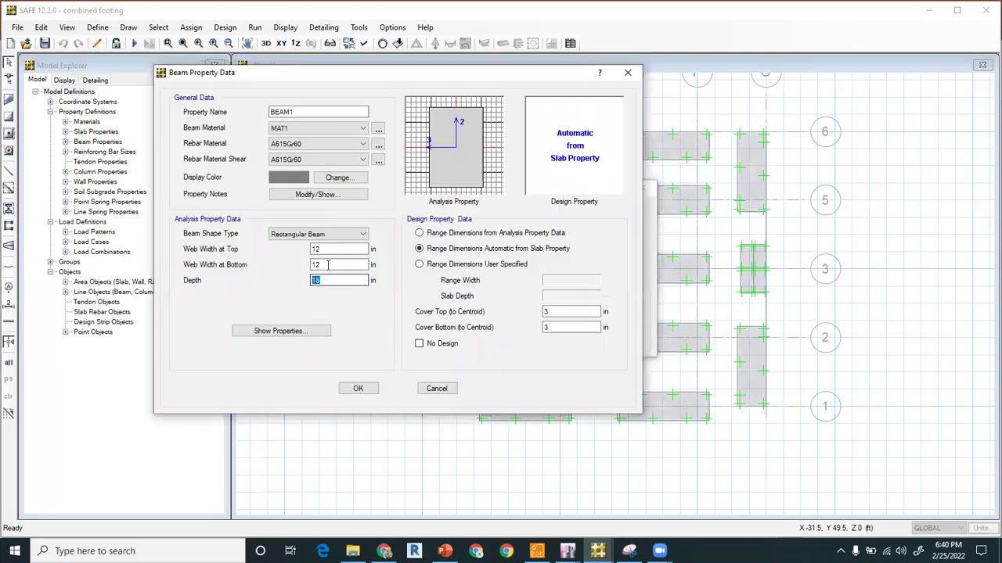
{"action": "left_click", "coordinate": [330, 267]}
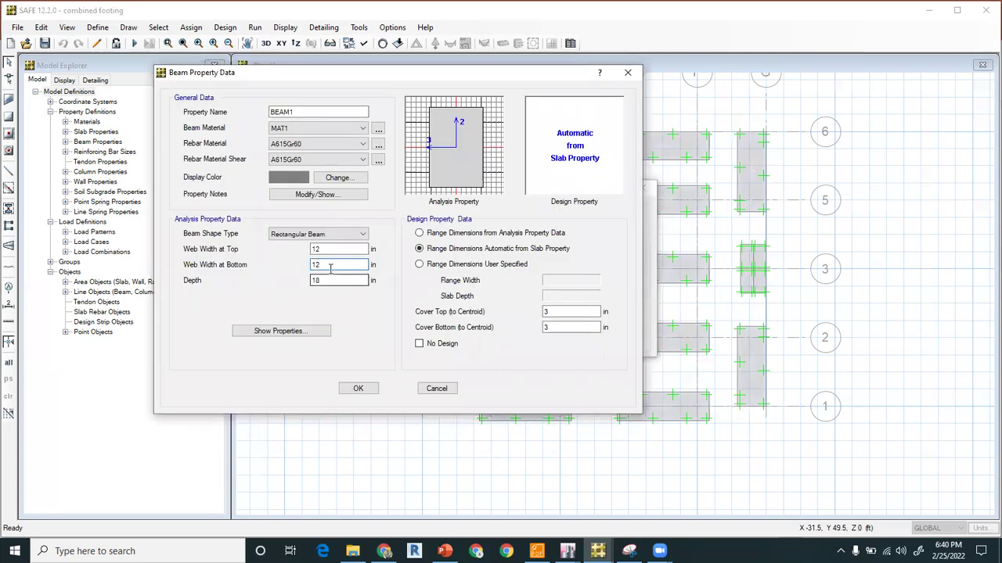
{"action": "left_click_drag", "start_coordinate": [437, 388], "coordinate": [529, 358]}
{"action": "key", "text": "Escape"}
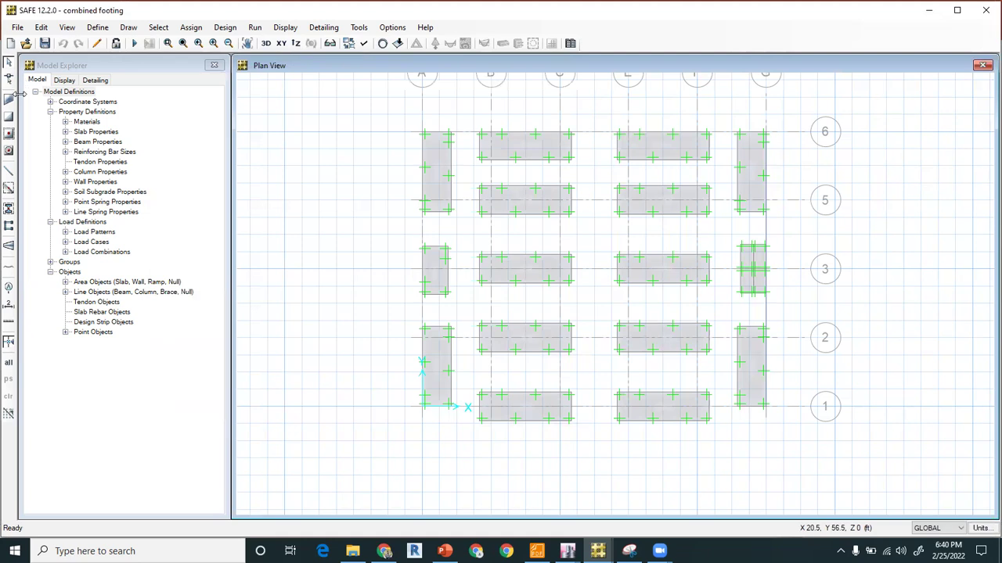
Step: Draw straight BEAM1 beams along grid line 6 from grid A to grid G
{"action": "left_click", "coordinate": [421, 133]}
{"action": "left_click", "coordinate": [489, 133]}
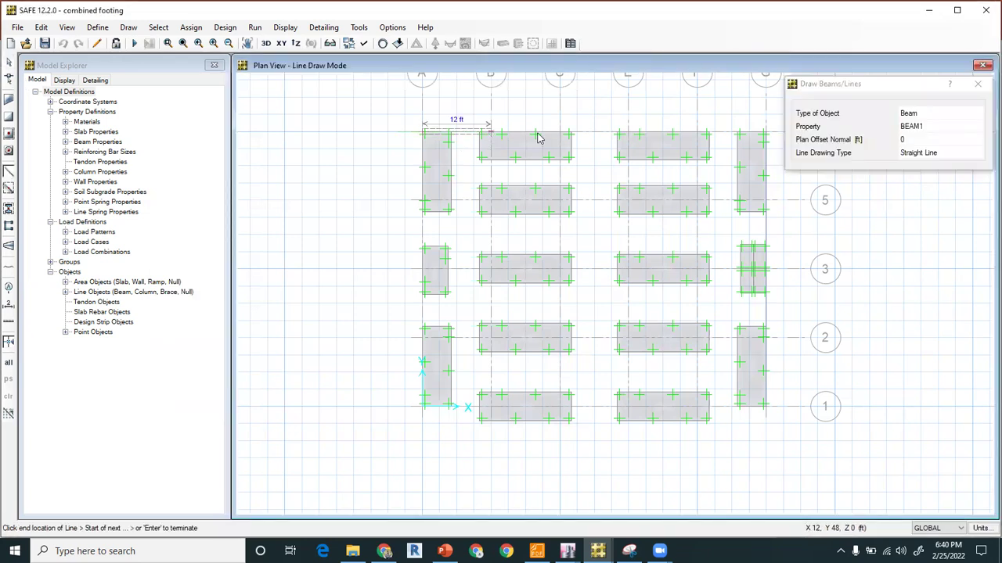
{"action": "left_click", "coordinate": [558, 133]}
{"action": "left_click", "coordinate": [631, 138]}
{"action": "left_click", "coordinate": [697, 138]}
{"action": "left_click", "coordinate": [765, 138]}
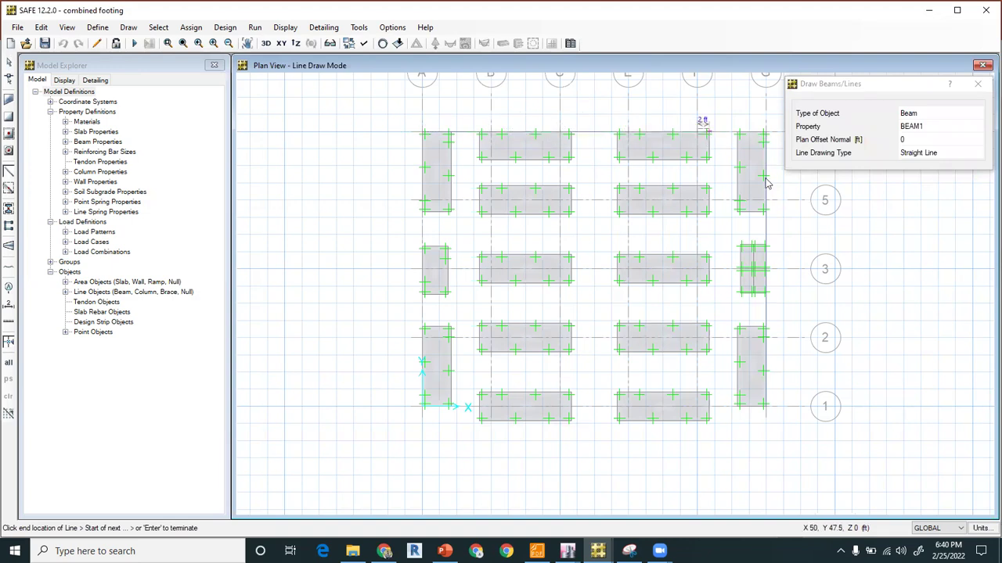
Step: Turn on the extruded display and draw BEAM1 beams along grid lines G and A between grids 6 and 1
{"action": "left_click", "coordinate": [364, 44]}
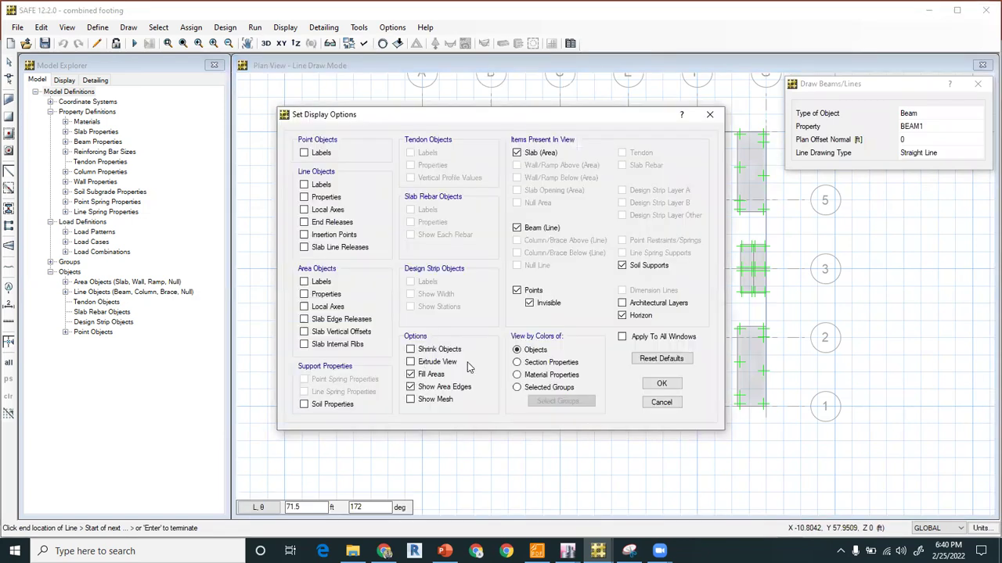
{"action": "left_click", "coordinate": [655, 385]}
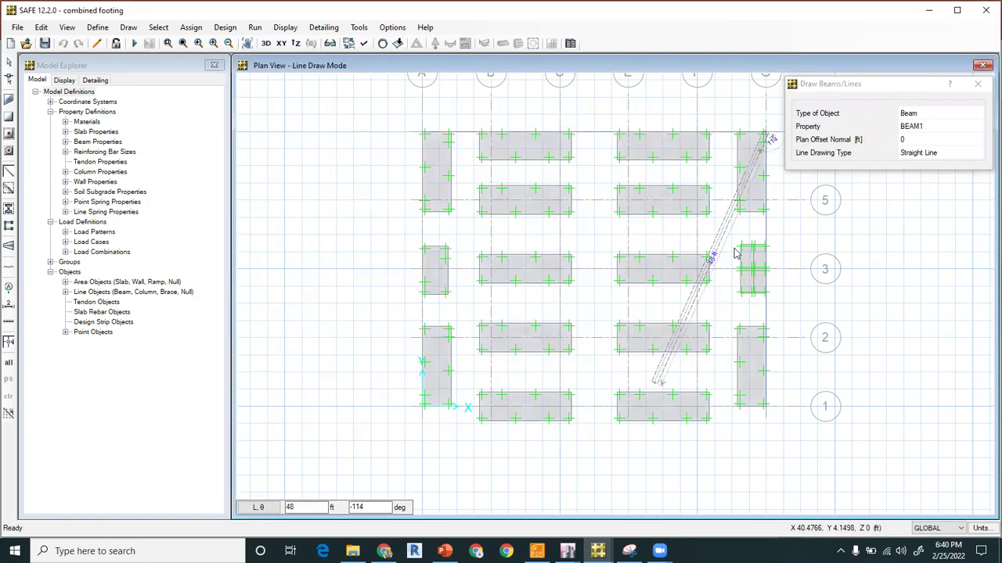
{"action": "left_click", "coordinate": [422, 134]}
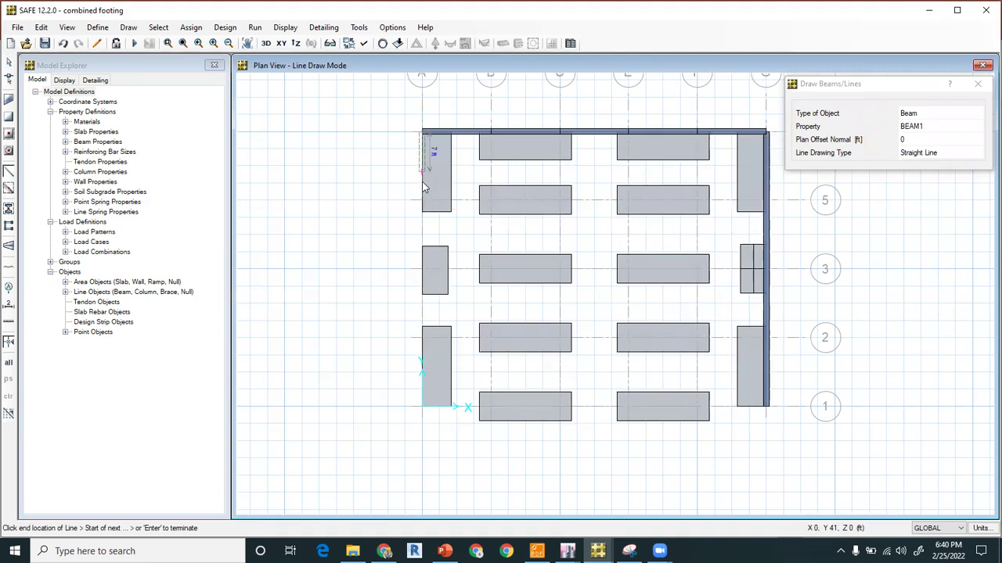
{"action": "left_click", "coordinate": [421, 269]}
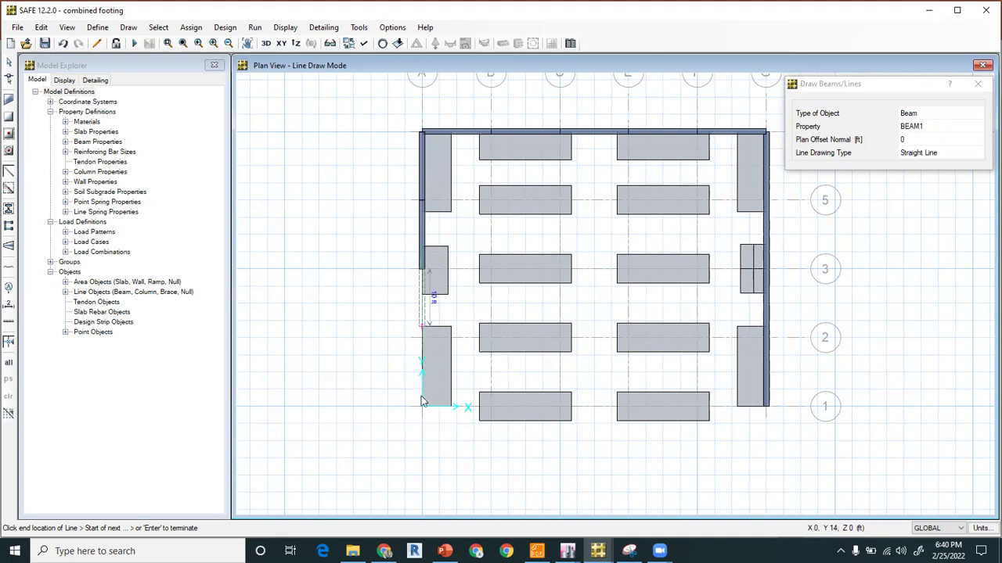
{"action": "left_click", "coordinate": [422, 338]}
{"action": "double_click", "coordinate": [422, 406]}
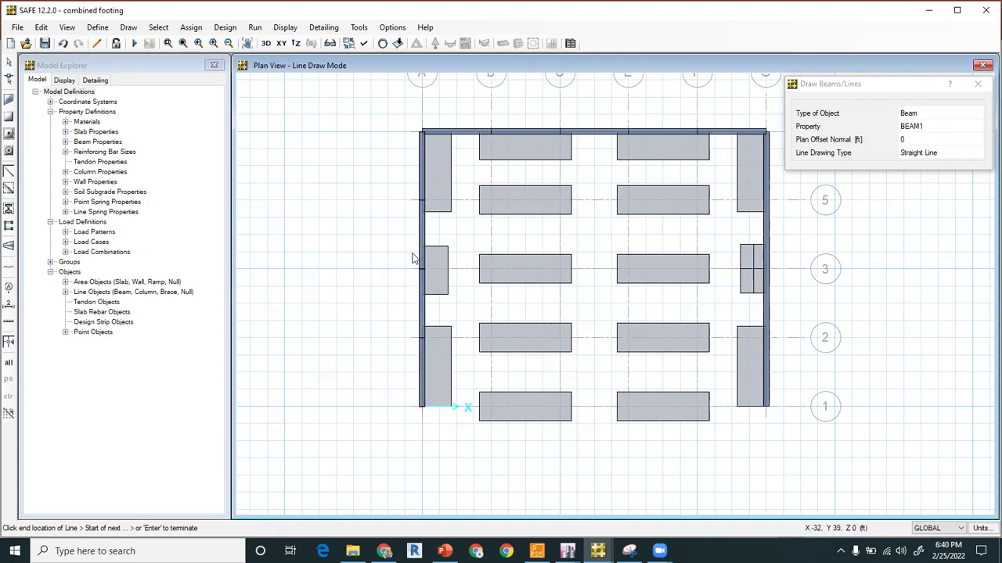
Step: Switch to the "combined footing with beam" model and replace its deformed shape display with an extruded undeformed plan view
{"action": "key", "text": "Escape"}
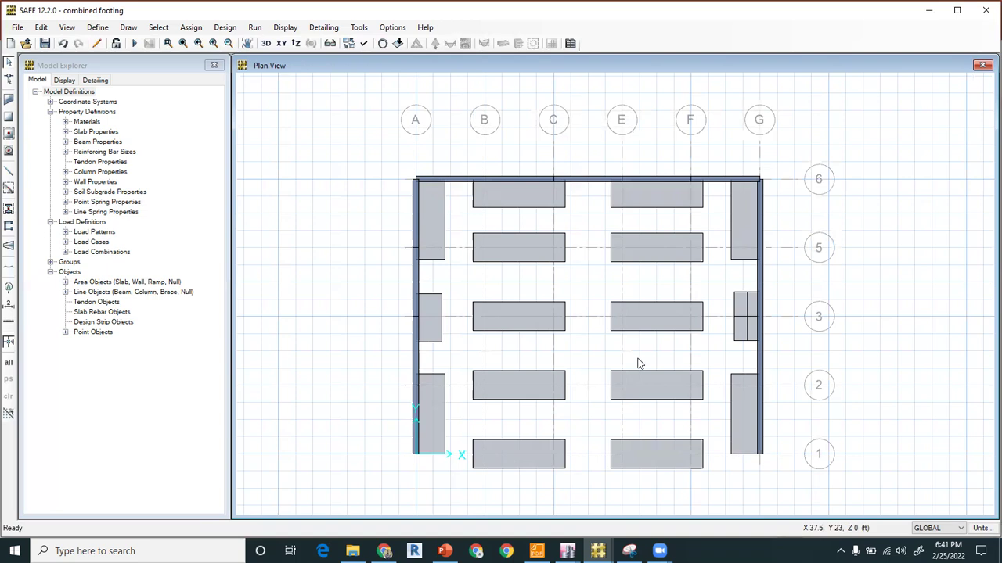
{"action": "left_click", "coordinate": [598, 551]}
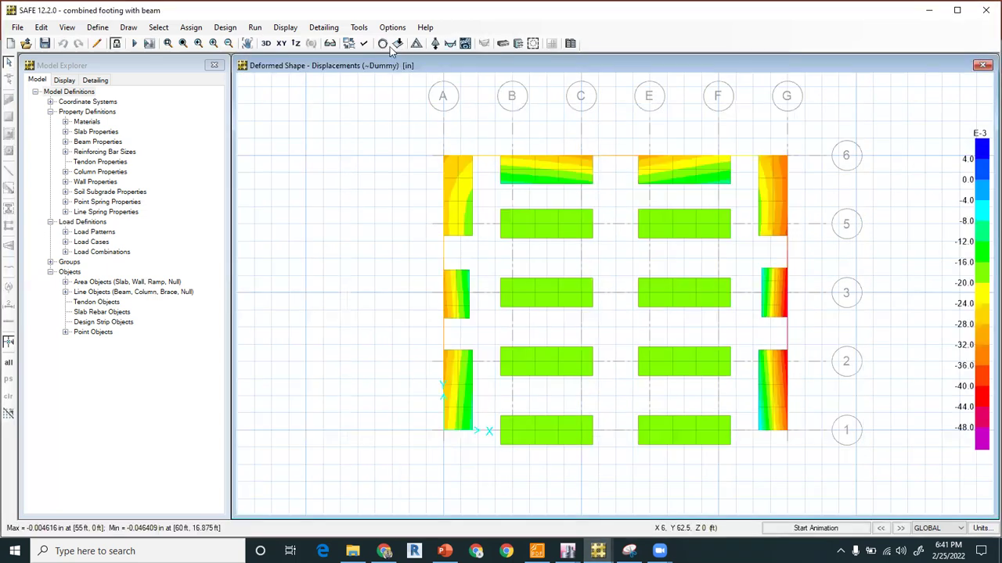
{"action": "left_click", "coordinate": [382, 43]}
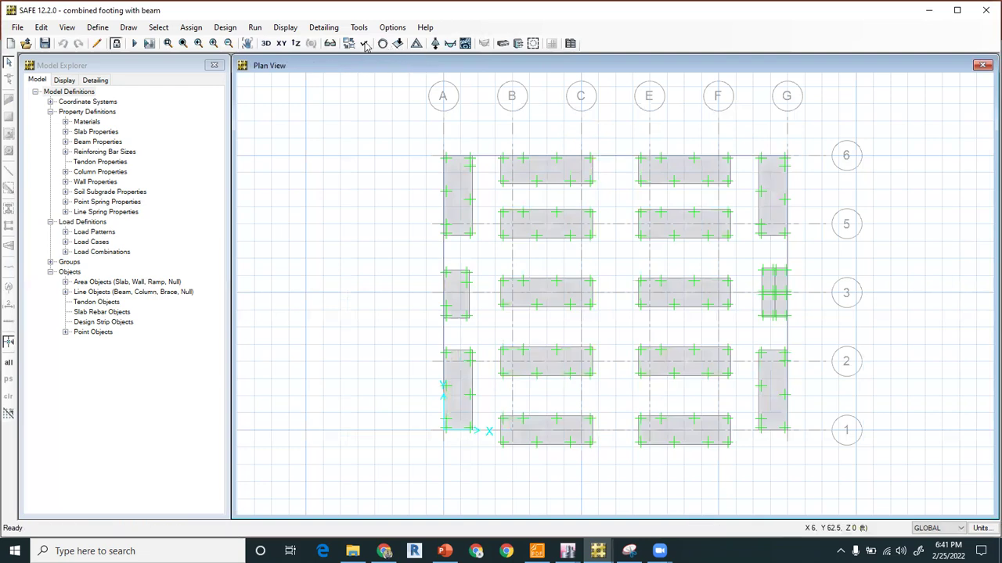
{"action": "key", "text": "ctrl+w"}
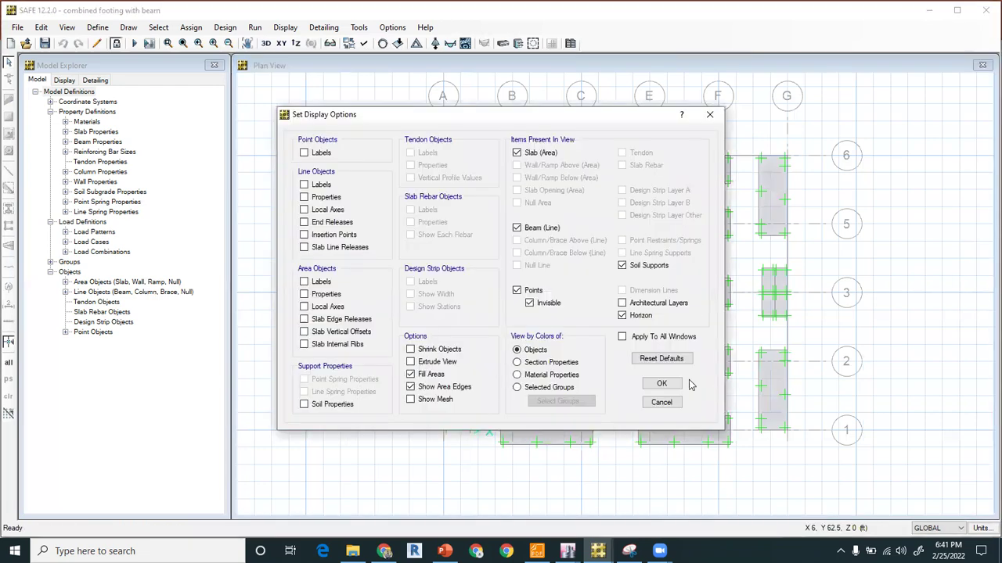
{"action": "left_click", "coordinate": [662, 383]}
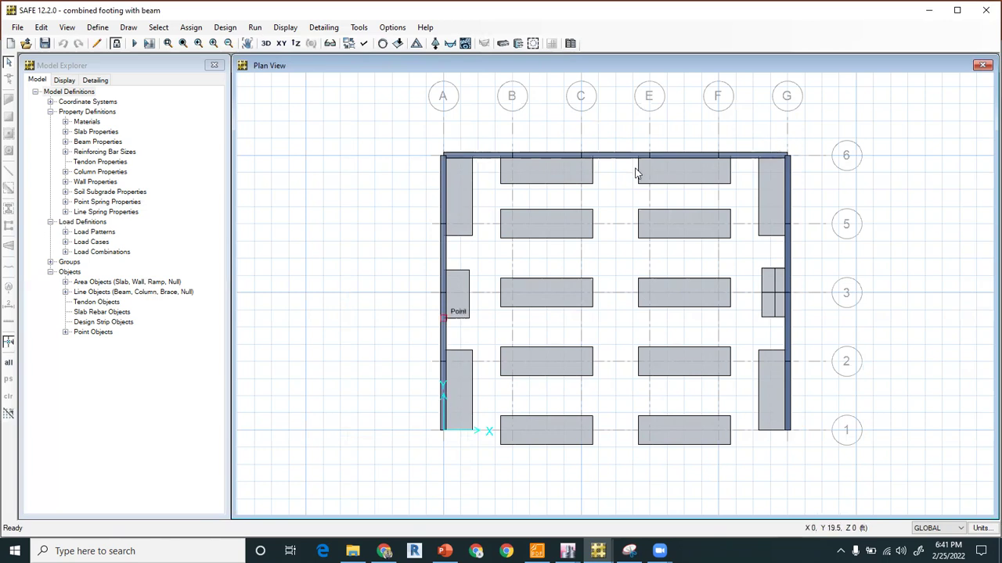
Step: Display the punching shear capacity ratios for the footing model with beams, and switch to the SESSION -5 presentation in PowerPoint
{"action": "left_click", "coordinate": [533, 43]}
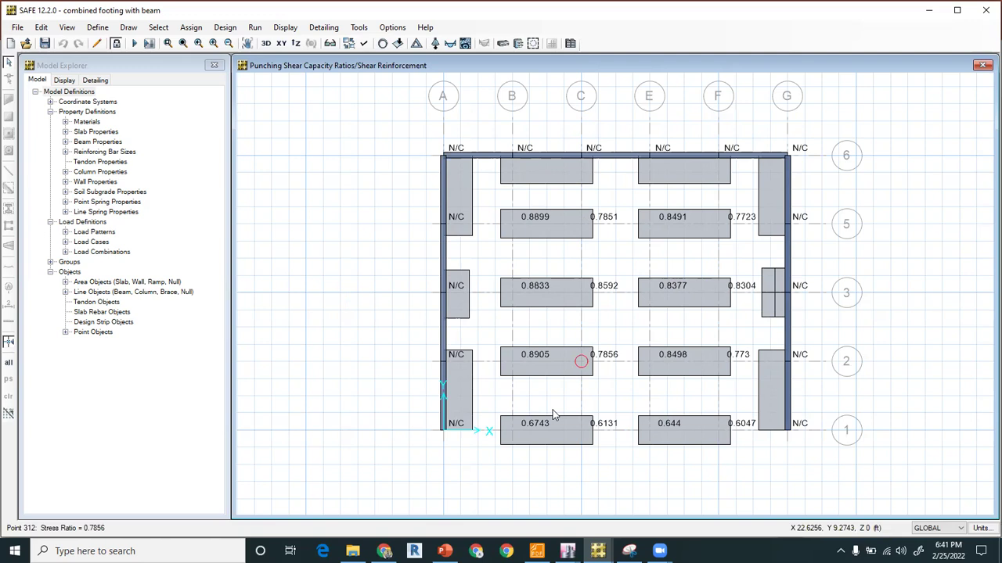
{"action": "key", "text": "alt+Tab"}
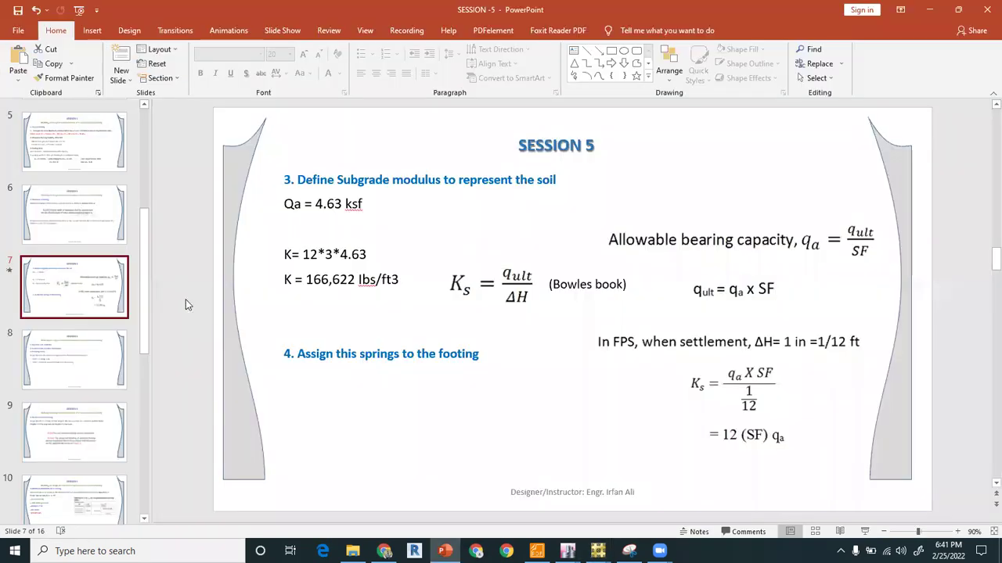
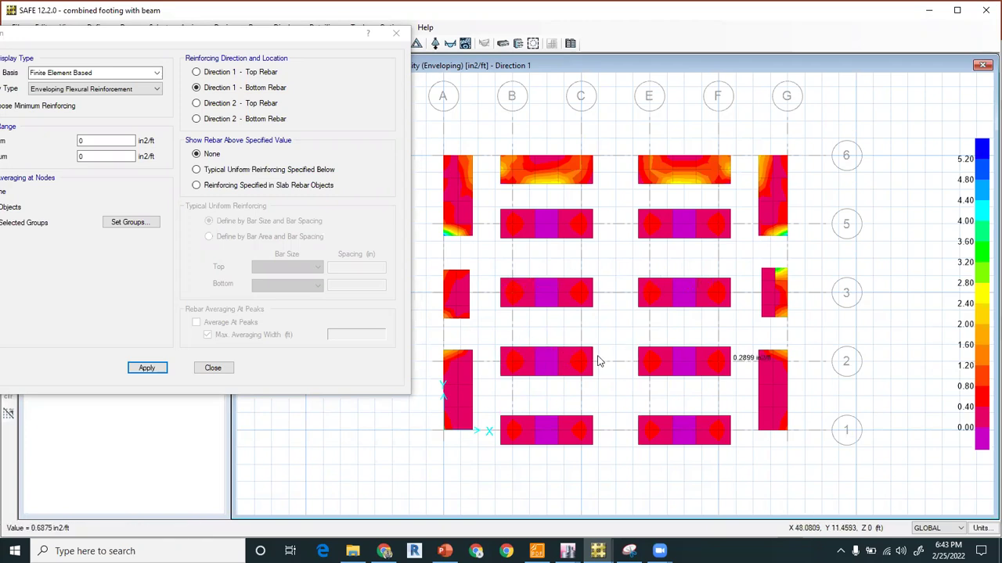
Step: Examine the Direction 1 bottom rebar intensity contours on the footings, keeping the Slab Design settings clear of the plan
{"action": "left_click_drag", "start_coordinate": [317, 37], "coordinate": [200, 31]}
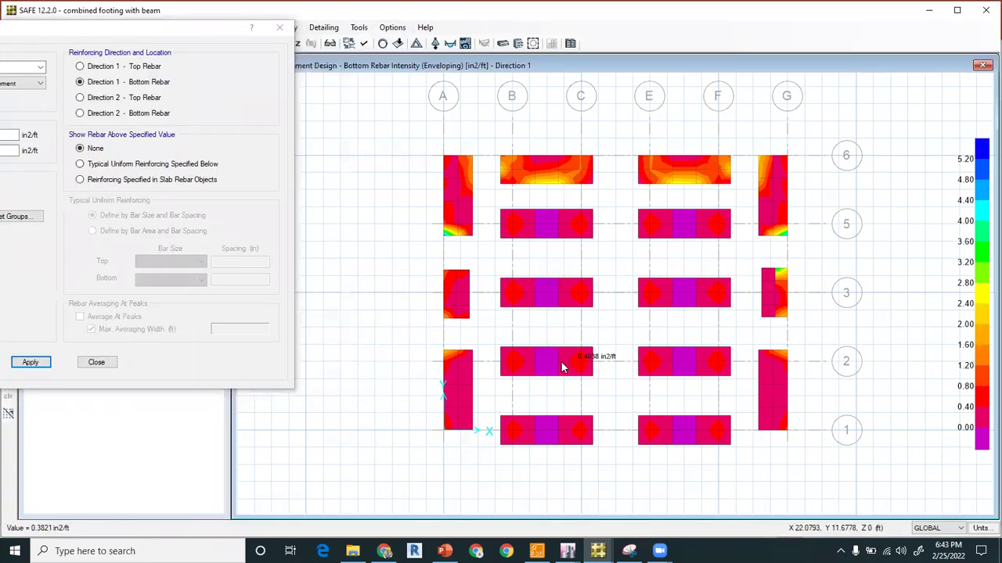
{"action": "scroll", "coordinate": [549, 367], "scroll_direction": "up", "scroll_amount": 2}
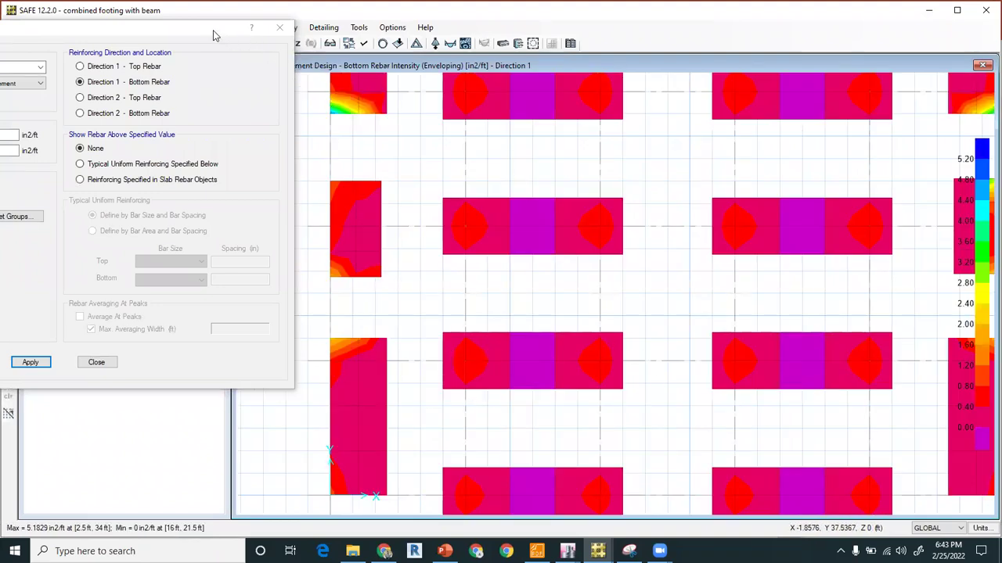
{"action": "left_click_drag", "start_coordinate": [215, 36], "coordinate": [348, 109]}
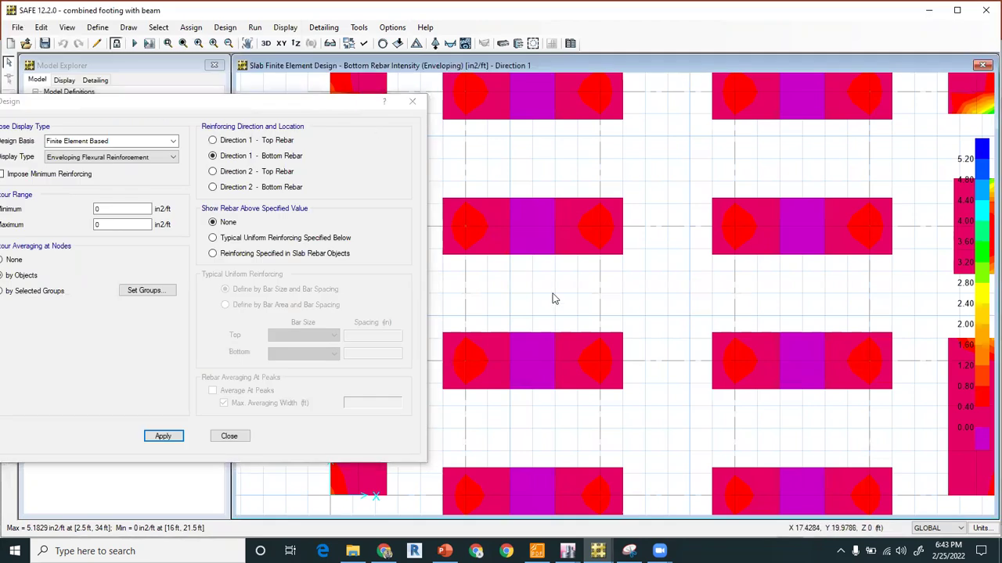
{"action": "scroll", "coordinate": [609, 331], "scroll_direction": "down", "scroll_amount": 2}
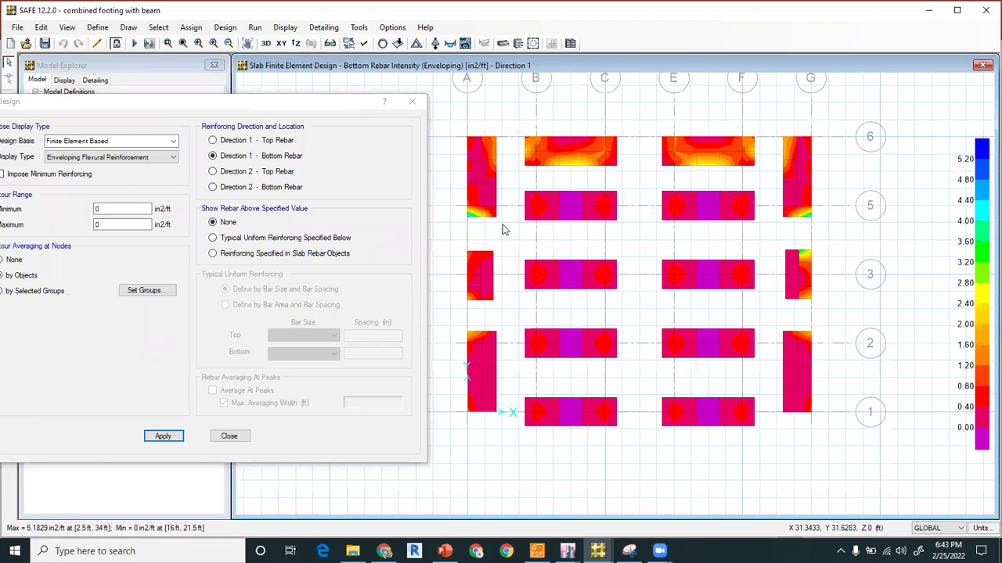
Step: Display the enveloping Direction 2 bottom rebar intensity and inspect the contours on the footings
{"action": "left_click", "coordinate": [235, 188]}
{"action": "left_click", "coordinate": [166, 436]}
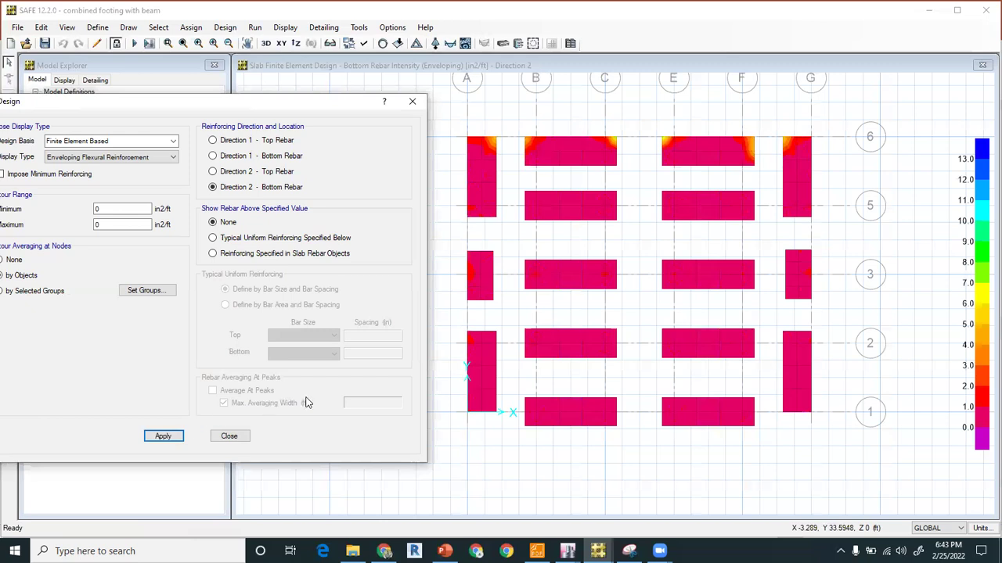
{"action": "left_click", "coordinate": [544, 359]}
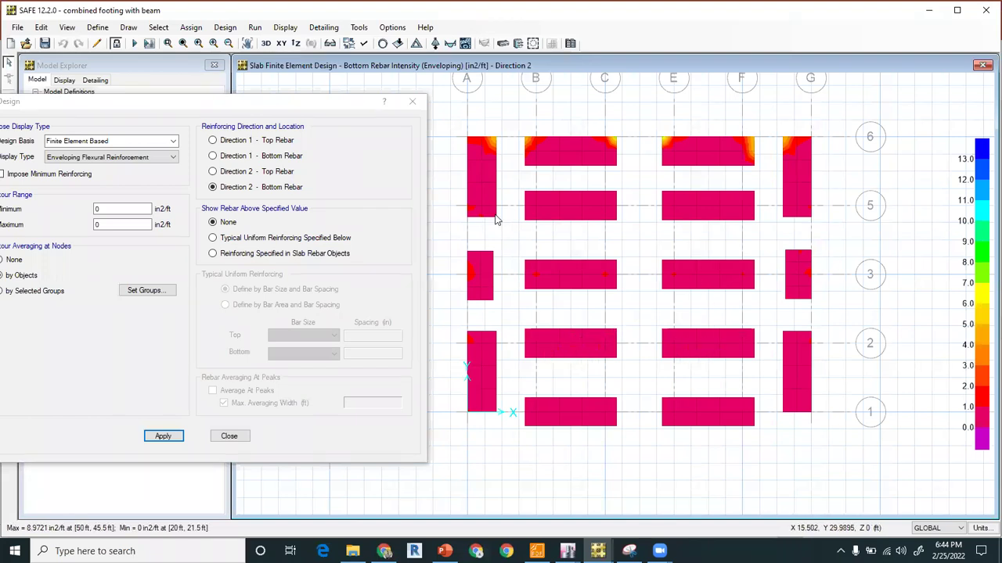
{"action": "left_click_drag", "start_coordinate": [342, 105], "coordinate": [258, 99]}
{"action": "left_click", "coordinate": [477, 273]}
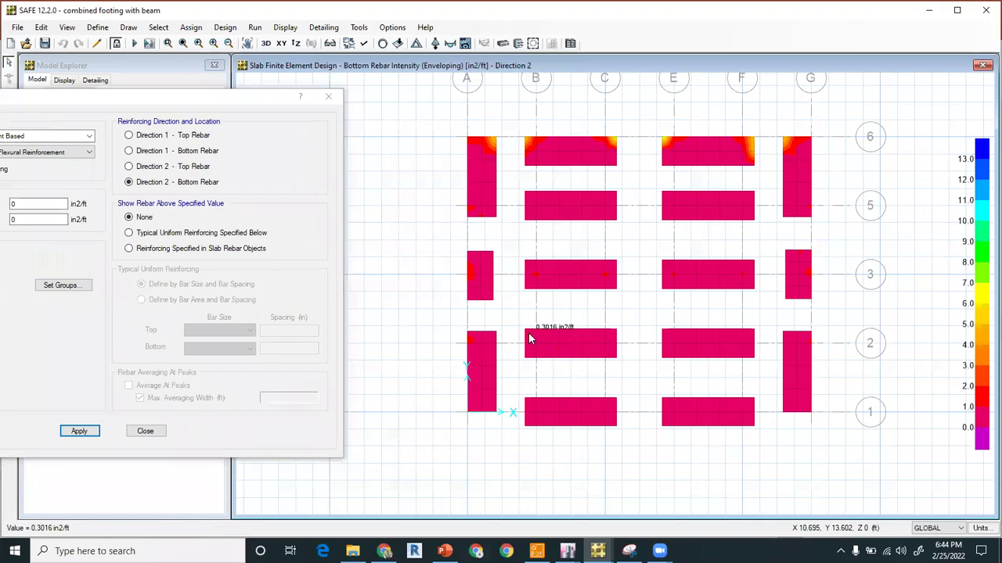
{"action": "left_click", "coordinate": [260, 97]}
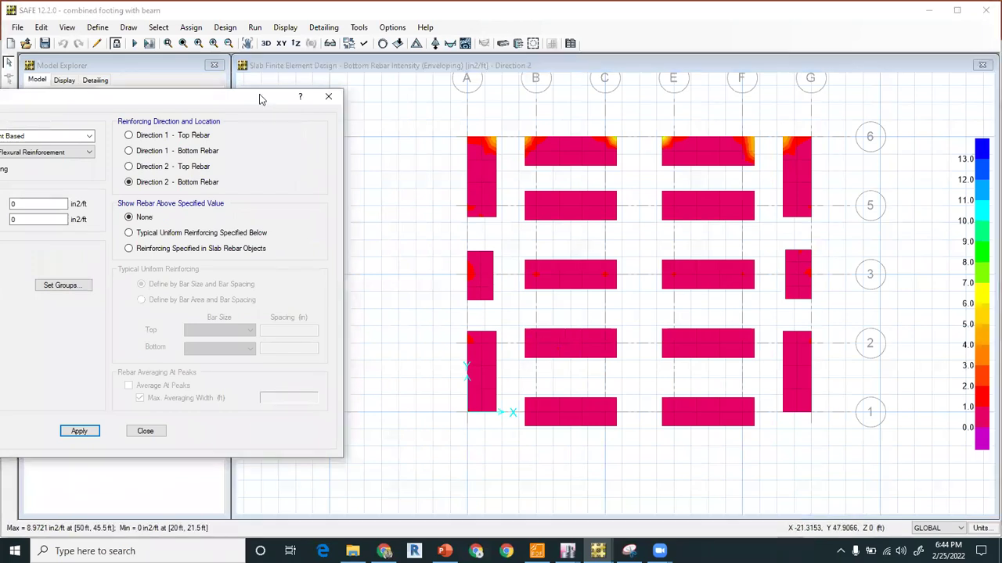
{"action": "left_click_drag", "start_coordinate": [305, 52], "coordinate": [307, 54]}
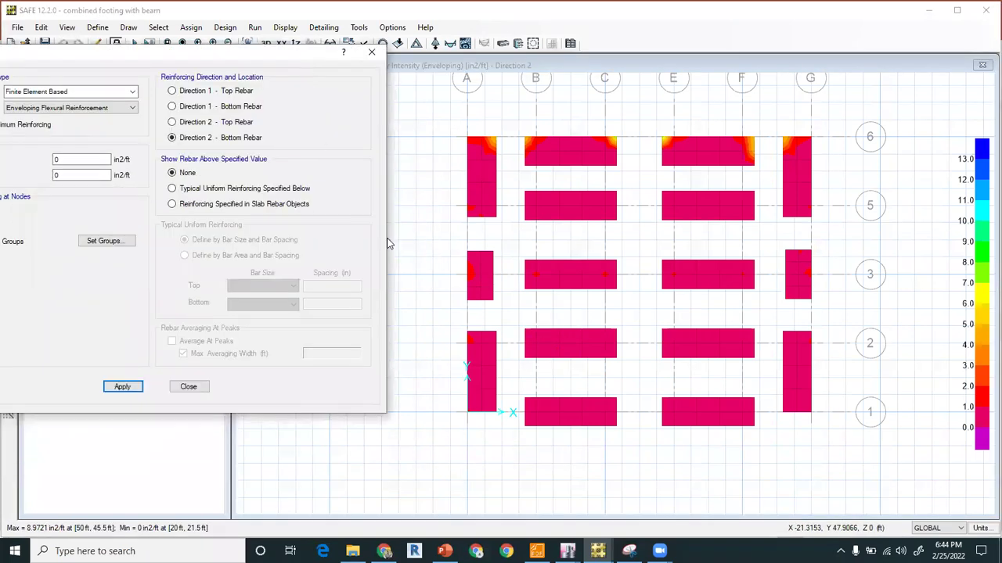
{"action": "left_click", "coordinate": [532, 312]}
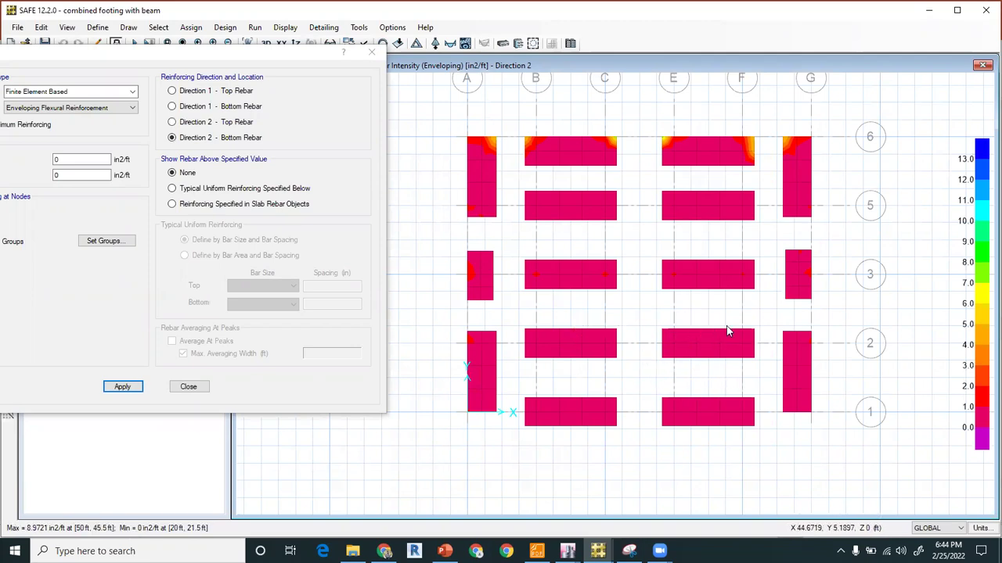
Step: Show the Direction 2 bottom rebar required above typical uniform reinforcing of #6 bars at 12 in spacing
{"action": "left_click", "coordinate": [270, 175]}
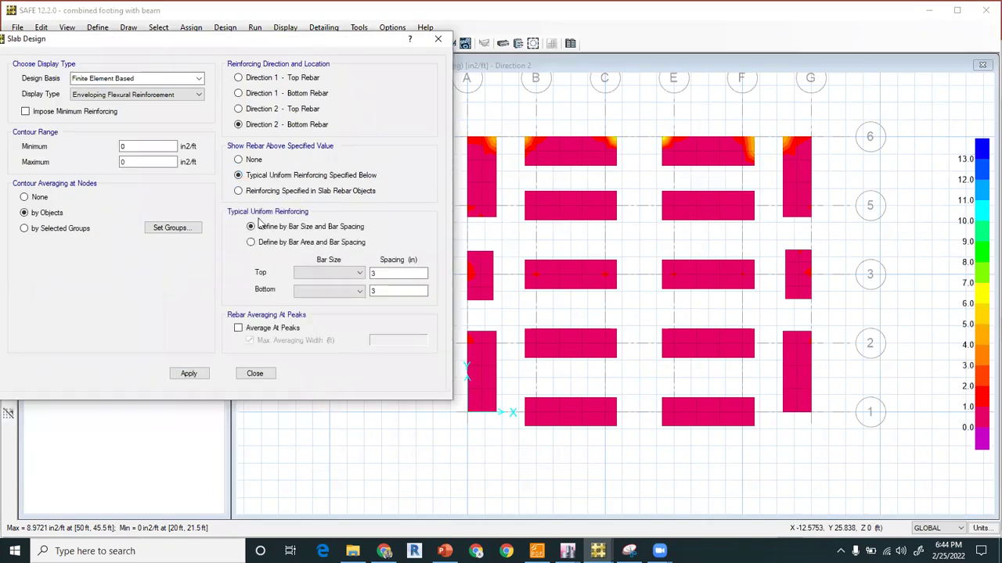
{"action": "left_click", "coordinate": [301, 276]}
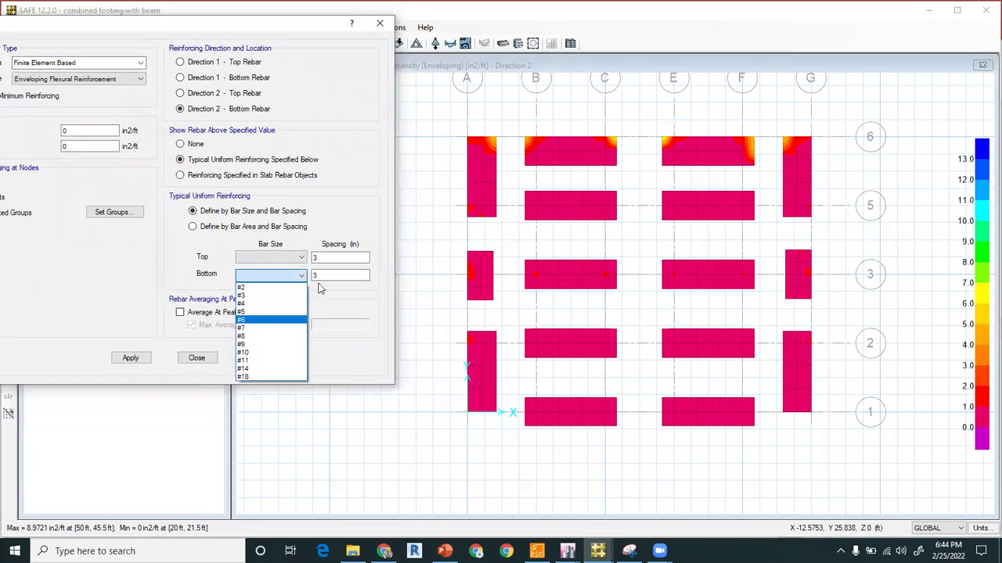
{"action": "left_click", "coordinate": [291, 283]}
{"action": "type", "text": "12"}
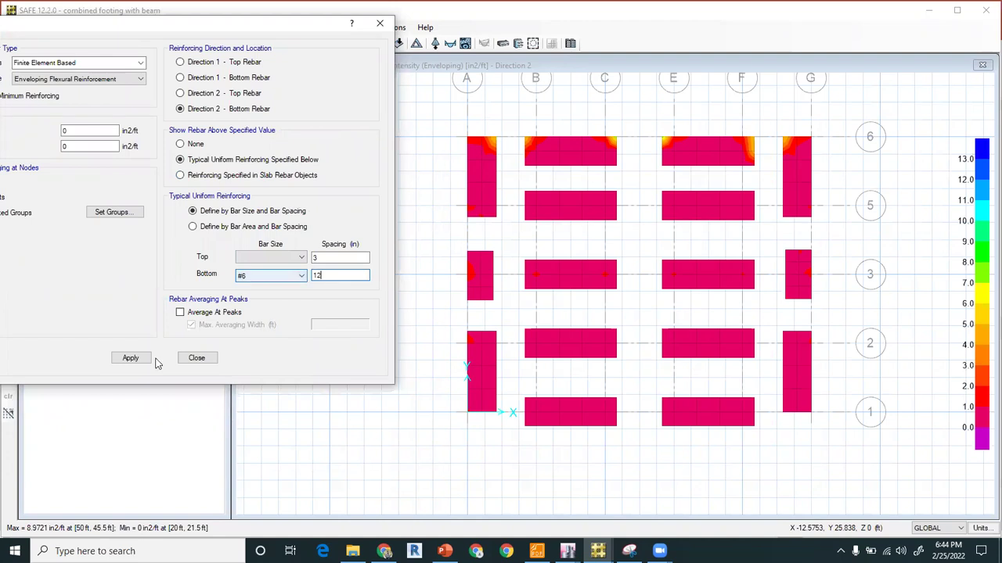
{"action": "left_click", "coordinate": [139, 359]}
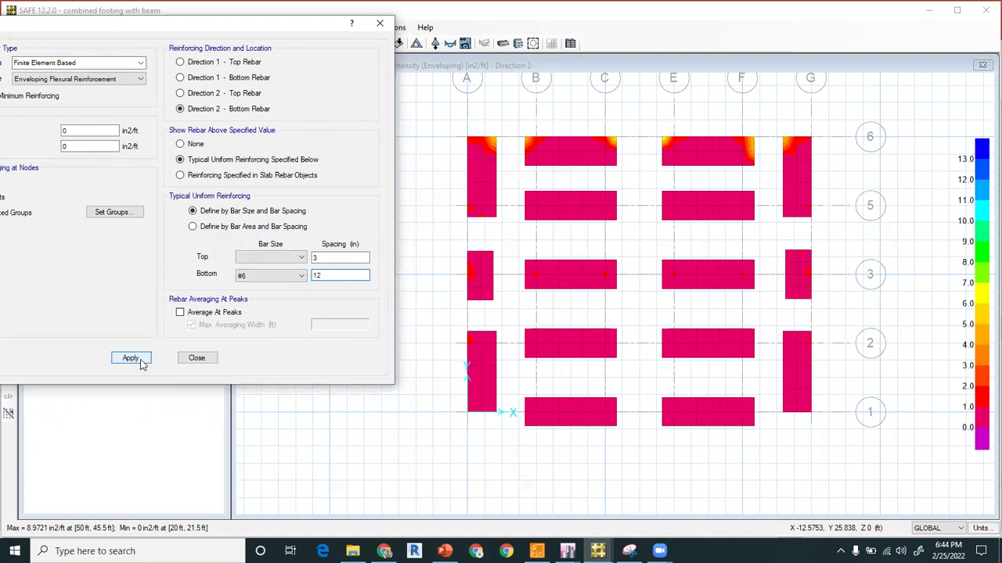
{"action": "left_click", "coordinate": [131, 358]}
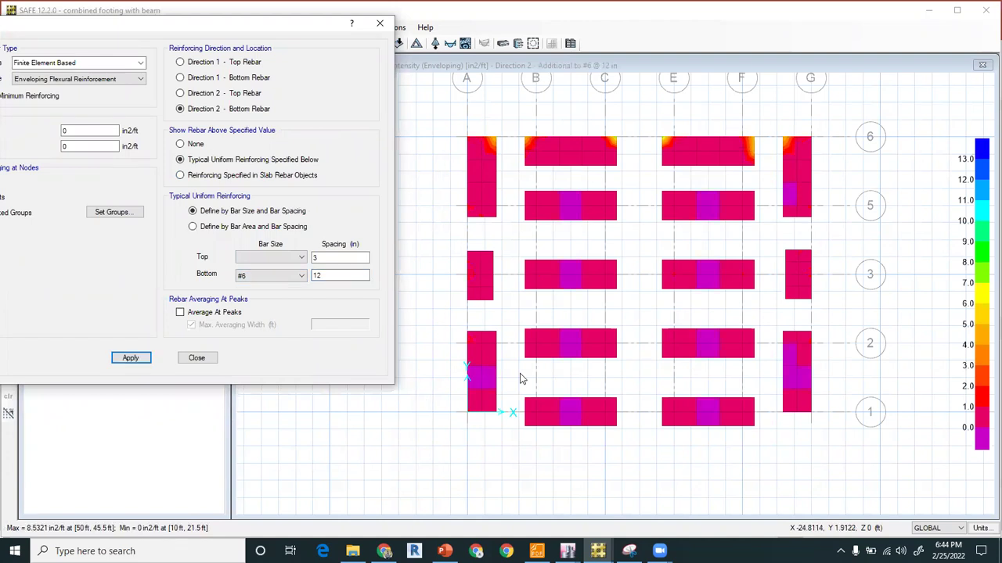
{"action": "left_click", "coordinate": [540, 359]}
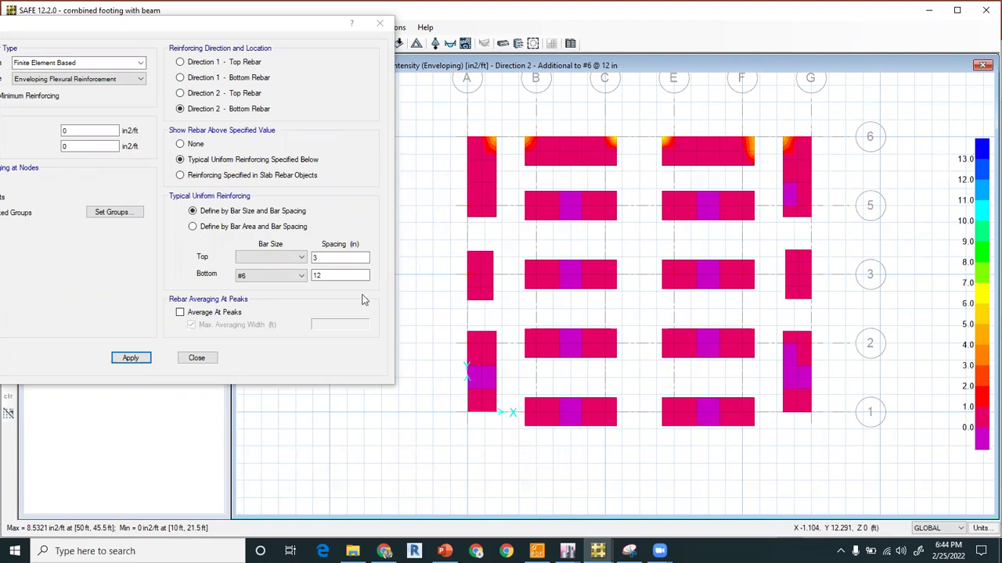
Step: Set the typical bottom bar spacing to 6 in, apply it, and inspect the footing at grids G and 2
{"action": "left_click", "coordinate": [282, 280]}
{"action": "type", "text": "6"}
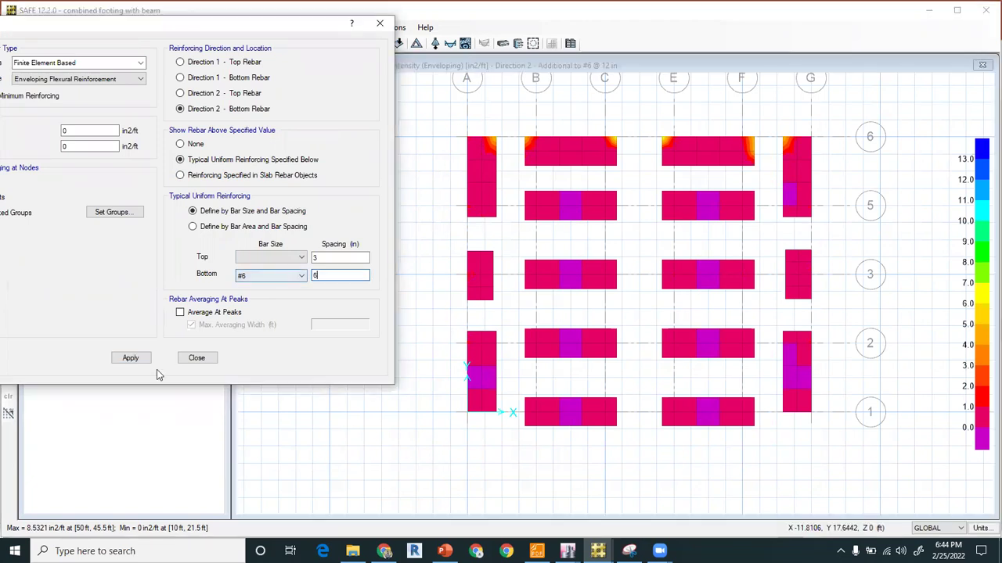
{"action": "left_click", "coordinate": [133, 361]}
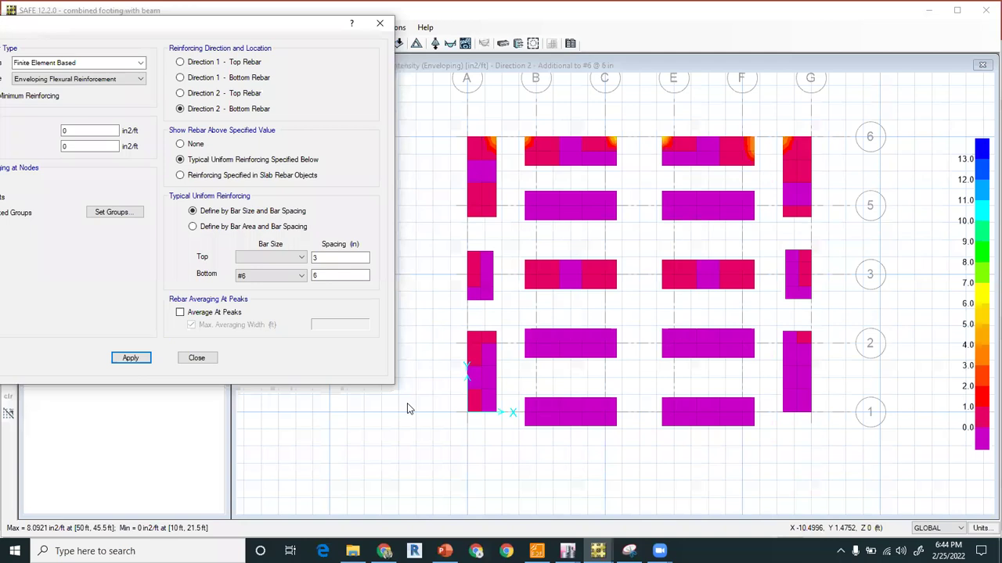
{"action": "left_click", "coordinate": [572, 414]}
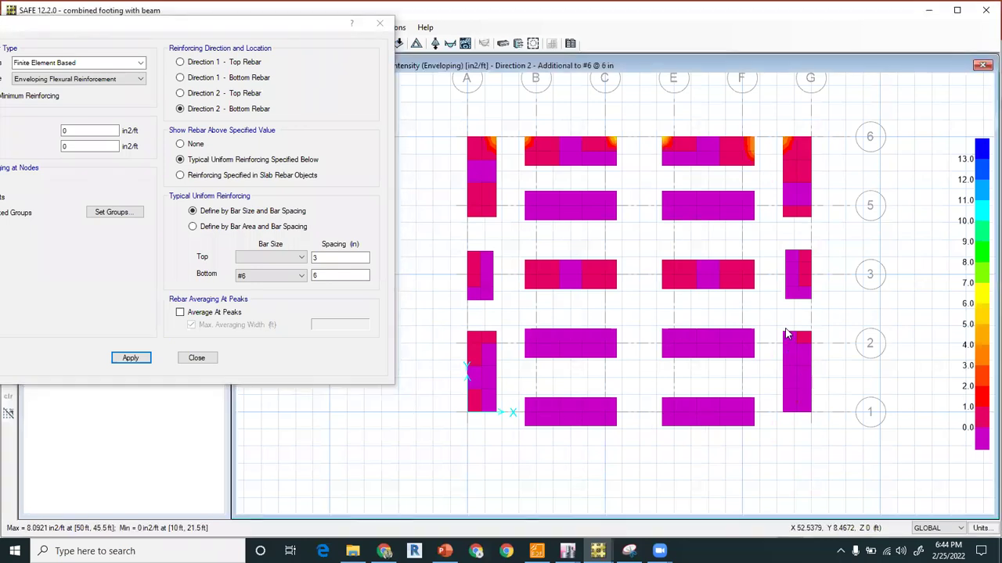
{"action": "scroll", "coordinate": [821, 347], "scroll_direction": "up", "scroll_amount": 2}
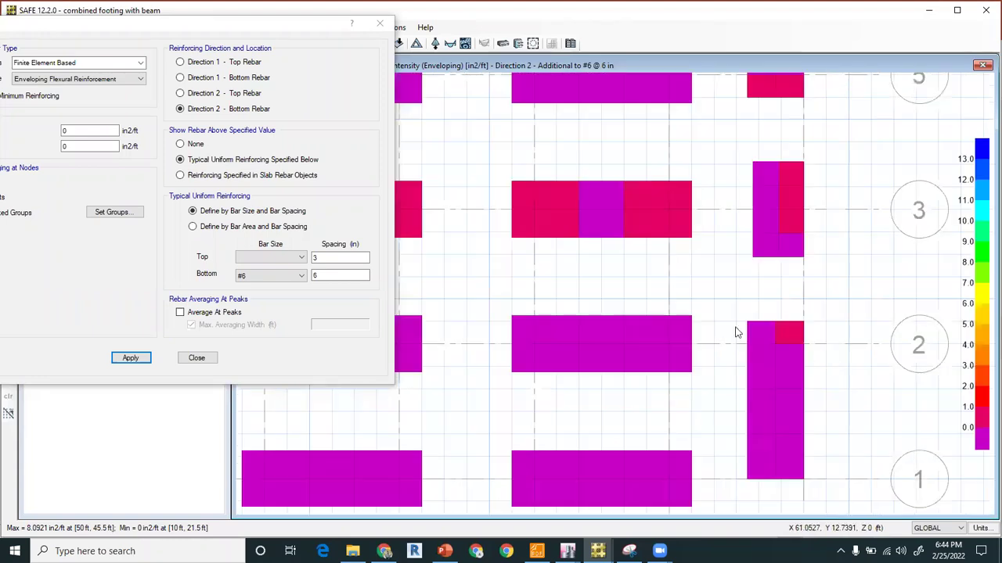
{"action": "mouse_move", "coordinate": [789, 332]}
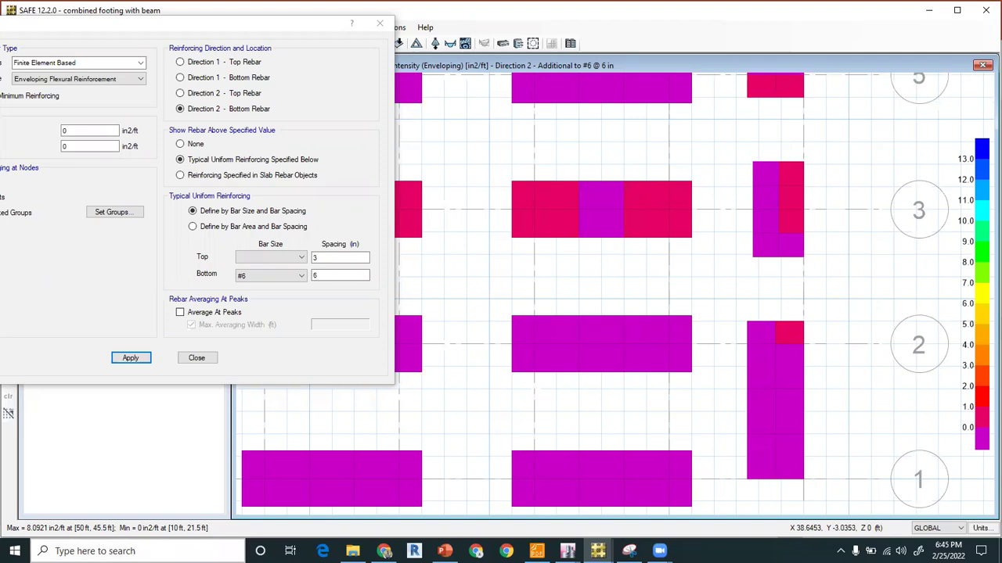
Step: Switch to Excel with a blank workbook for a side calculation
{"action": "key", "text": "super"}
{"action": "type", "text": "EXCE"}
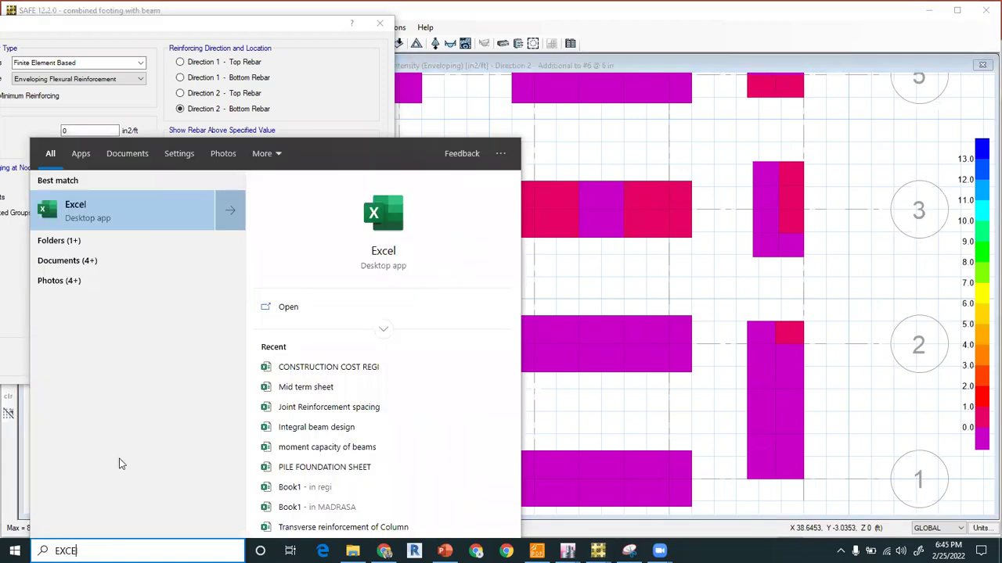
{"action": "left_click", "coordinate": [145, 205]}
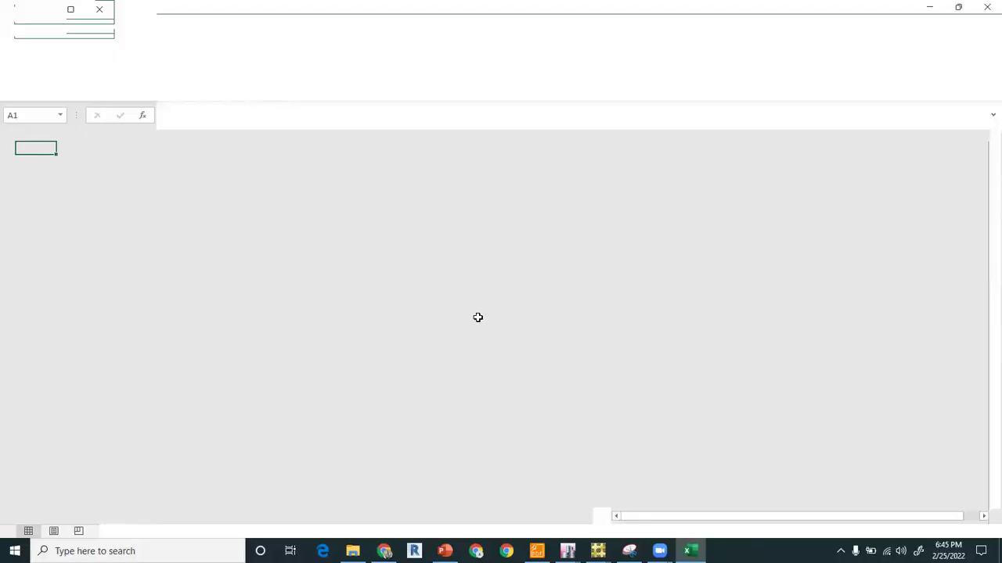
Step: Calculate 0.2/0.03 in cell L15 and multiply that result by 12 in cell L16
{"action": "left_click", "coordinate": [483, 334]}
{"action": "type", "text": "="}
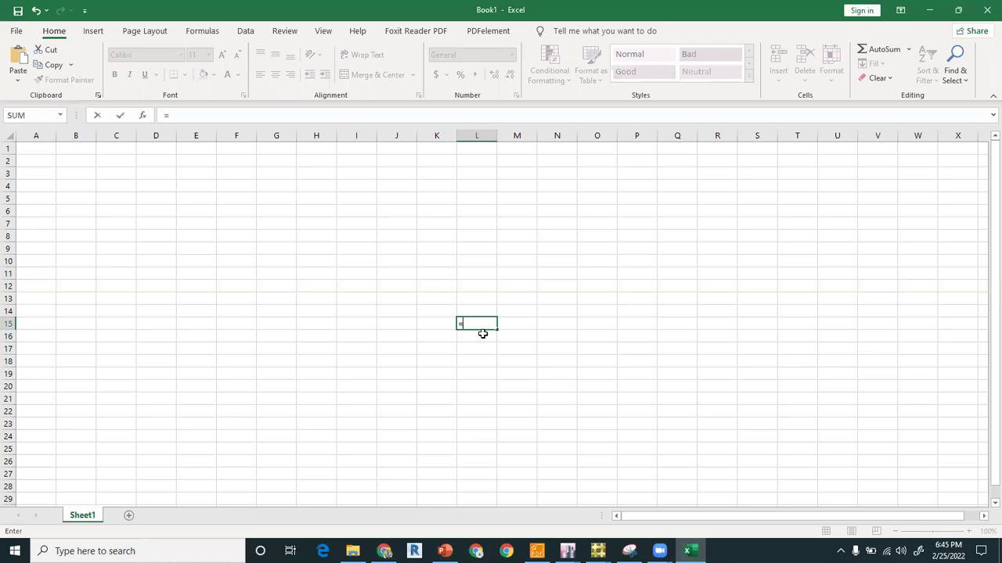
{"action": "type", "text": "0.2/0.03"}
{"action": "key", "text": "Return"}
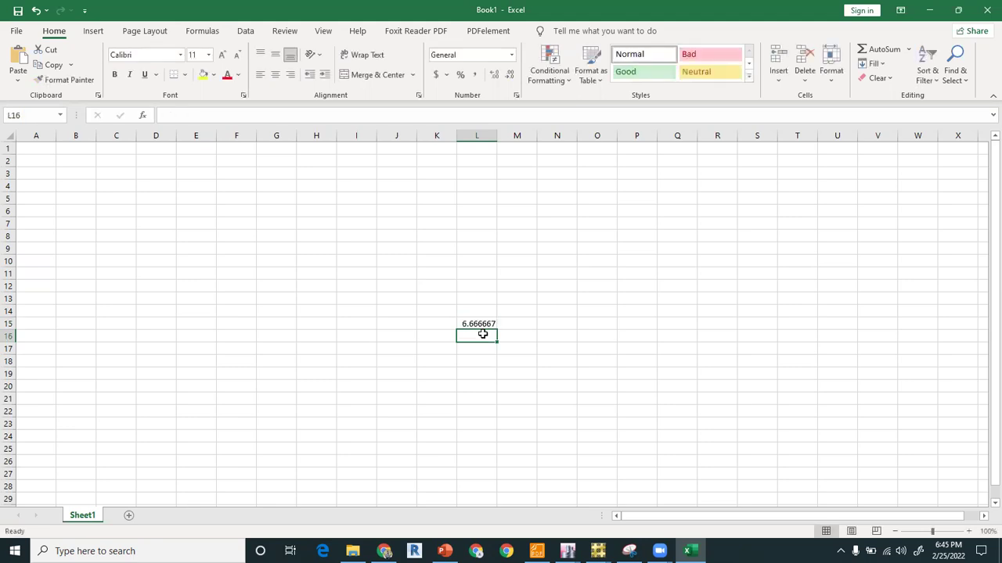
{"action": "type", "text": "="}
{"action": "key", "text": "Up"}
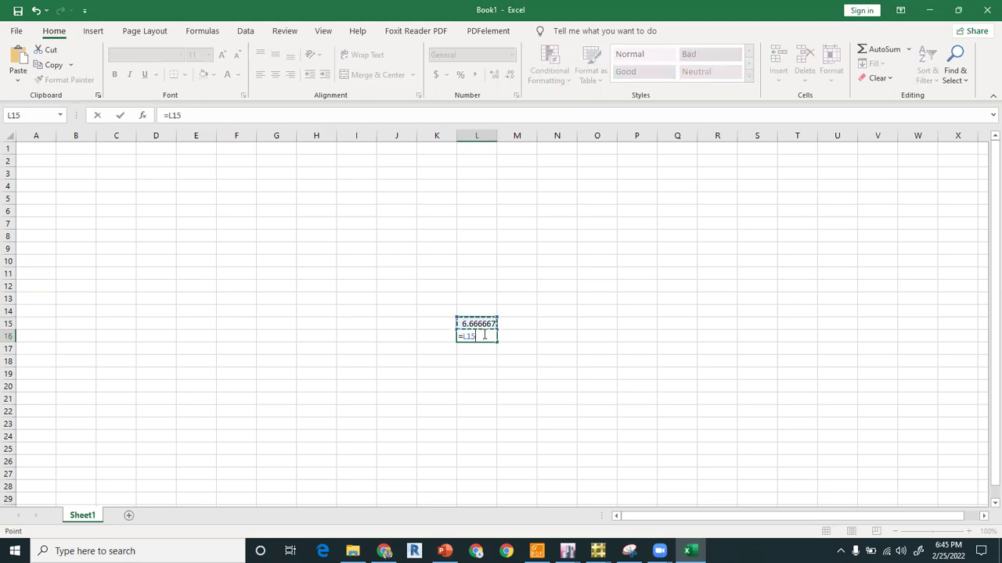
{"action": "type", "text": "*12"}
{"action": "key", "text": "Return"}
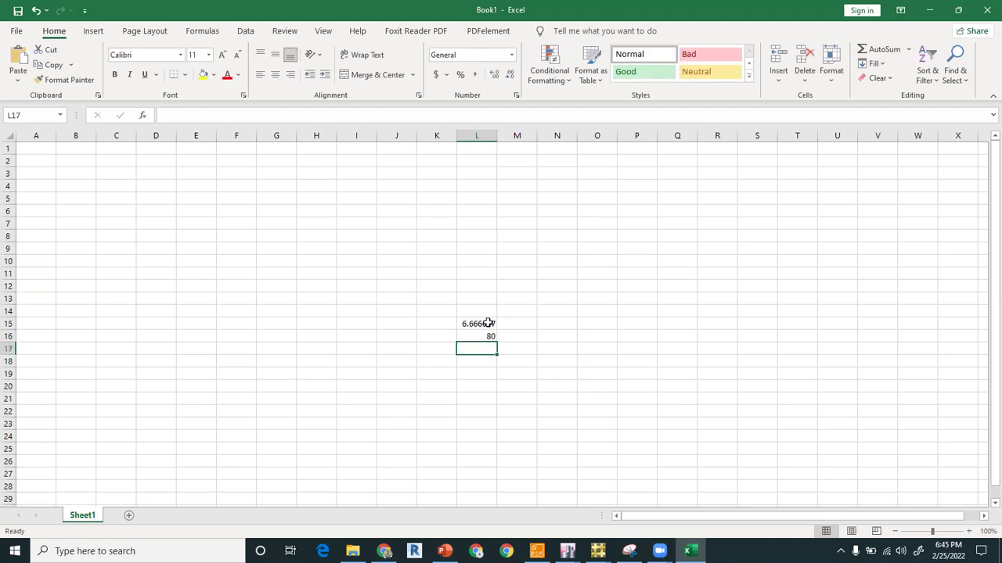
Step: Clear the side calculation from cells K14:M19 in Excel and switch back to SAFE
{"action": "left_click_drag", "start_coordinate": [444, 312], "coordinate": [517, 374]}
{"action": "key", "text": "Delete"}
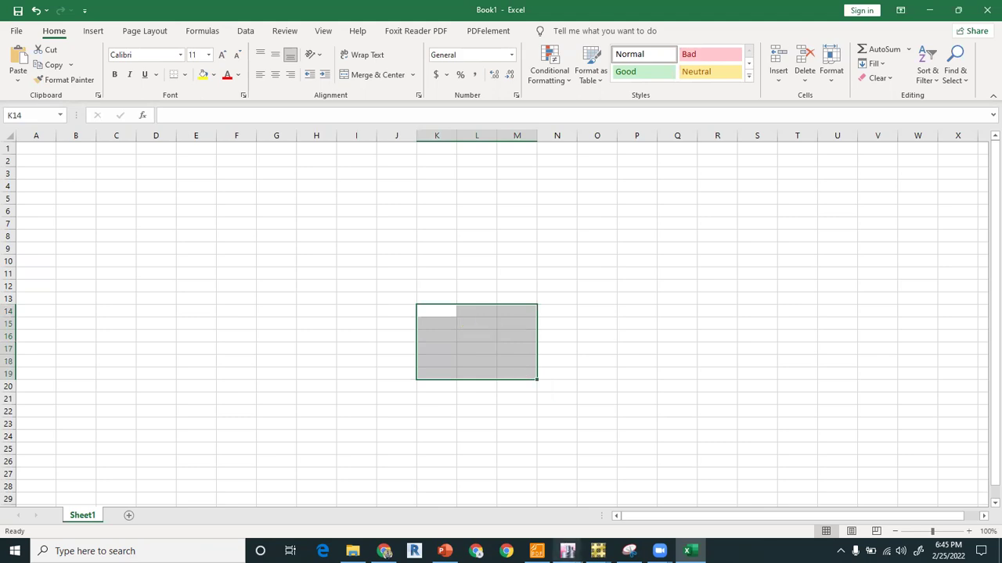
{"action": "left_click", "coordinate": [598, 551]}
{"action": "left_click", "coordinate": [673, 520]}
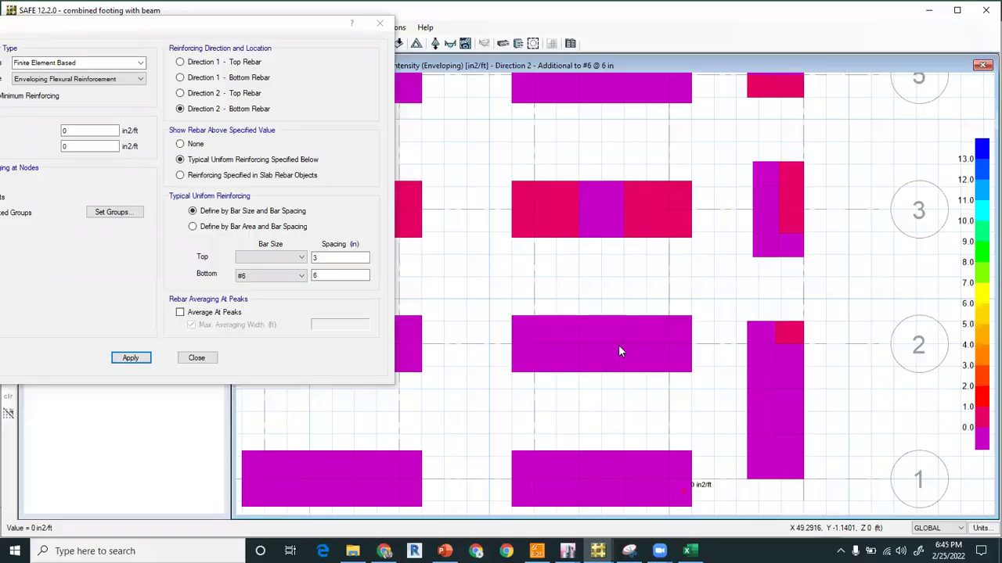
Step: Examine the Direction 2 bottom rebar intensity of the grid 3 footing and the full footing layout
{"action": "mouse_move", "coordinate": [654, 205]}
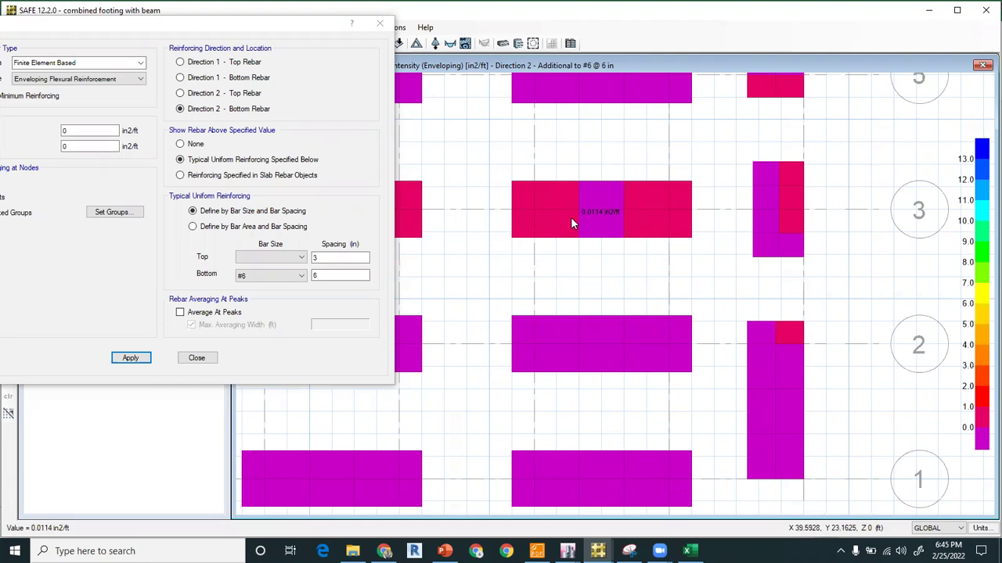
{"action": "key", "text": "Return"}
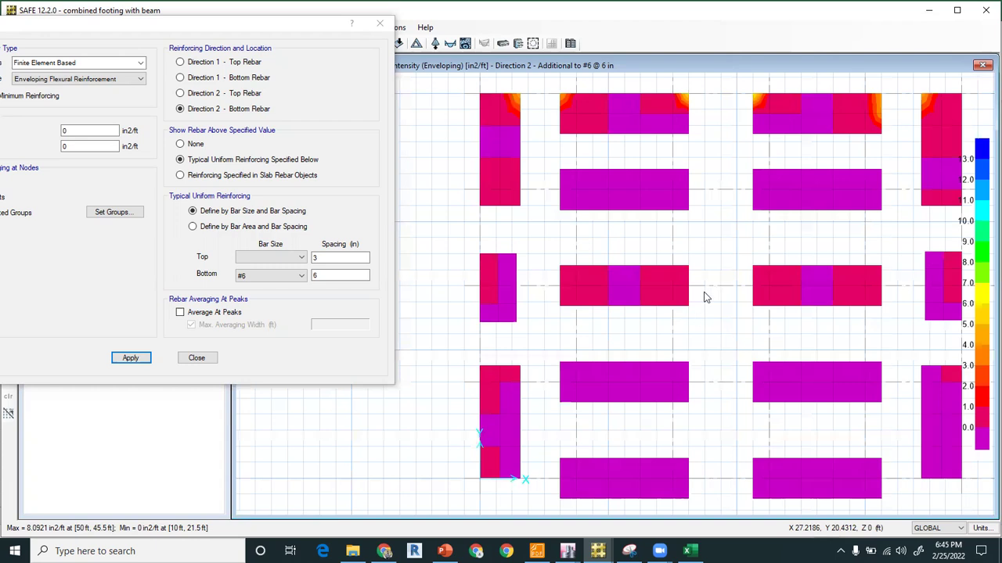
{"action": "scroll", "coordinate": [705, 293], "scroll_direction": "down", "scroll_amount": 1}
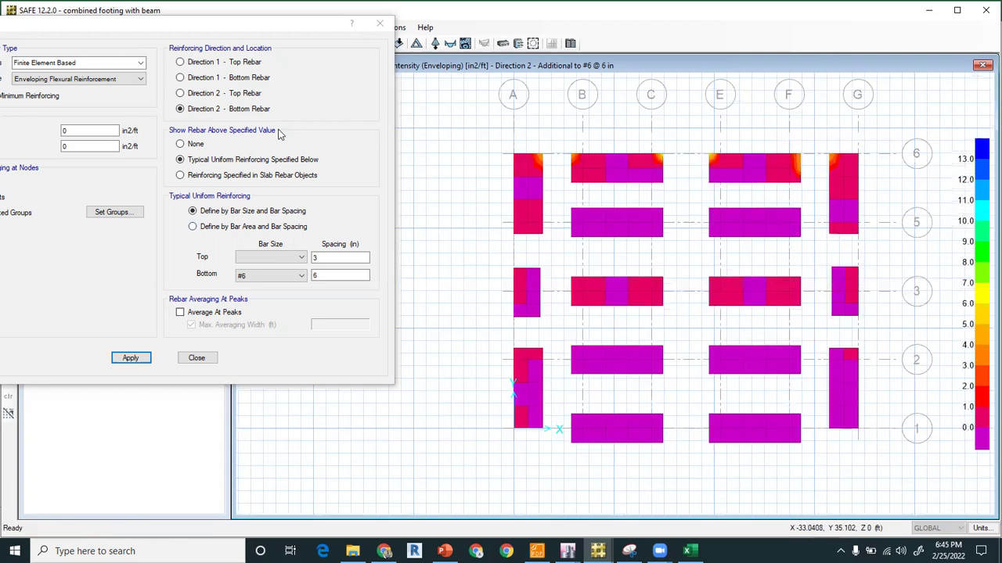
Step: Show the Direction 1 bottom rebar required above #6 at 6 in and inspect values across the interior footings
{"action": "left_click", "coordinate": [212, 75]}
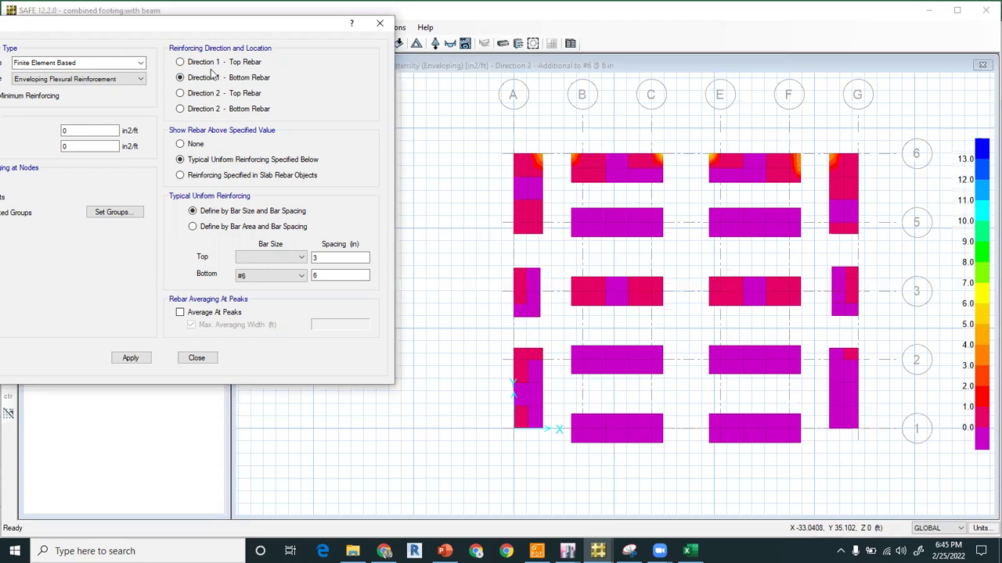
{"action": "left_click", "coordinate": [144, 360]}
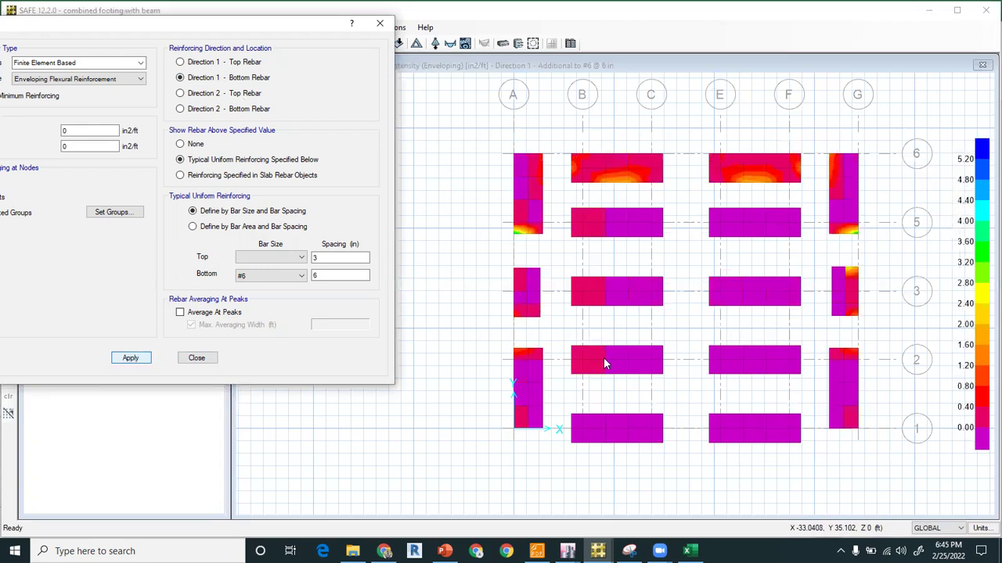
{"action": "left_click", "coordinate": [755, 281]}
{"action": "left_click", "coordinate": [763, 407]}
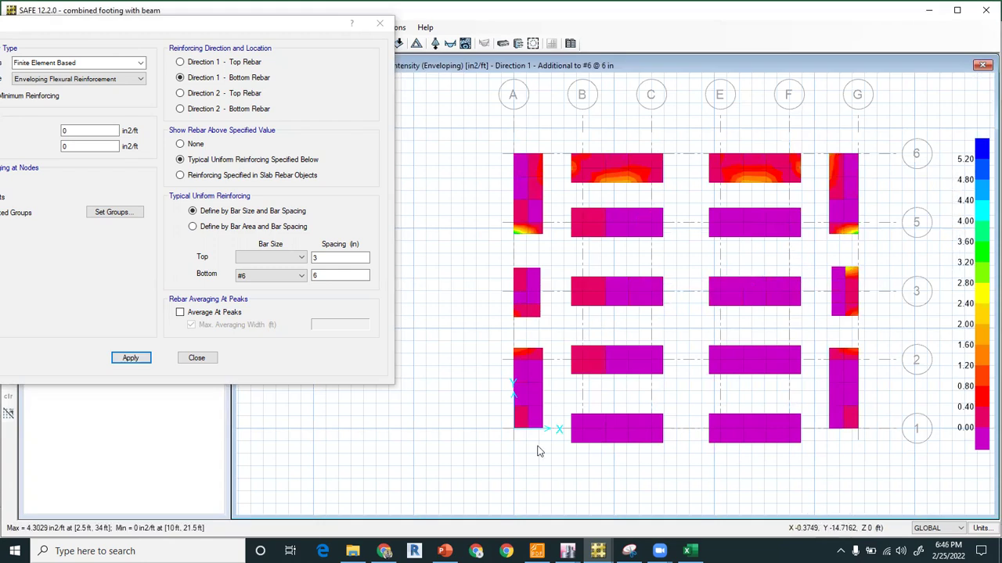
{"action": "left_click", "coordinate": [640, 157]}
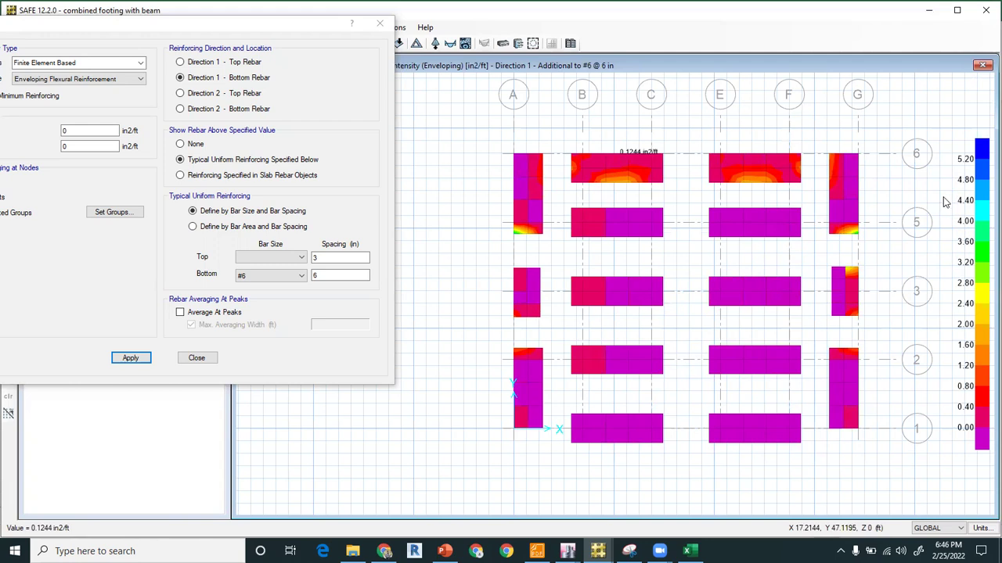
{"action": "left_click", "coordinate": [758, 223]}
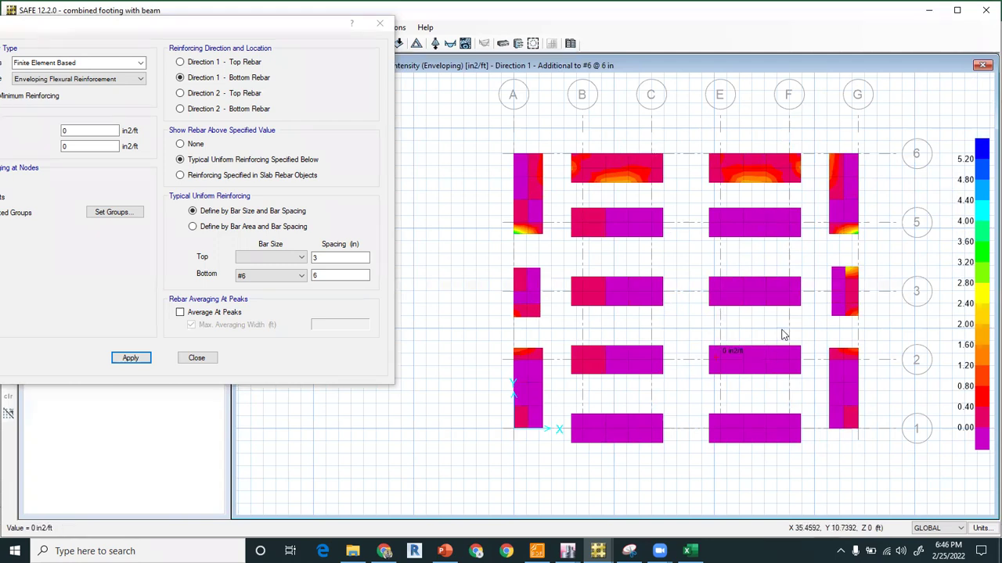
{"action": "left_click", "coordinate": [760, 288]}
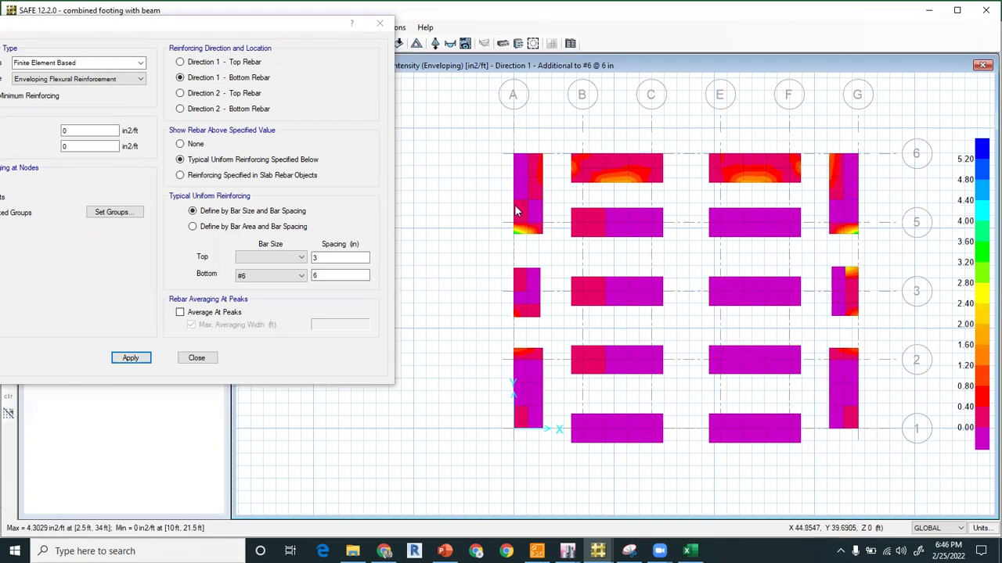
Step: Set the typical bottom bar spacing to 3 in and apply it to the Direction 1 bottom rebar display
{"action": "left_click", "coordinate": [324, 274]}
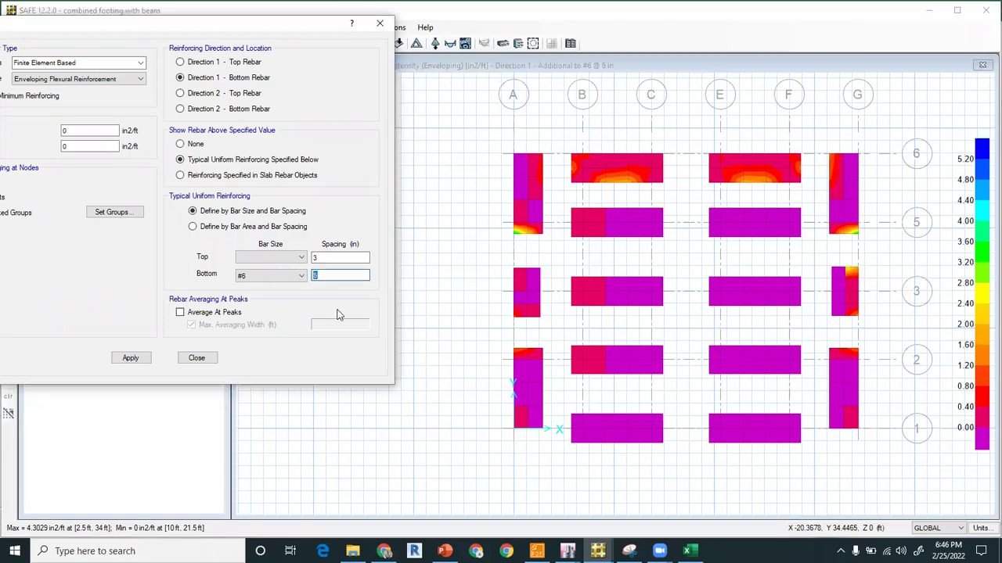
{"action": "key", "text": "BackSpace"}
{"action": "type", "text": "3"}
{"action": "left_click", "coordinate": [131, 357]}
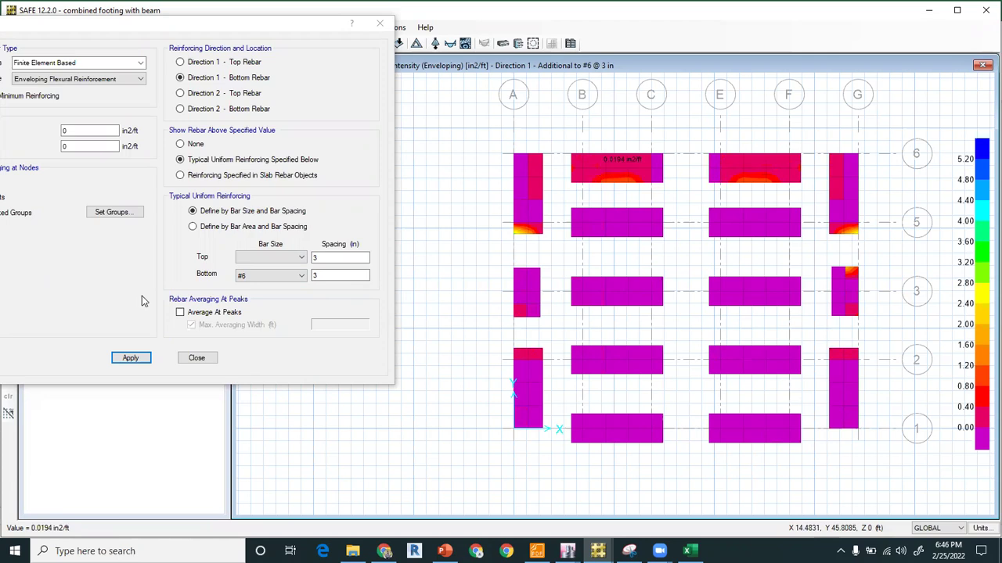
{"action": "left_click", "coordinate": [332, 279]}
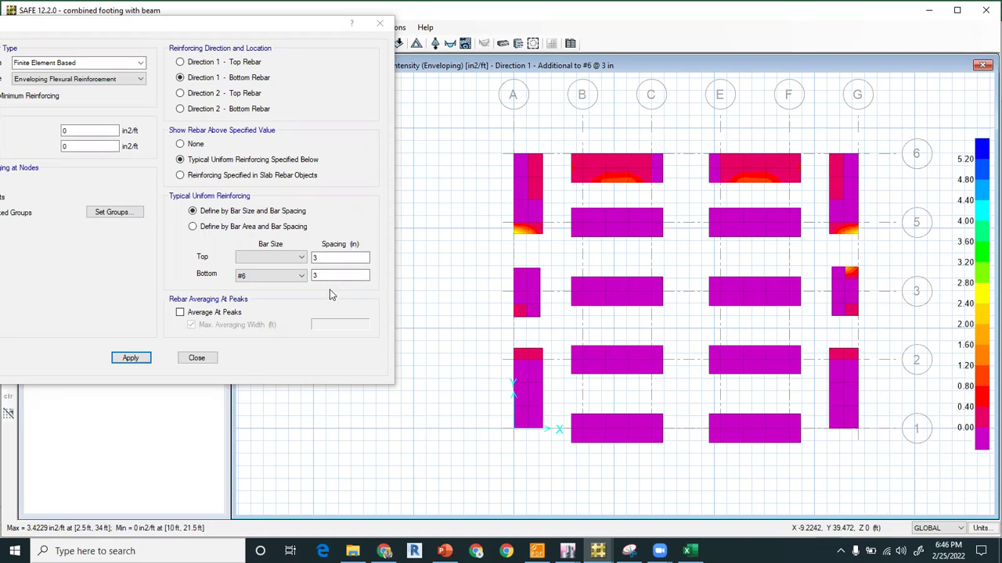
Step: Show the Direction 1 top rebar required above typical uniform reinforcing of #6 top bars at 12 in spacing
{"action": "left_click", "coordinate": [233, 66]}
{"action": "left_click", "coordinate": [283, 263]}
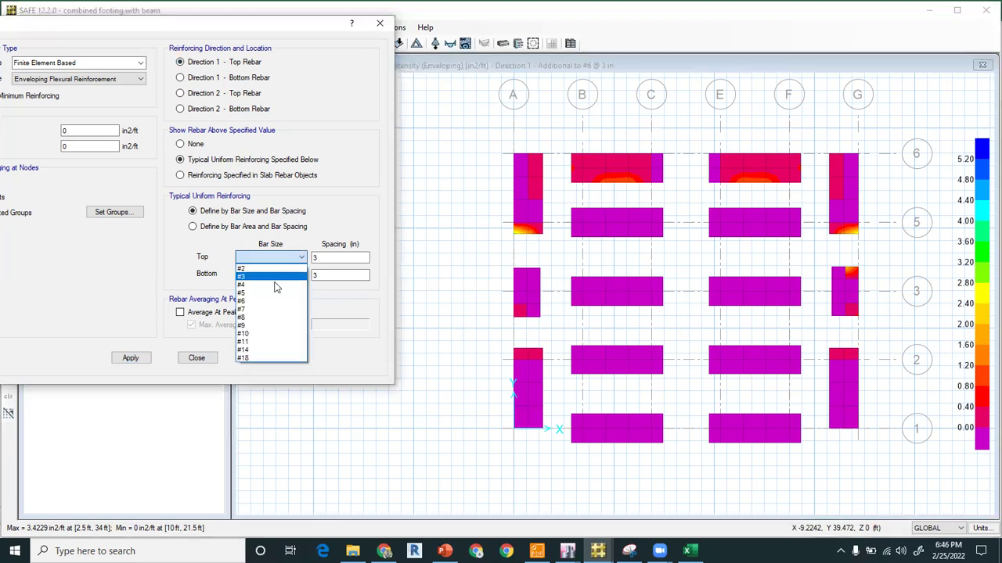
{"action": "left_click", "coordinate": [324, 263]}
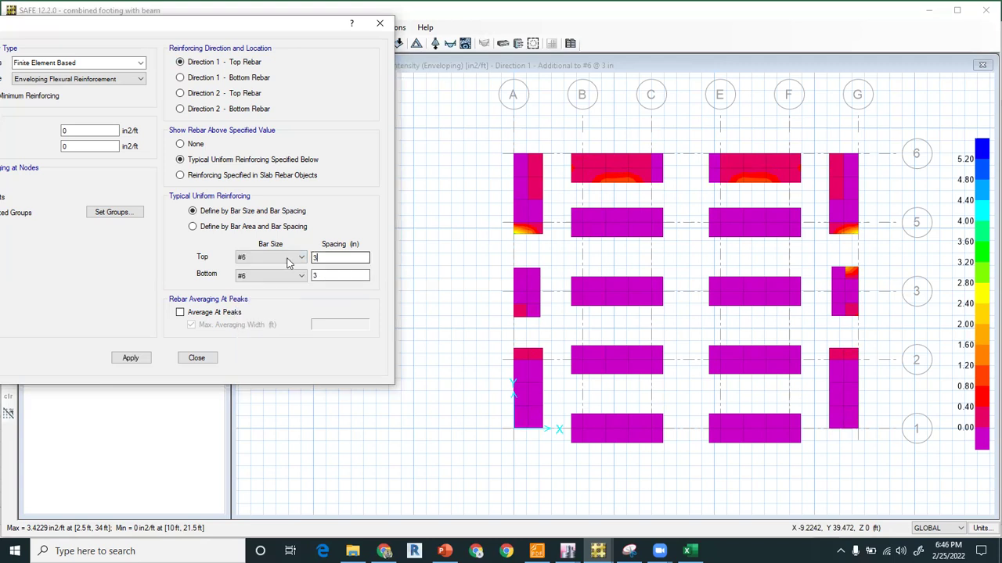
{"action": "type", "text": "12"}
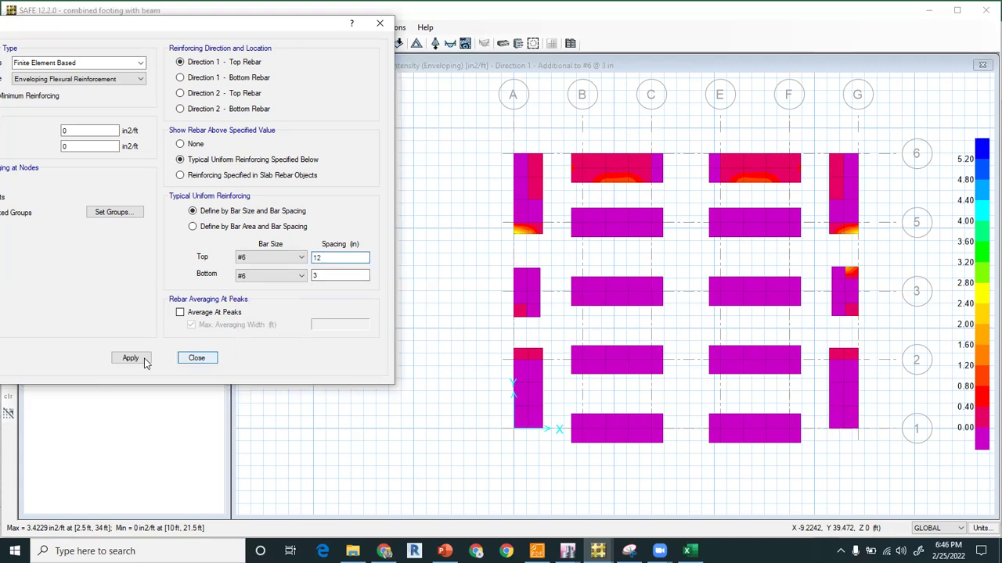
{"action": "left_click", "coordinate": [145, 360]}
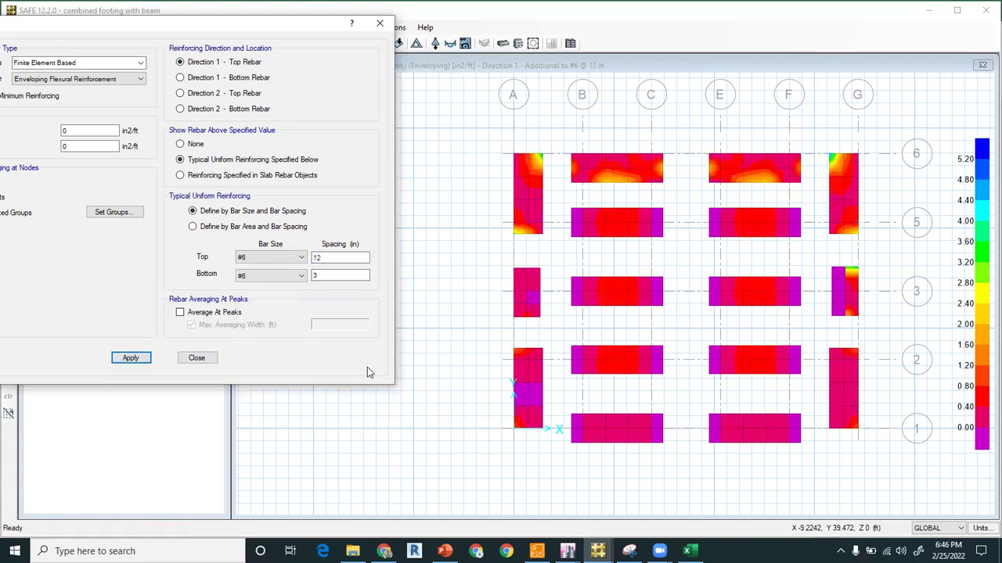
{"action": "left_click", "coordinate": [587, 354]}
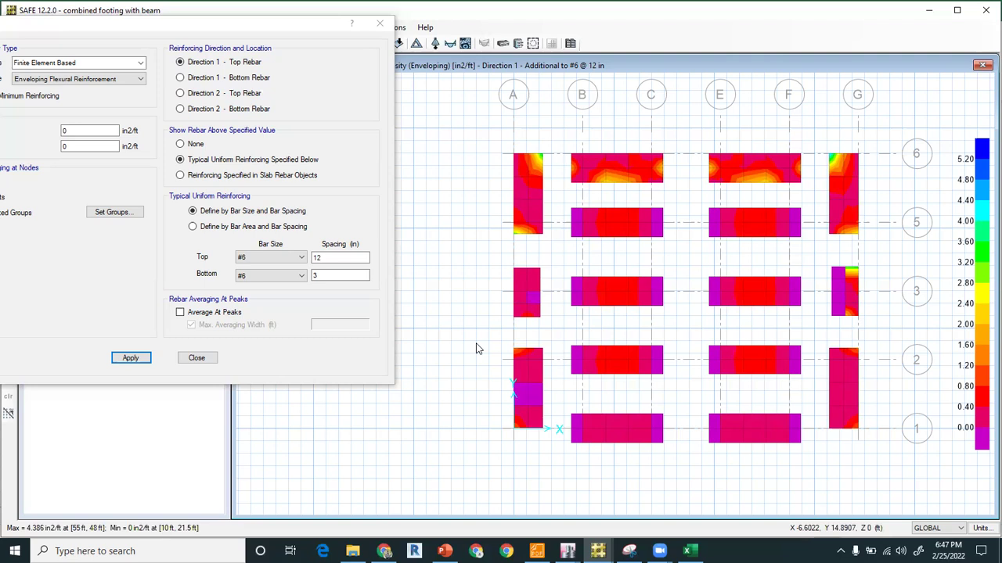
Step: Set the typical top bar spacing to 6 in and apply it to the Direction 1 top rebar display
{"action": "double_click", "coordinate": [321, 258]}
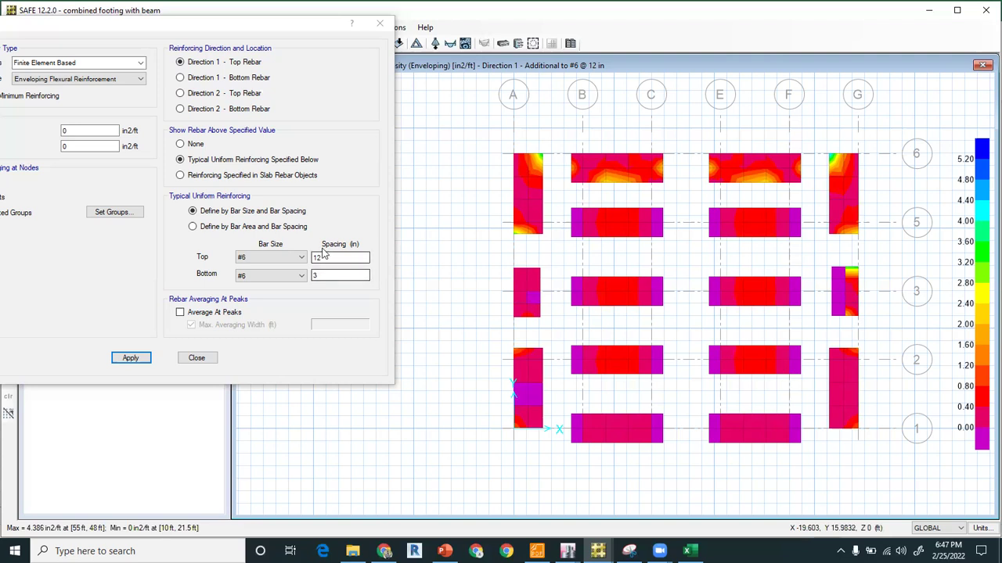
{"action": "type", "text": "6"}
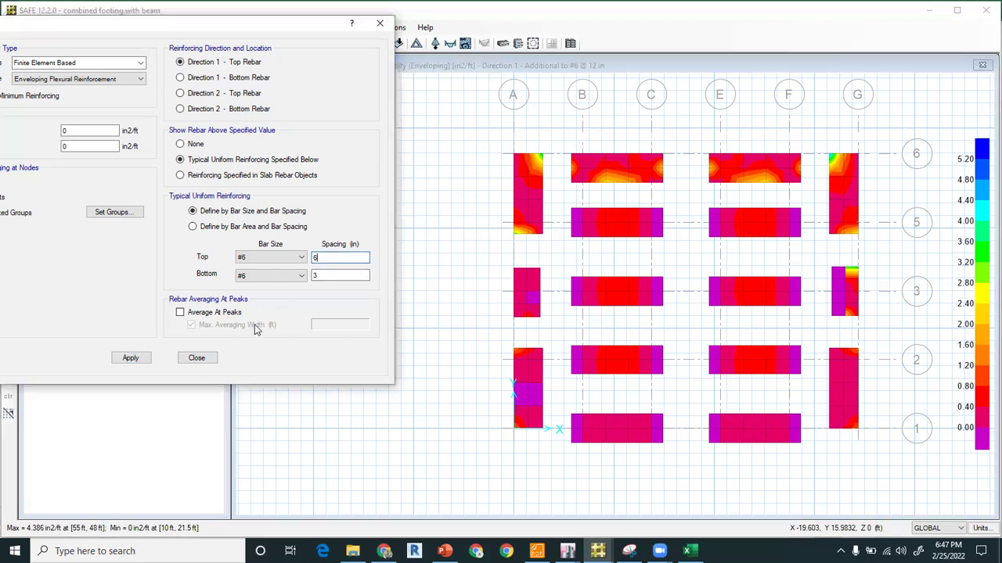
{"action": "left_click", "coordinate": [138, 358]}
{"action": "left_click", "coordinate": [463, 368]}
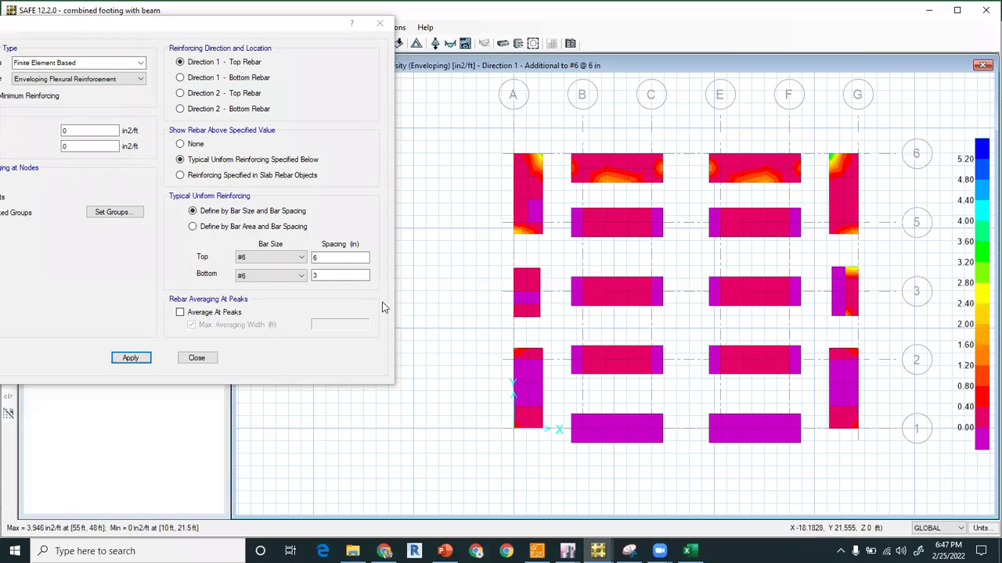
Step: Reduce the typical top bar spacing to 3 in and refresh the Direction 1 top rebar display
{"action": "left_click_drag", "start_coordinate": [327, 259], "coordinate": [290, 263]}
{"action": "type", "text": "3"}
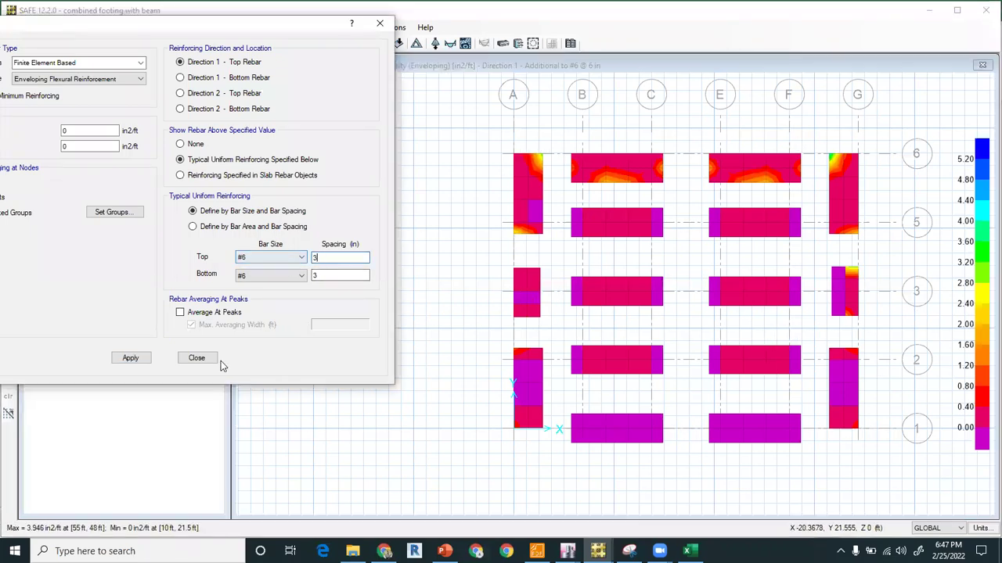
{"action": "left_click", "coordinate": [130, 358]}
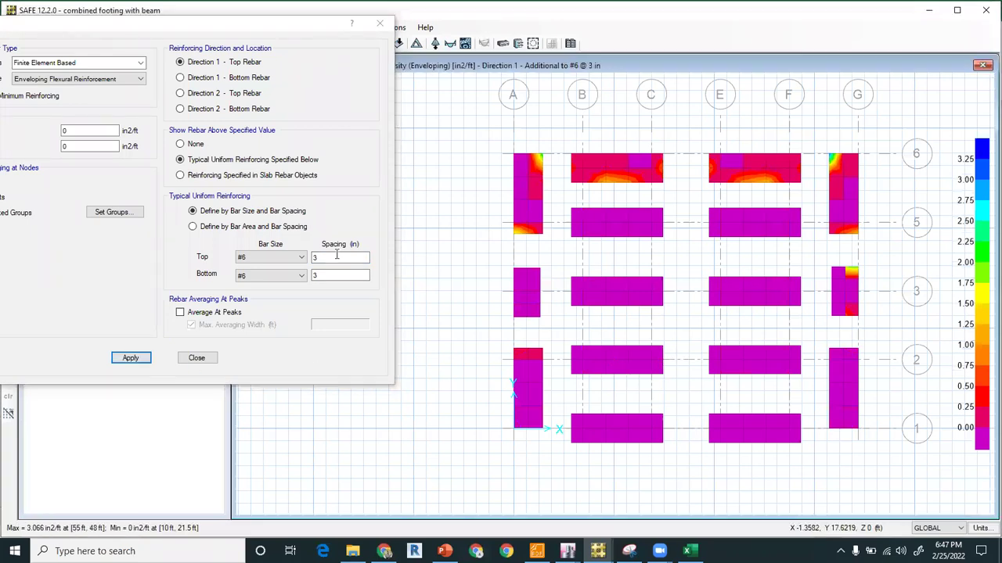
Step: Show the Direction 2 top rebar required above #6 bars at 6 in, and close the slab design display settings
{"action": "left_click", "coordinate": [180, 93]}
{"action": "left_click", "coordinate": [133, 358]}
{"action": "left_click_drag", "start_coordinate": [320, 258], "coordinate": [306, 259]}
{"action": "type", "text": "6"}
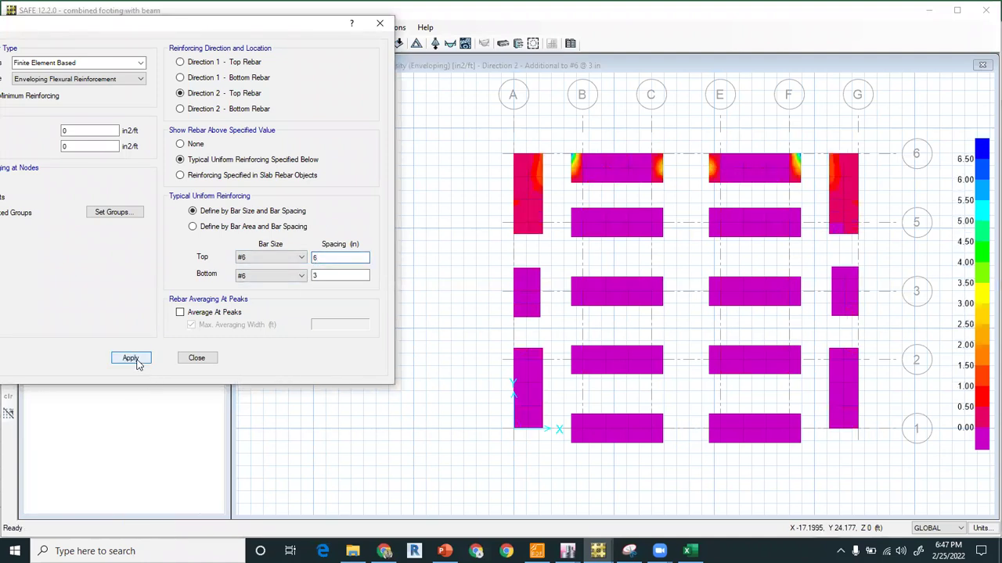
{"action": "left_click", "coordinate": [132, 357]}
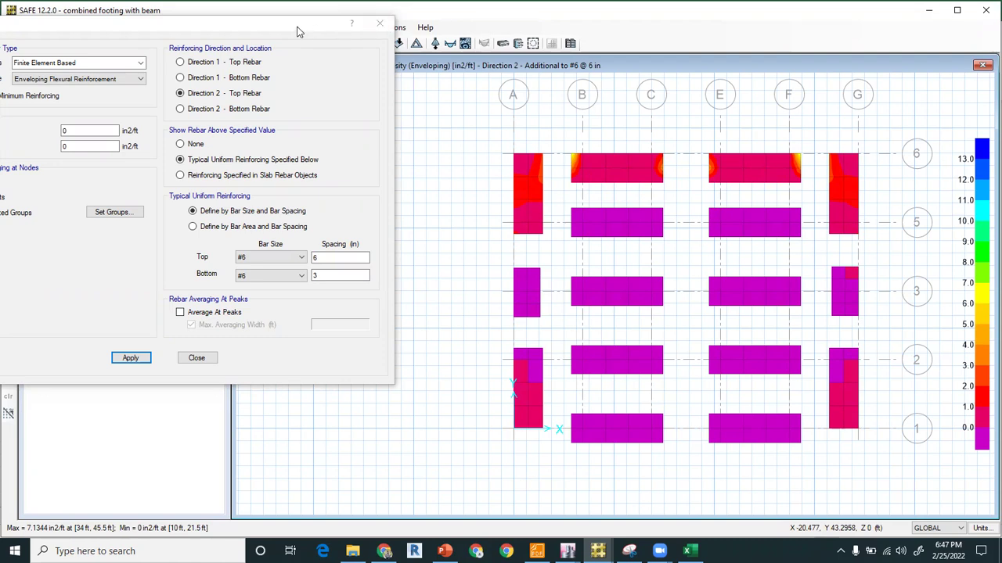
{"action": "left_click_drag", "start_coordinate": [297, 31], "coordinate": [334, 22]}
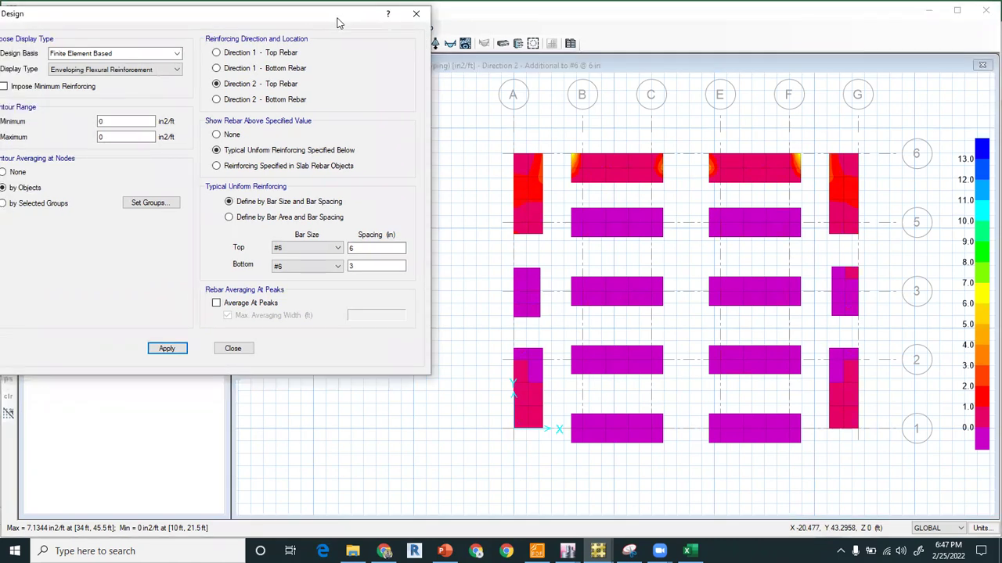
{"action": "left_click", "coordinate": [415, 16]}
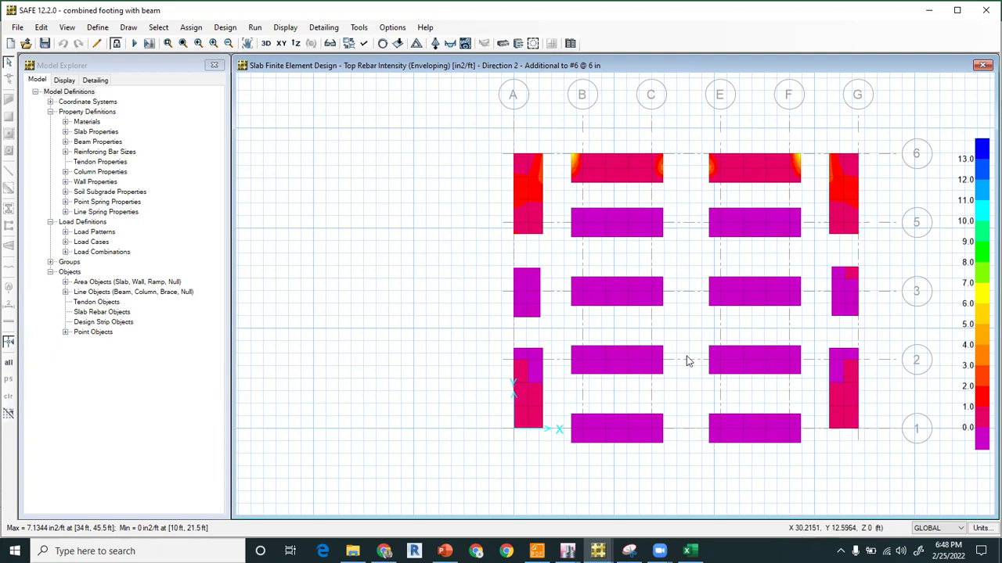
{"action": "middle_click_drag", "start_coordinate": [633, 351], "coordinate": [511, 342]}
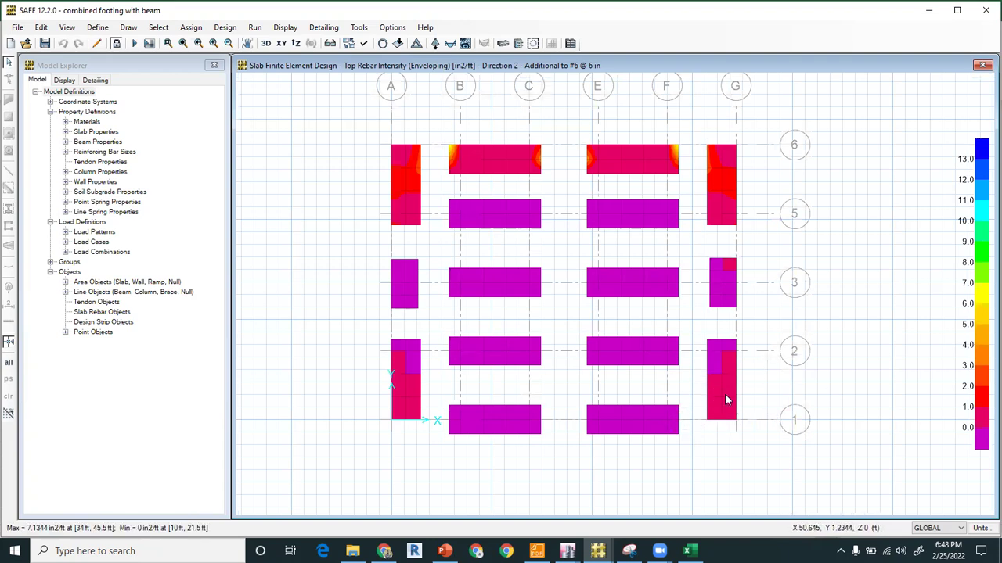
Step: Switch to PowerPoint and add the line "BOTTOM #6 @ 6"C/C FOR INTERIOR" below SAFE RESULTS on slide 10
{"action": "left_click", "coordinate": [444, 550]}
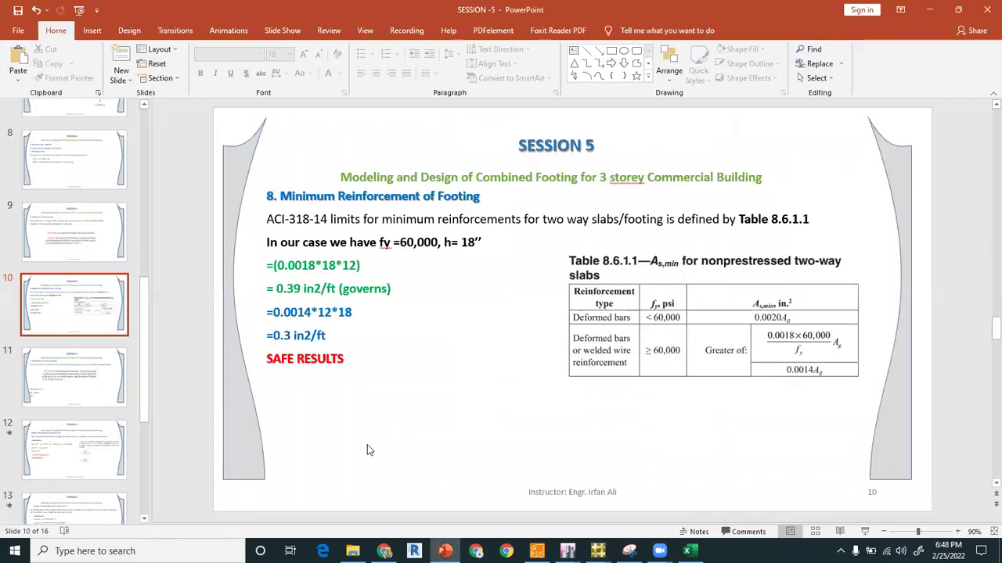
{"action": "left_click", "coordinate": [356, 384]}
{"action": "key", "text": "Return"}
{"action": "type", "text": "BOTTOM"}
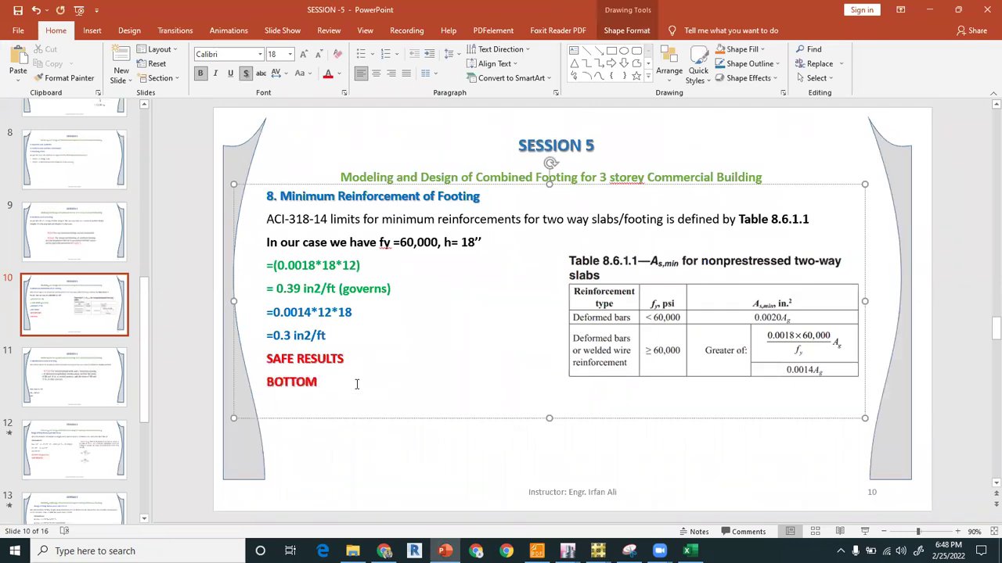
{"action": "type", "text": " #6 @ 6\"C/C FOR INTERIOR"}
Step: Start a second reinforcement line reading "Bottom #6@" beneath the interior footing line
{"action": "key", "text": "Return"}
{"action": "type", "text": "bOTTOM"}
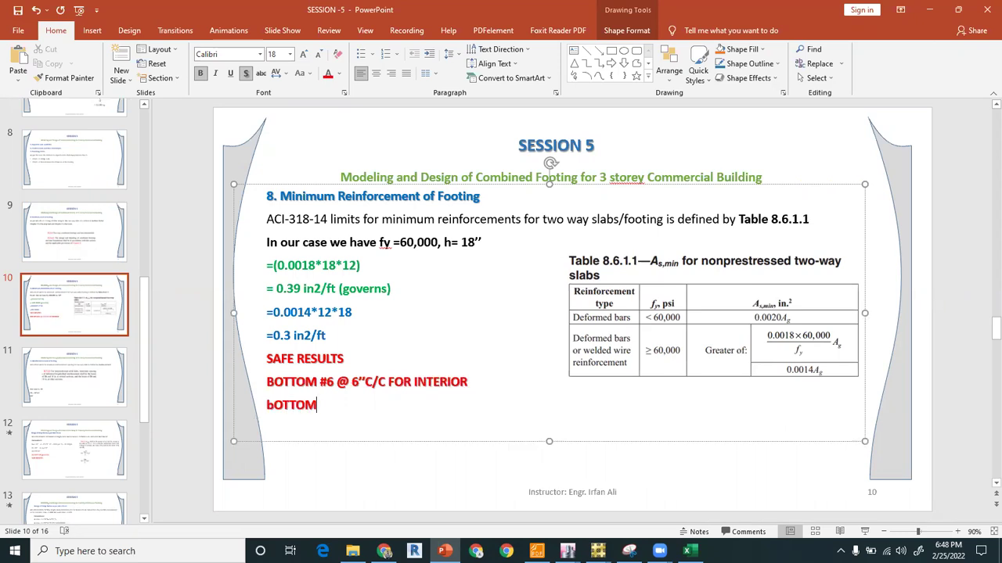
{"action": "type", "text": " #6@"}
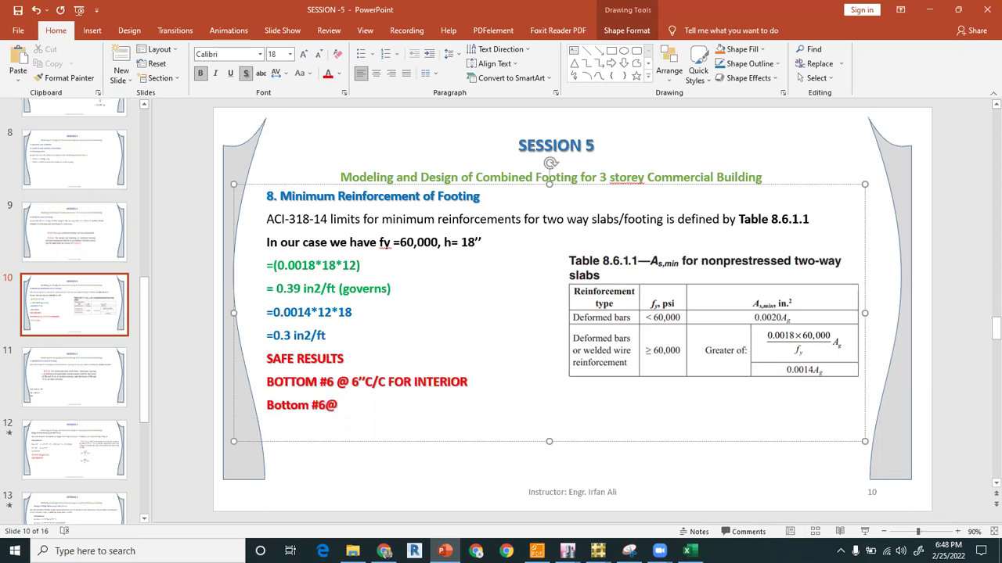